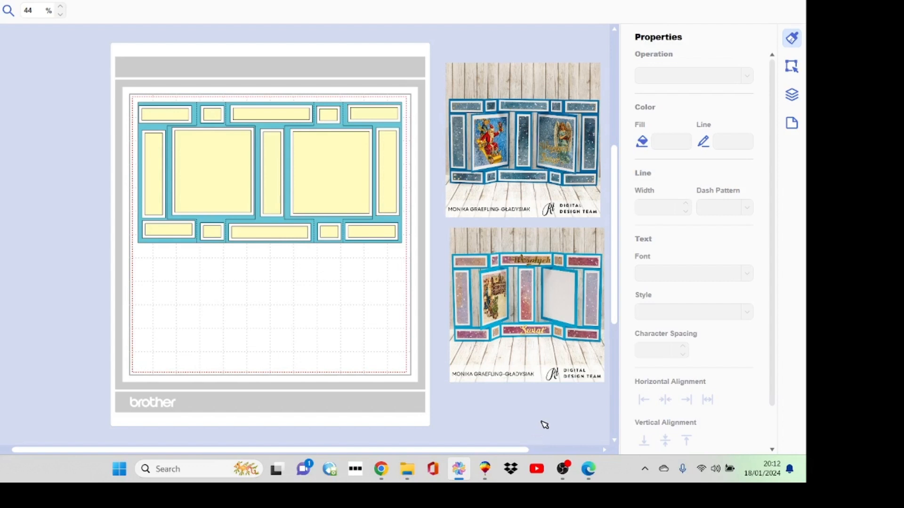
Step: Examine the finished teal card layout and the two sample photos of the assembled card
{"action": "left_click", "coordinate": [8, 11]}
{"action": "left_click_drag", "start_coordinate": [144, 99], "coordinate": [413, 204]}
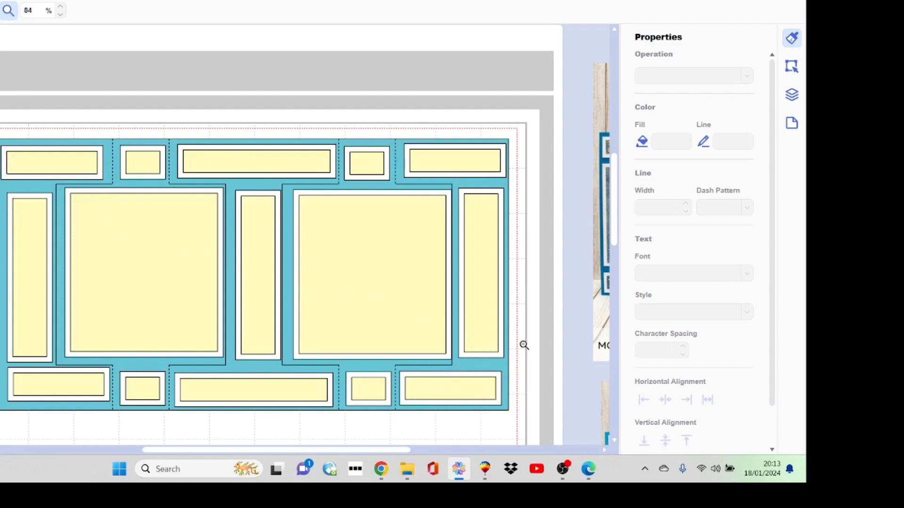
{"action": "left_click", "coordinate": [574, 447]}
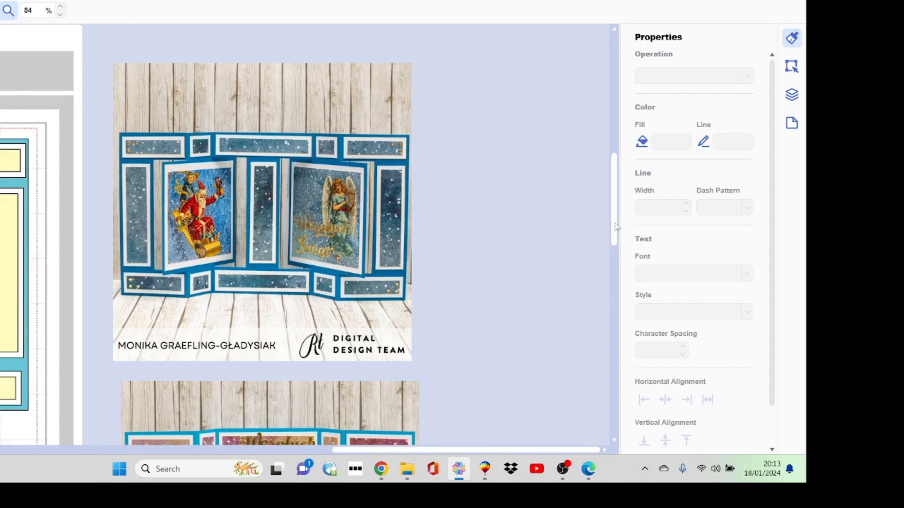
{"action": "scroll", "coordinate": [219, 301], "scroll_direction": "down", "scroll_amount": 5}
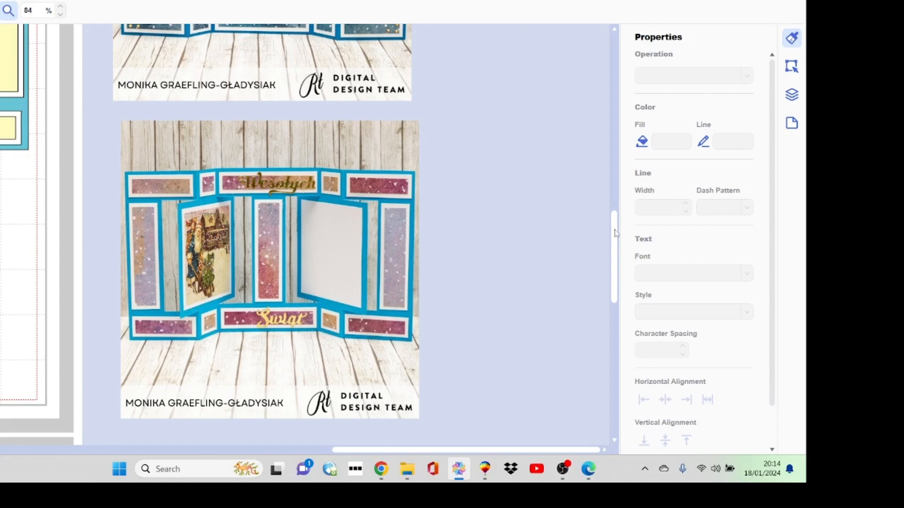
{"action": "left_click_drag", "start_coordinate": [615, 233], "coordinate": [613, 179]}
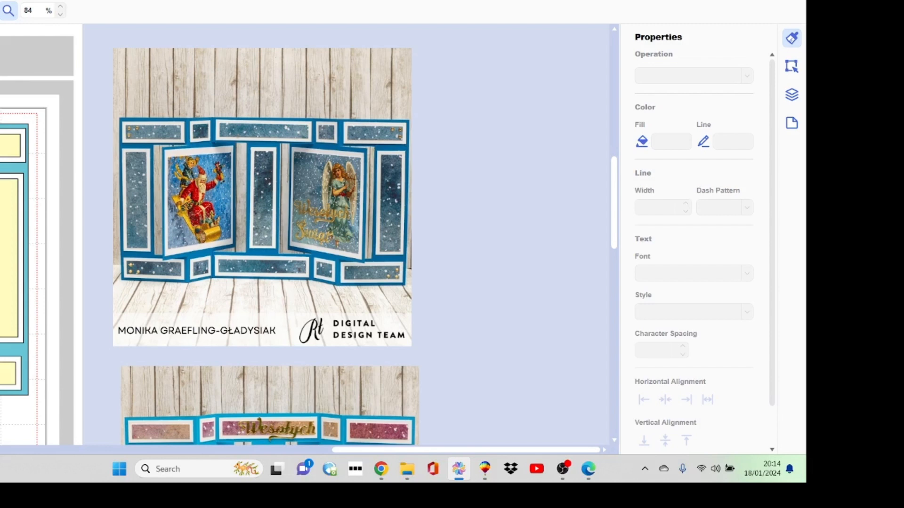
Step: Start a new project and place a plain basic square on the mat
{"action": "key", "text": "alt+f"}
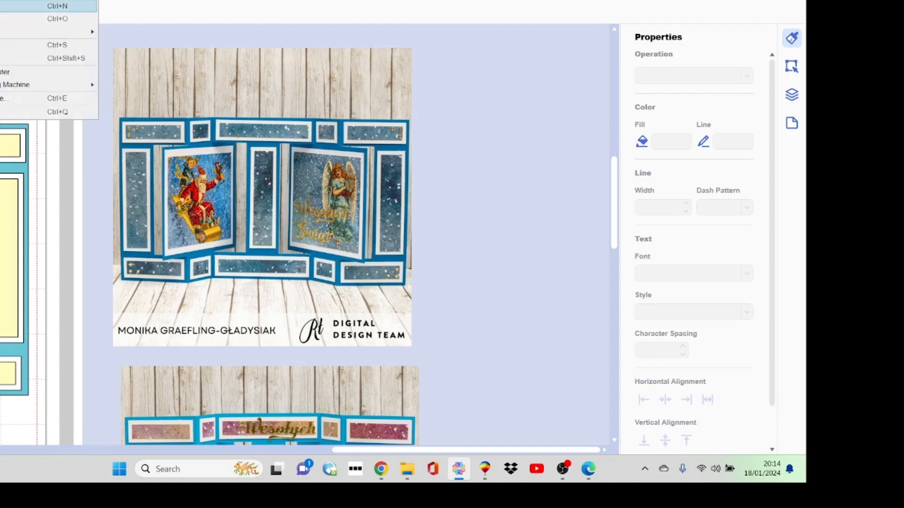
{"action": "key", "text": "Return"}
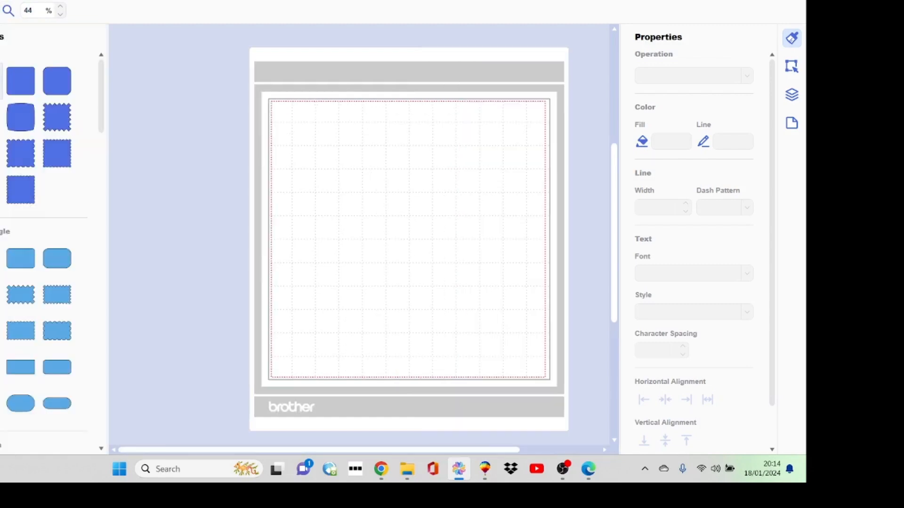
{"action": "left_click_drag", "start_coordinate": [53, 80], "coordinate": [315, 179]}
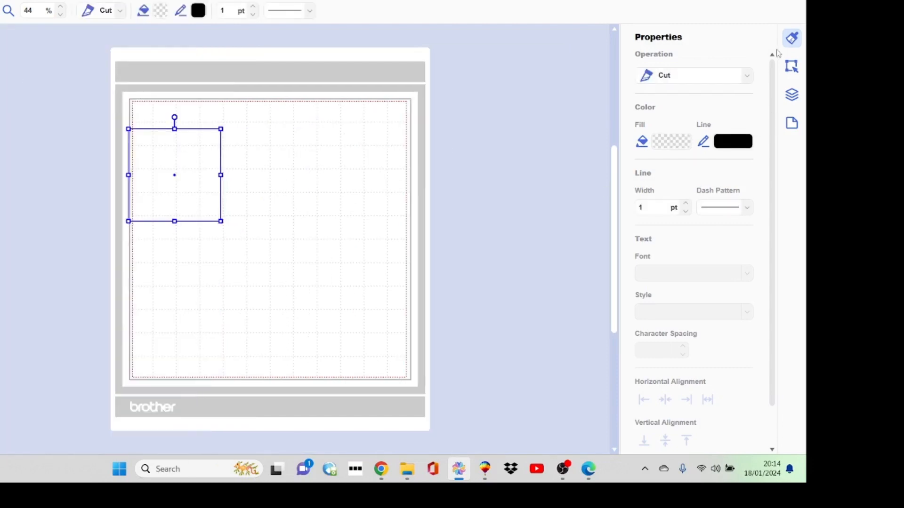
Step: Resize the square to 11.25" wide by 6" high without maintaining its aspect ratio and move it inside the cutting area
{"action": "left_click", "coordinate": [791, 66]}
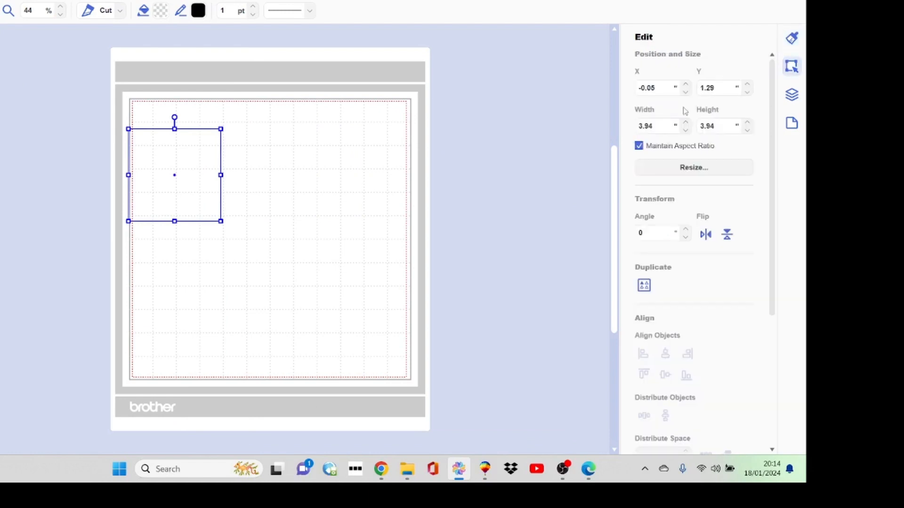
{"action": "left_click", "coordinate": [639, 145]}
{"action": "double_click", "coordinate": [640, 126]}
{"action": "type", "text": "11.25"}
{"action": "left_click_drag", "start_coordinate": [723, 124], "coordinate": [688, 124]}
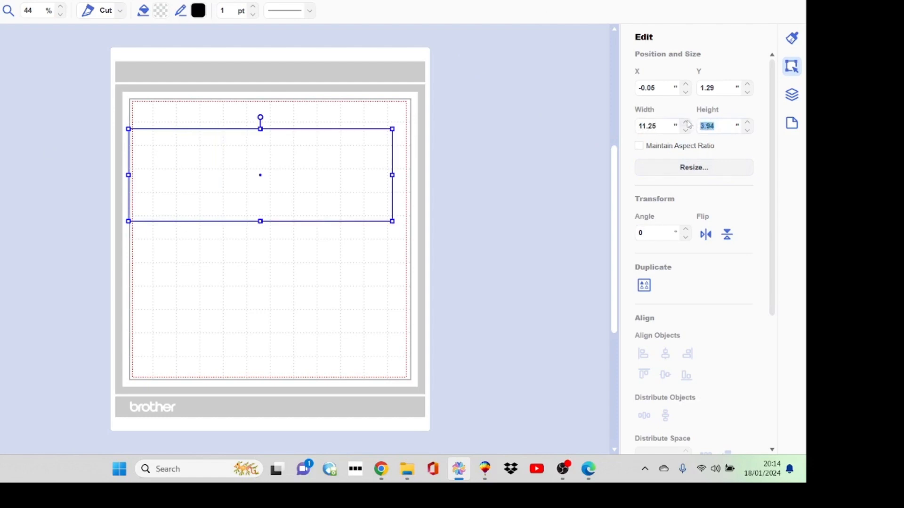
{"action": "type", "text": "6"}
{"action": "key", "text": "Return"}
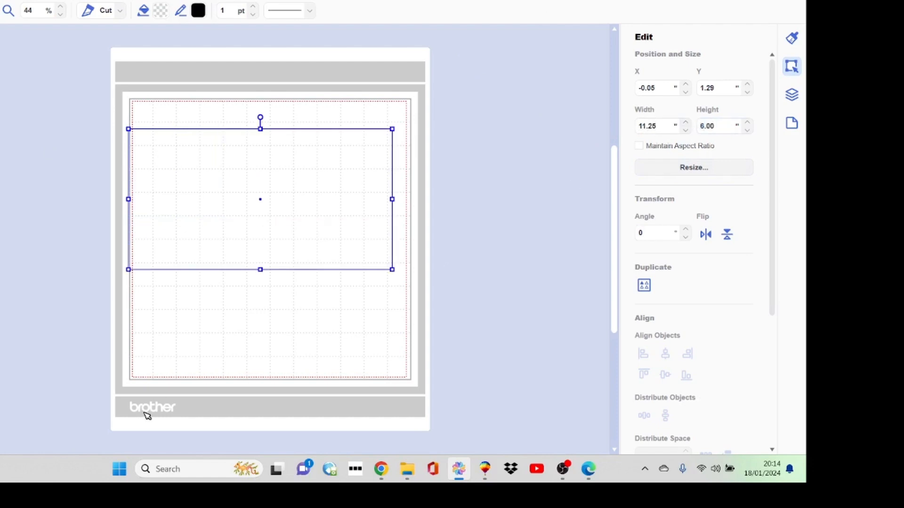
{"action": "left_click_drag", "start_coordinate": [230, 162], "coordinate": [245, 144]}
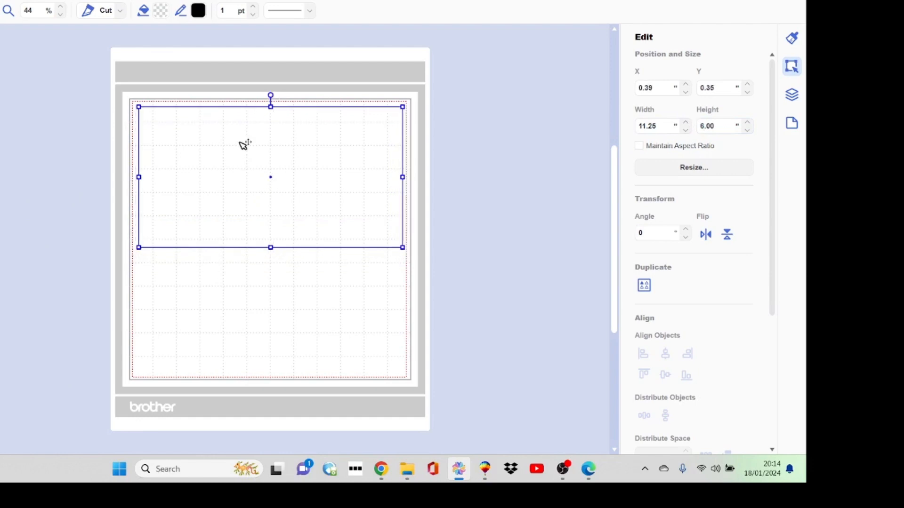
Step: Fill the rectangle with the teal colour #33B2C9
{"action": "mouse_move", "coordinate": [601, 473]}
{"action": "left_click", "coordinate": [160, 11]}
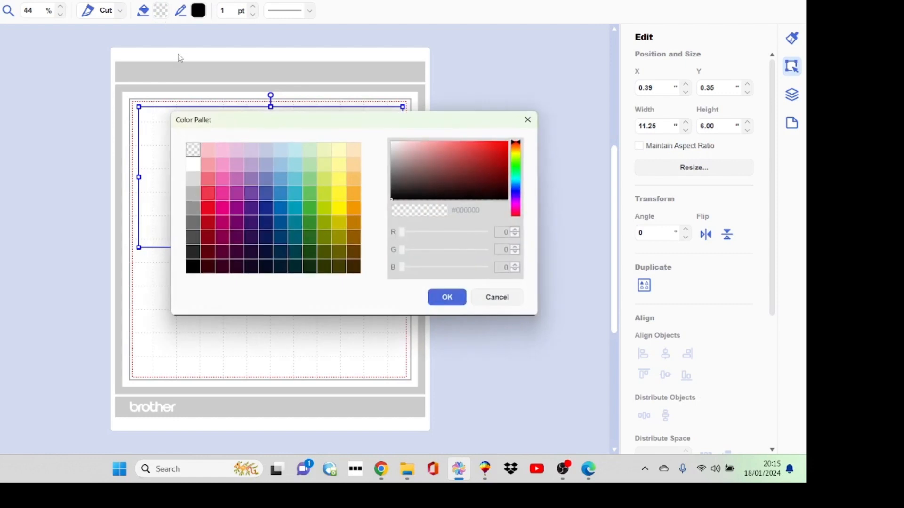
{"action": "left_click", "coordinate": [295, 192]}
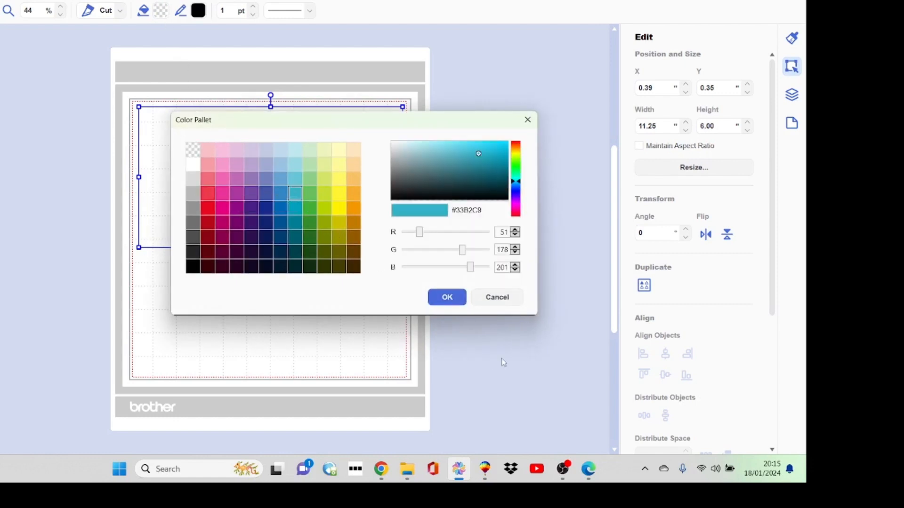
{"action": "left_click", "coordinate": [459, 297]}
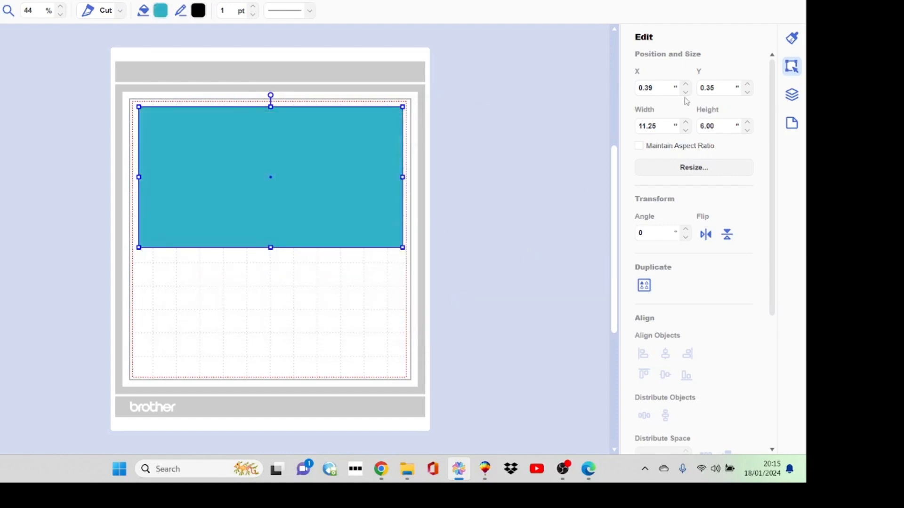
Step: Position the teal rectangle at X 0, Y 0 and lock its layer
{"action": "double_click", "coordinate": [661, 82]}
{"action": "type", "text": "0"}
{"action": "double_click", "coordinate": [722, 87]}
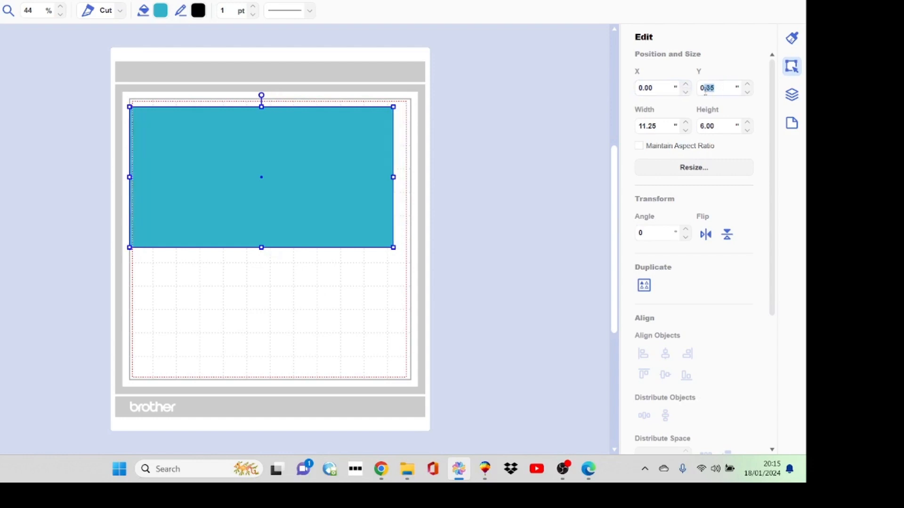
{"action": "type", "text": "0"}
{"action": "left_click", "coordinate": [451, 148]}
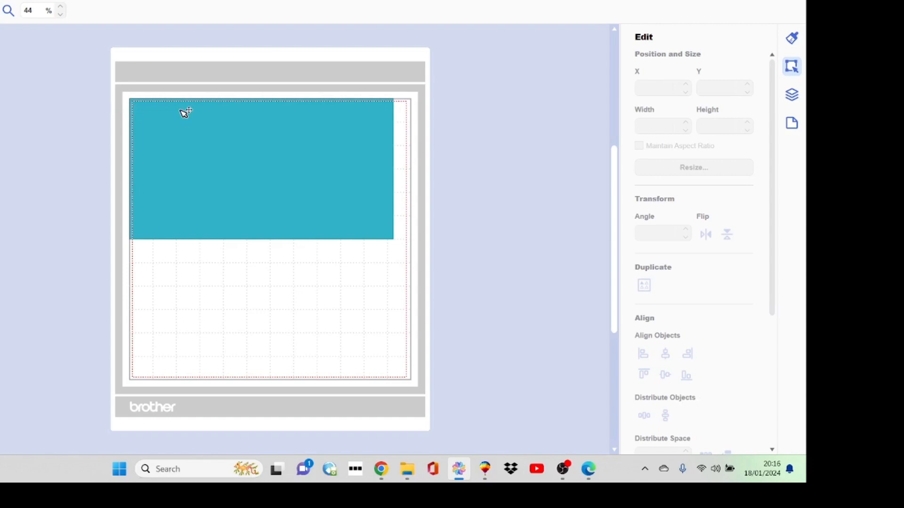
{"action": "left_click", "coordinate": [794, 96]}
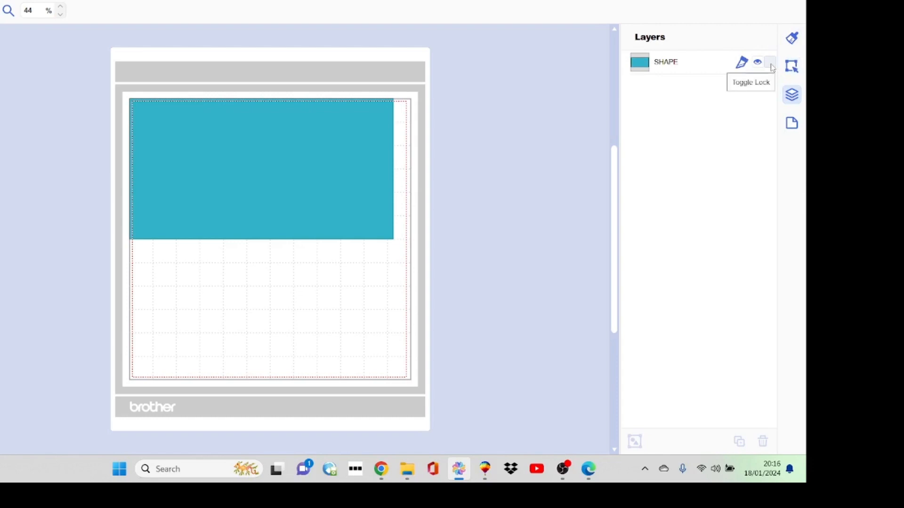
{"action": "left_click", "coordinate": [770, 63]}
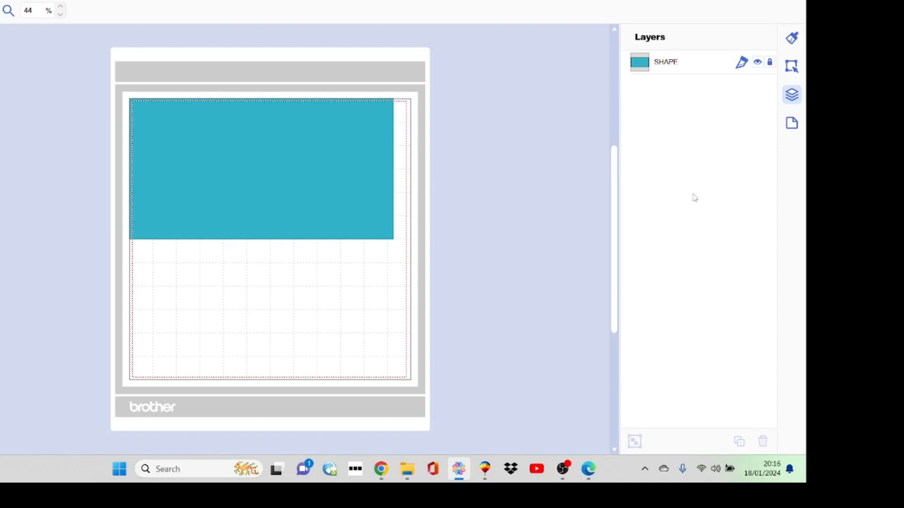
Step: Try smaller and larger grid spacings on the artboard, ending at 1.00"
{"action": "left_click", "coordinate": [797, 133]}
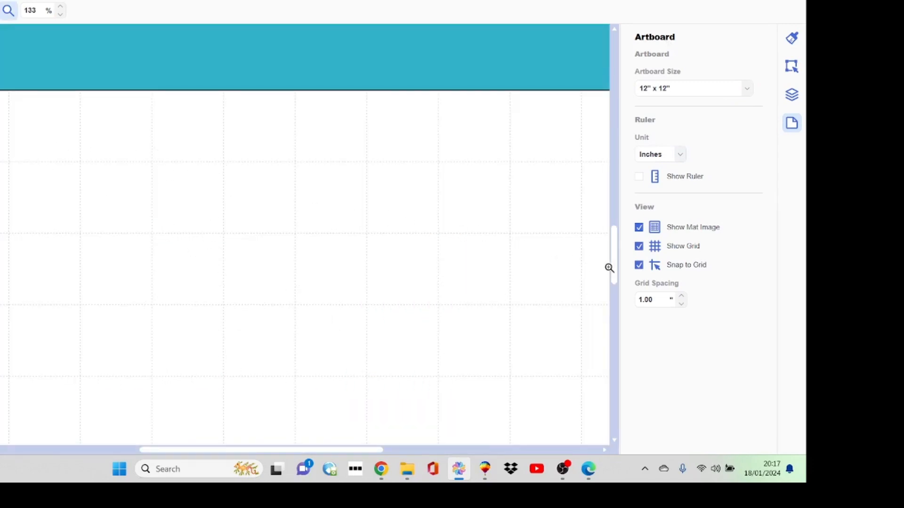
{"action": "left_click", "coordinate": [682, 307]}
{"action": "left_click", "coordinate": [682, 306]}
{"action": "left_click", "coordinate": [681, 296]}
{"action": "left_click", "coordinate": [681, 296]}
{"action": "left_click", "coordinate": [681, 297]}
{"action": "left_click", "coordinate": [681, 297]}
{"action": "left_click", "coordinate": [681, 296]}
{"action": "left_click", "coordinate": [682, 296]}
{"action": "left_click", "coordinate": [680, 306]}
{"action": "left_click", "coordinate": [681, 306]}
{"action": "left_click", "coordinate": [681, 306]}
{"action": "left_click", "coordinate": [681, 306]}
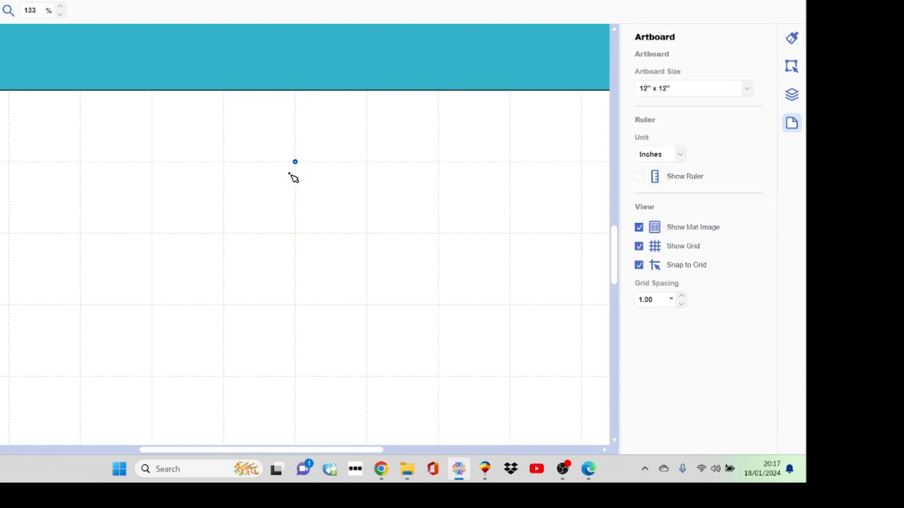
Step: Draw an open three-sided straight-line path with 1" sides, snapped to the grid below the teal rectangle
{"action": "mouse_move", "coordinate": [289, 174]}
{"action": "left_mouse_down"}
{"action": "mouse_move", "coordinate": [214, 156]}
{"action": "mouse_move", "coordinate": [53, 152]}
{"action": "mouse_move", "coordinate": [227, 169]}
{"action": "left_mouse_up"}
{"action": "left_click", "coordinate": [228, 169]}
{"action": "left_click", "coordinate": [231, 220]}
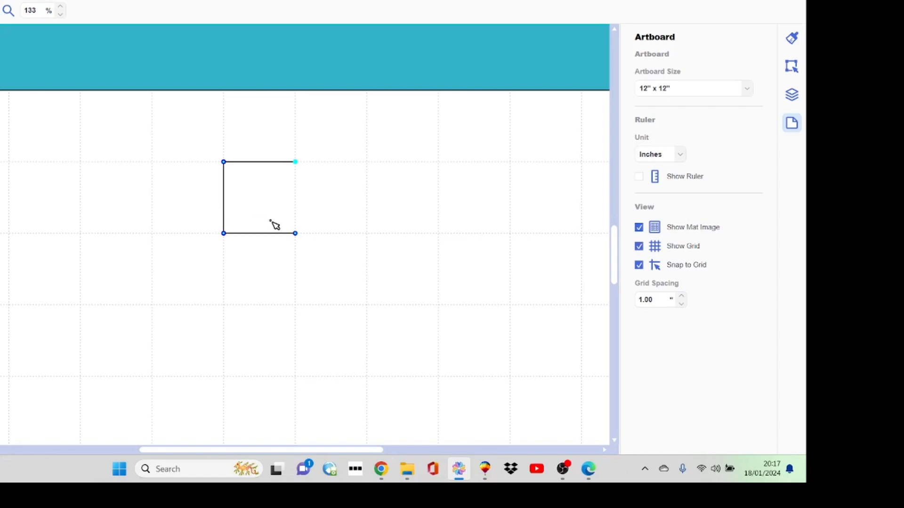
{"action": "double_click", "coordinate": [276, 226]}
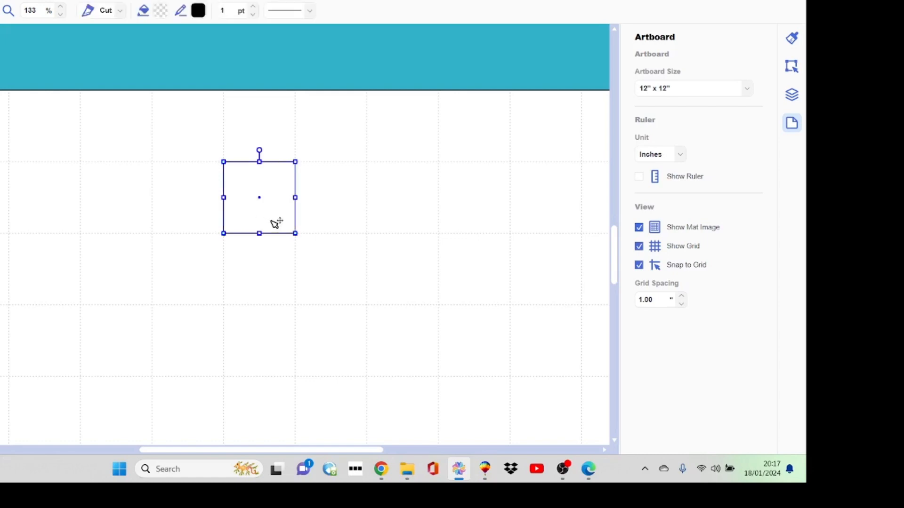
{"action": "left_click", "coordinate": [335, 178]}
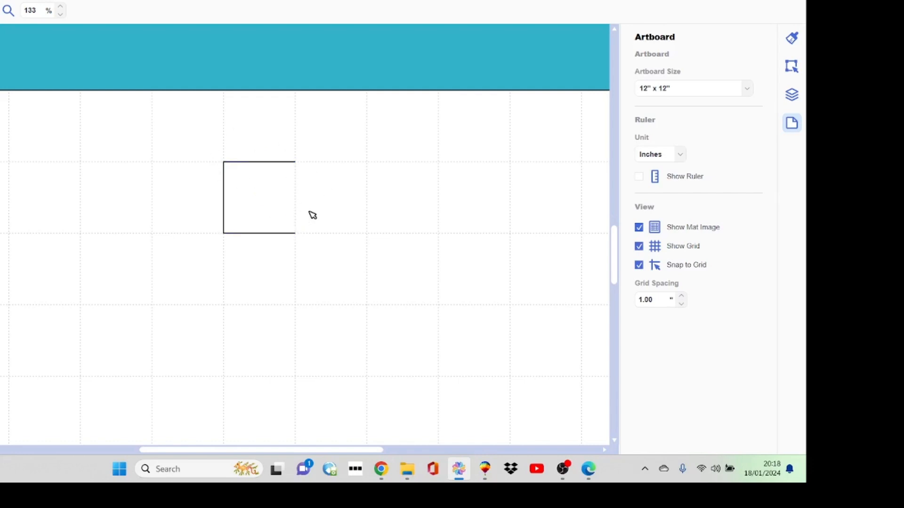
Step: Edit the three-sided shape's path and close it into a full square
{"action": "left_click", "coordinate": [285, 191]}
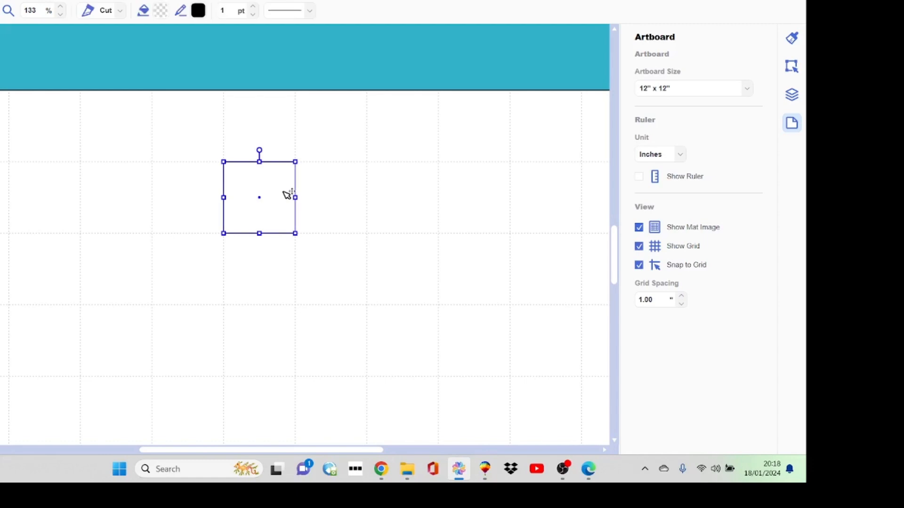
{"action": "double_click", "coordinate": [287, 195]}
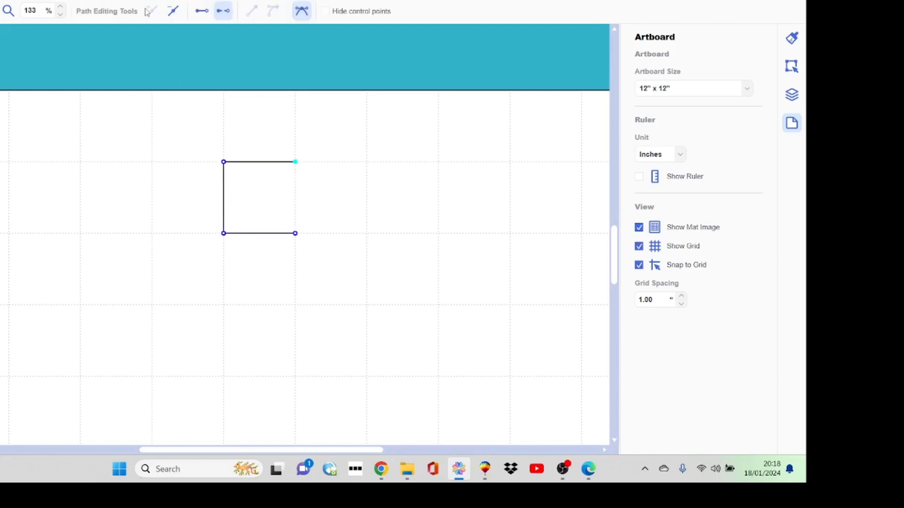
{"action": "left_click", "coordinate": [199, 16]}
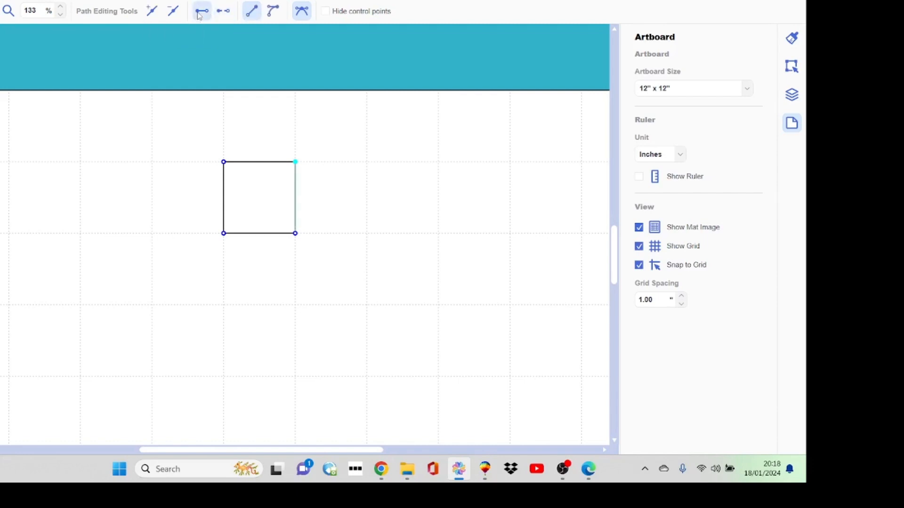
{"action": "left_click", "coordinate": [367, 261]}
{"action": "left_click", "coordinate": [315, 263]}
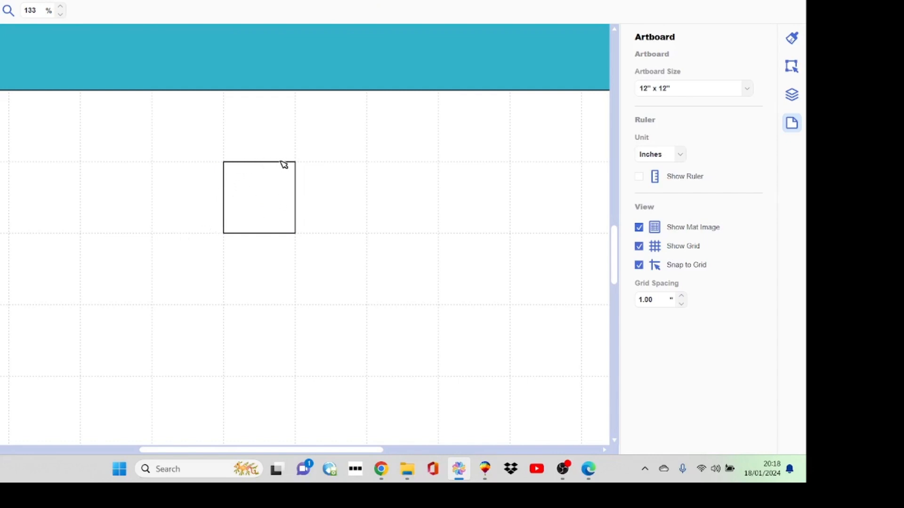
Step: Open the square's path again so that it has only three sides
{"action": "left_click", "coordinate": [295, 195]}
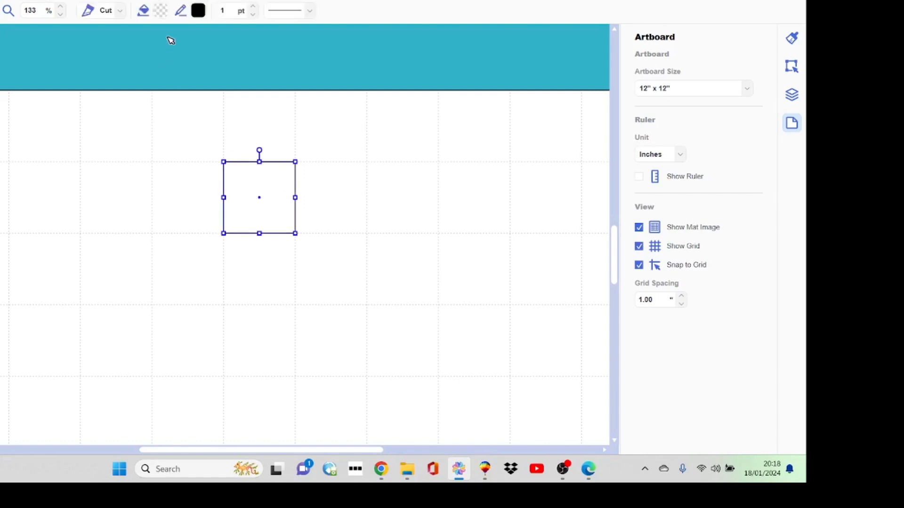
{"action": "double_click", "coordinate": [248, 185]}
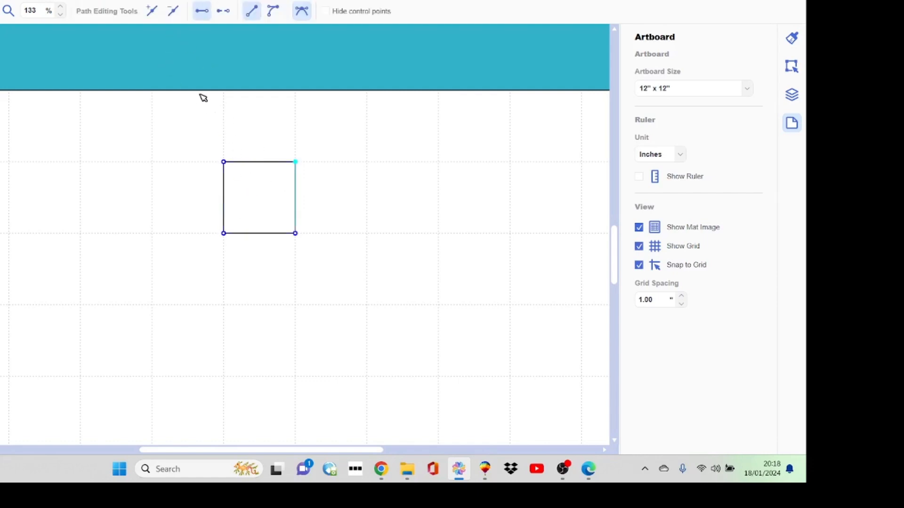
{"action": "left_click", "coordinate": [229, 14]}
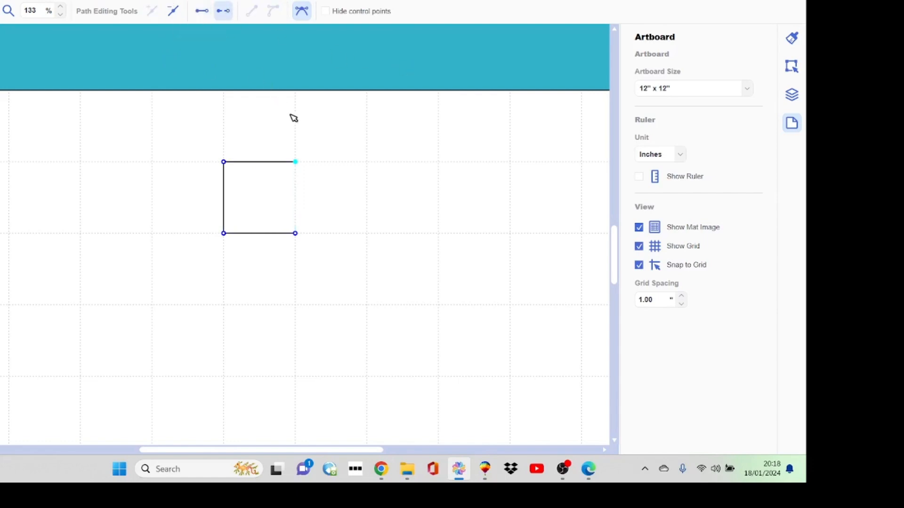
{"action": "left_click", "coordinate": [350, 179]}
{"action": "left_click", "coordinate": [350, 178]}
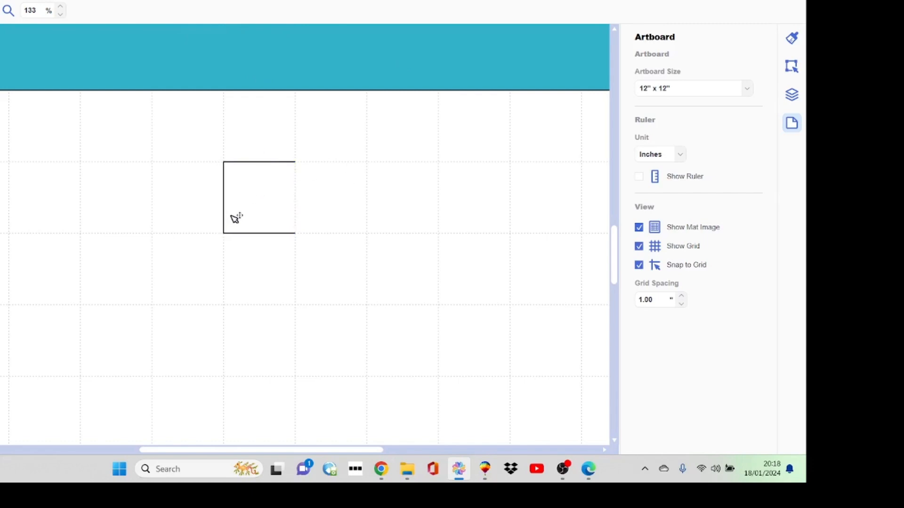
Step: Move the open three-sided shape to several grid positions with Snap to Grid on
{"action": "left_click_drag", "start_coordinate": [236, 218], "coordinate": [133, 252]}
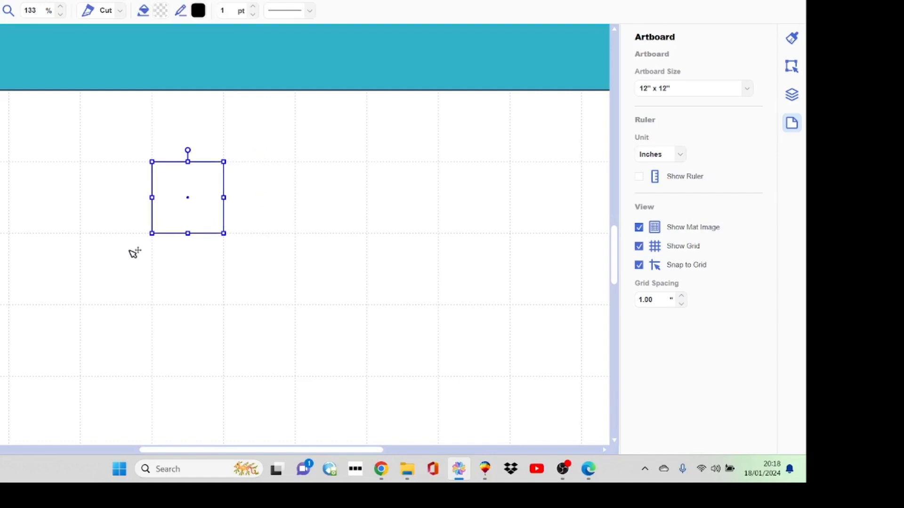
{"action": "left_click_drag", "start_coordinate": [214, 162], "coordinate": [395, 134]}
{"action": "left_click_drag", "start_coordinate": [423, 211], "coordinate": [436, 333]}
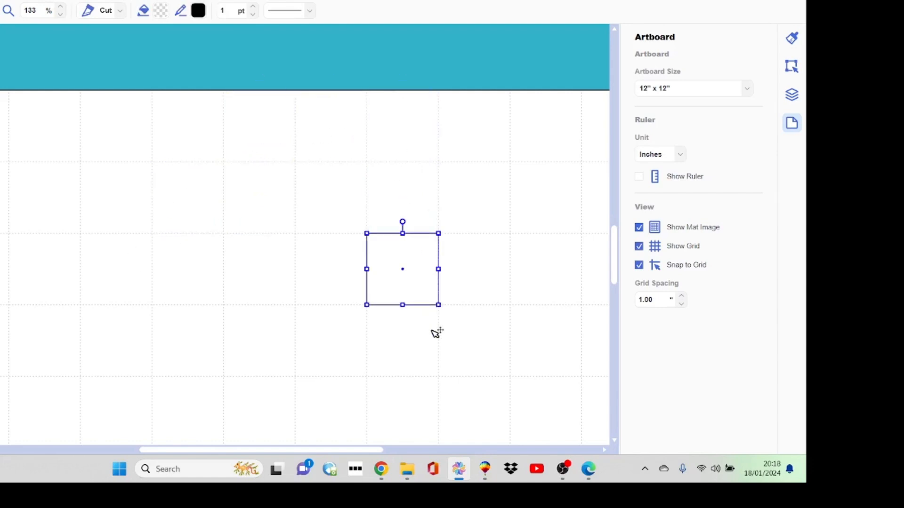
Step: Turn off Snap to Grid and move the open shape freely off the grid lines, closer to the teal rectangle
{"action": "left_click", "coordinate": [640, 267]}
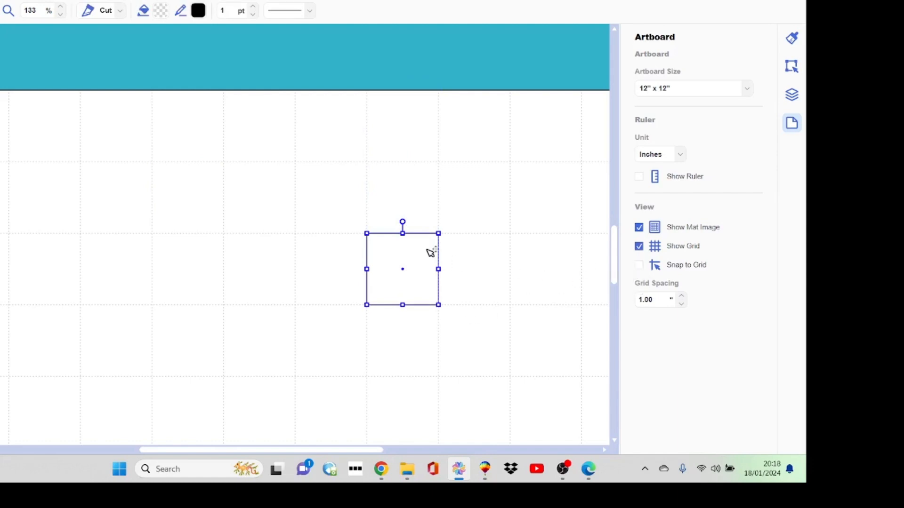
{"action": "left_click_drag", "start_coordinate": [419, 264], "coordinate": [268, 163]}
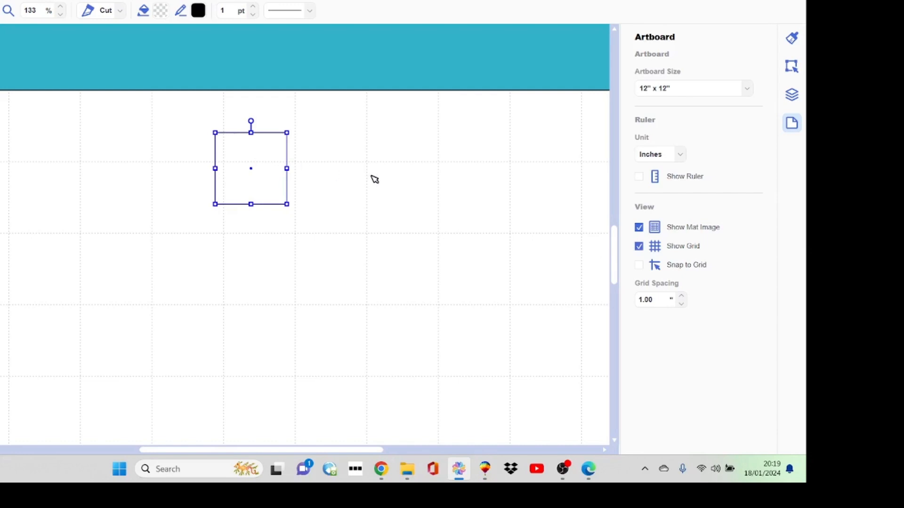
Step: Resize the open three-sided shape to a width of 1.25" and a height of 4.00"
{"action": "left_click", "coordinate": [788, 70]}
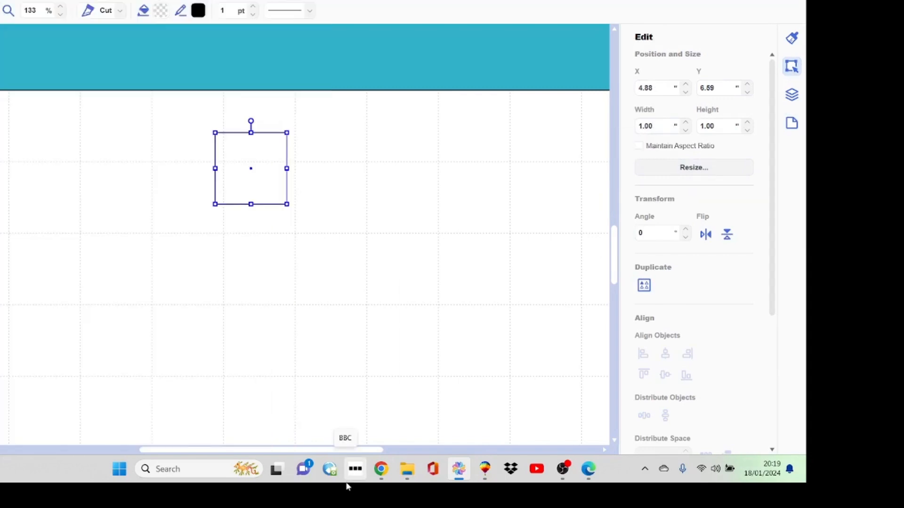
{"action": "type", "text": "25"}
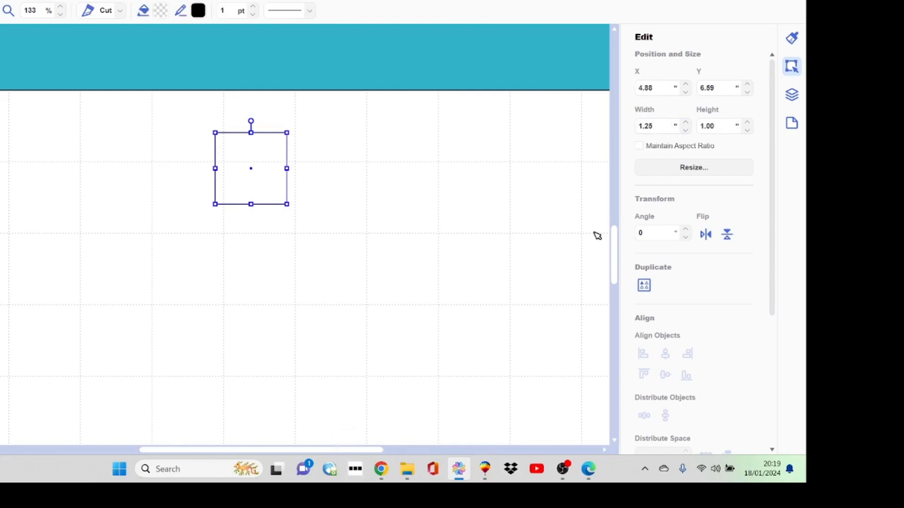
{"action": "key", "text": "Tab"}
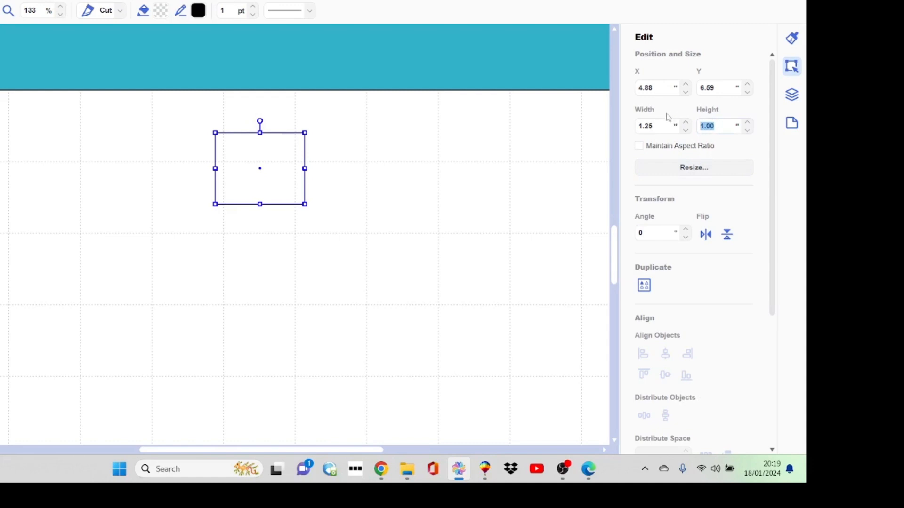
{"action": "type", "text": "4"}
{"action": "left_click", "coordinate": [455, 211]}
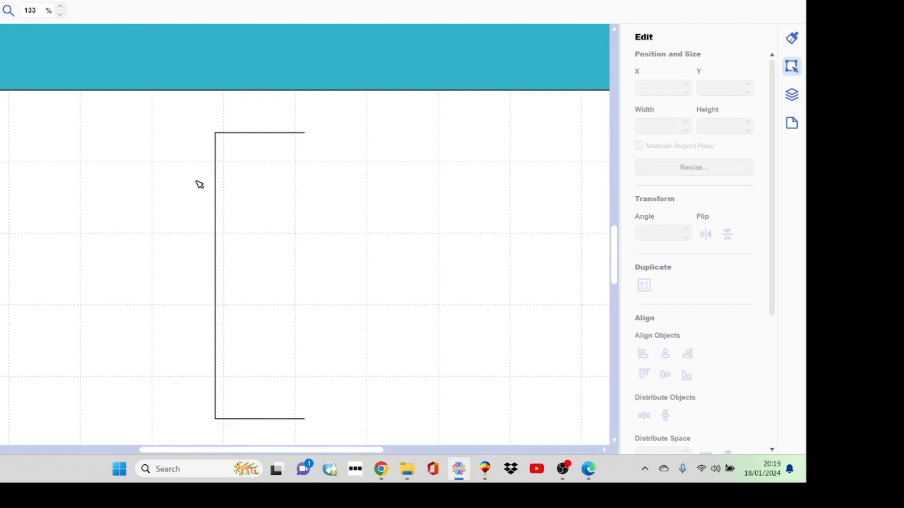
Step: Move the resized three-sided shape fully onto the teal rectangle, near its left end
{"action": "left_click", "coordinate": [217, 189]}
{"action": "left_click_drag", "start_coordinate": [227, 194], "coordinate": [39, 25]}
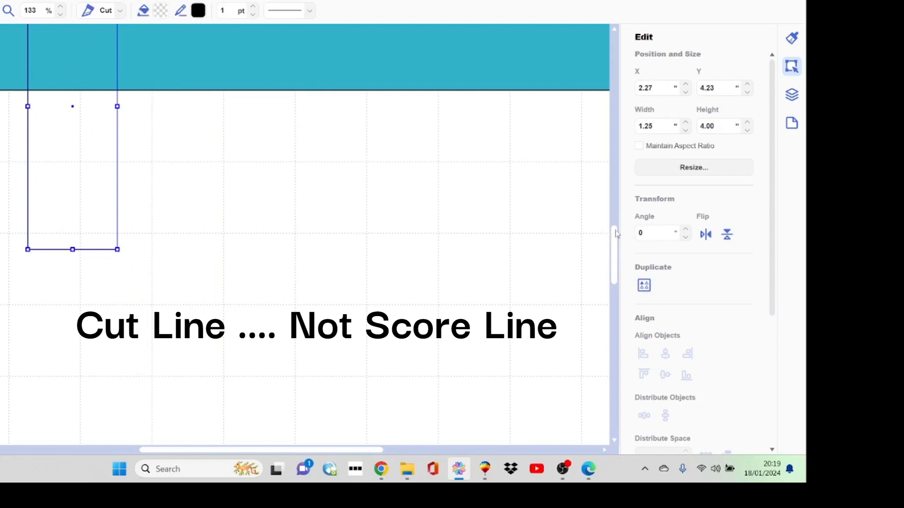
{"action": "left_click_drag", "start_coordinate": [614, 234], "coordinate": [614, 177]}
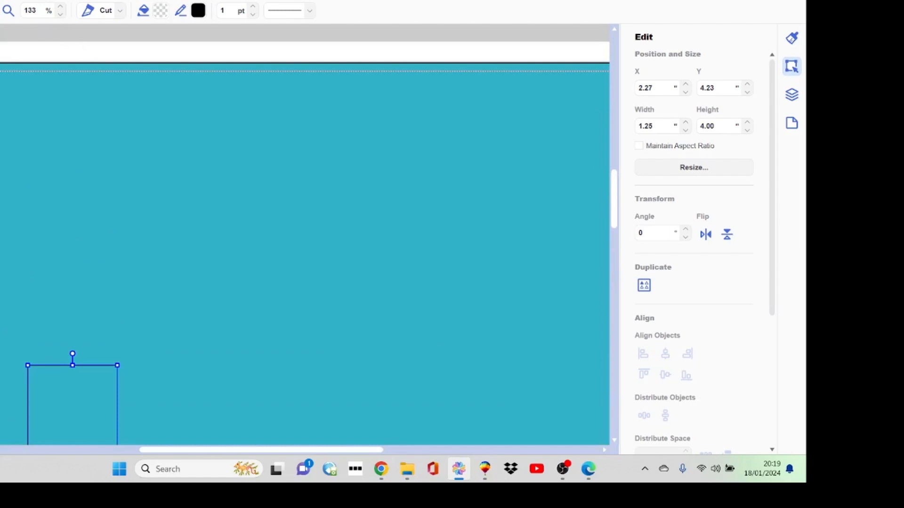
{"action": "left_click", "coordinate": [0, 0]}
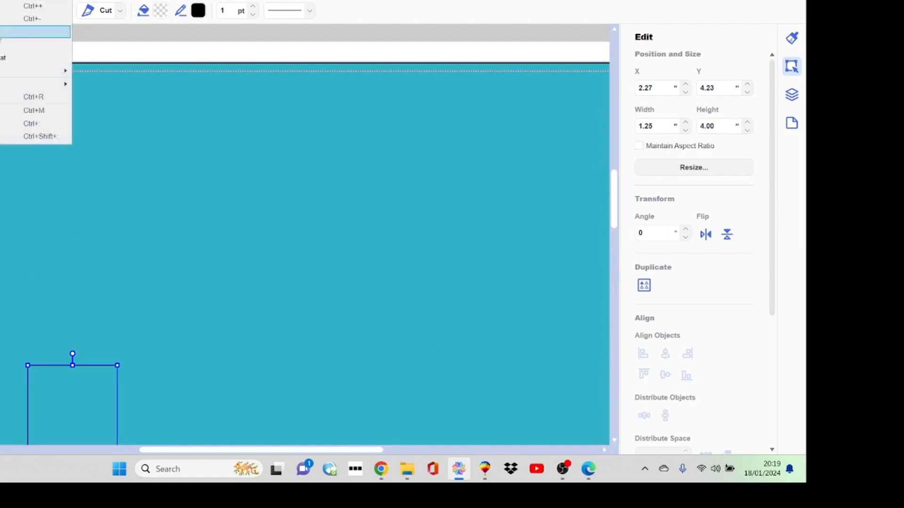
{"action": "left_click", "coordinate": [2, 32]}
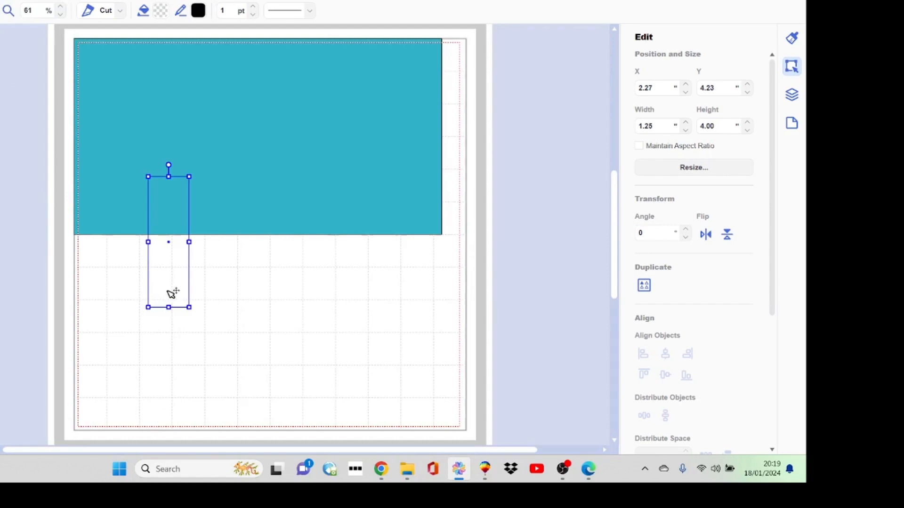
{"action": "left_click_drag", "start_coordinate": [165, 294], "coordinate": [144, 185]}
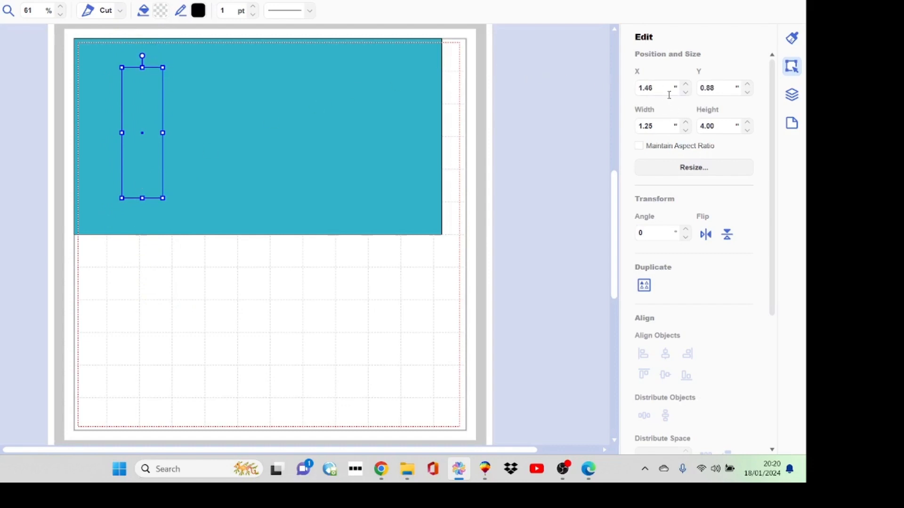
{"action": "key", "text": "Escape"}
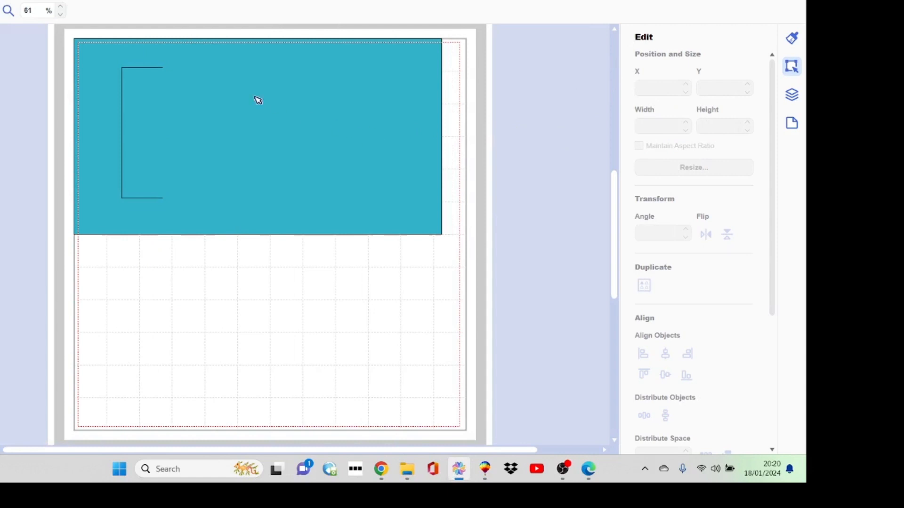
Step: Set the three-sided shape's position to X 1.25" and Y 1.00"
{"action": "left_click", "coordinate": [122, 128]}
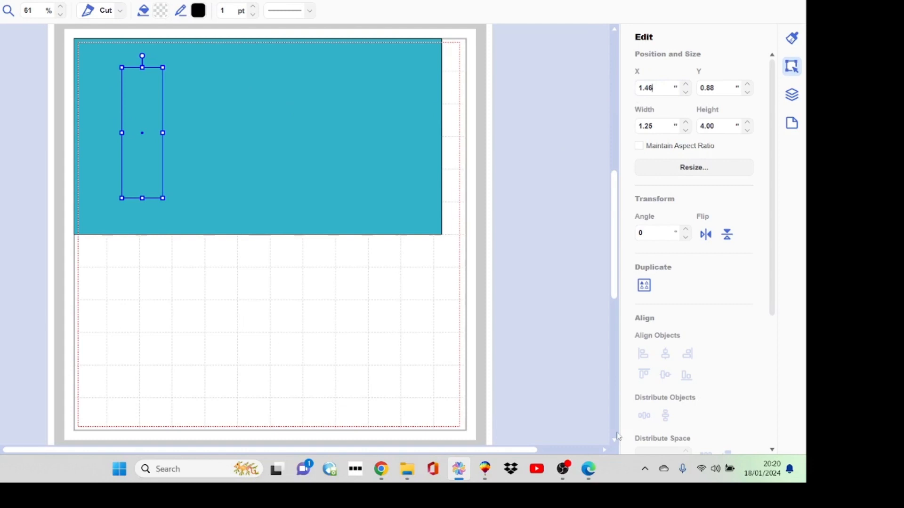
{"action": "key", "text": "BackSpace"}
{"action": "key", "text": "Return"}
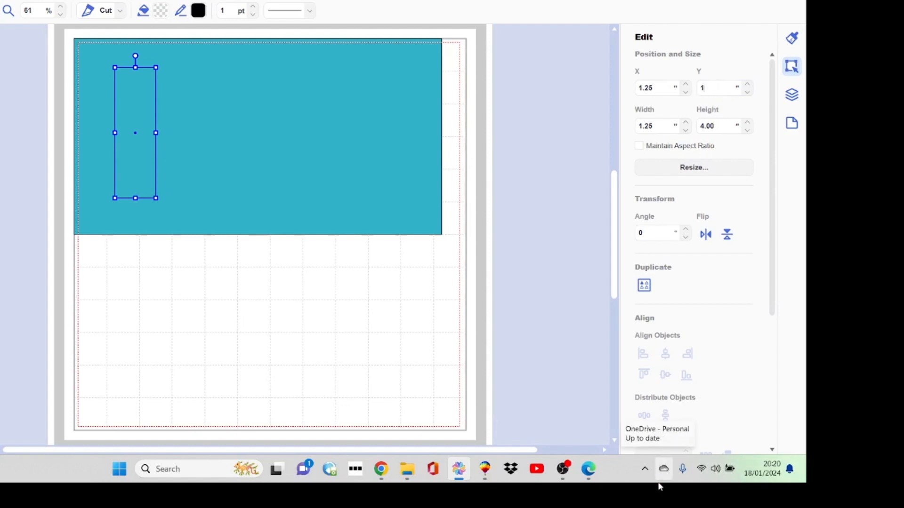
{"action": "key", "text": "Return"}
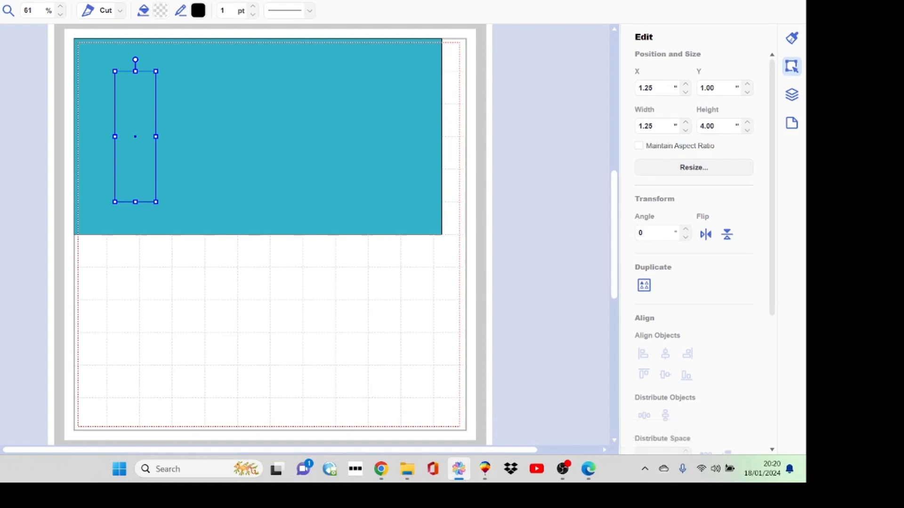
{"action": "left_click", "coordinate": [121, 342]}
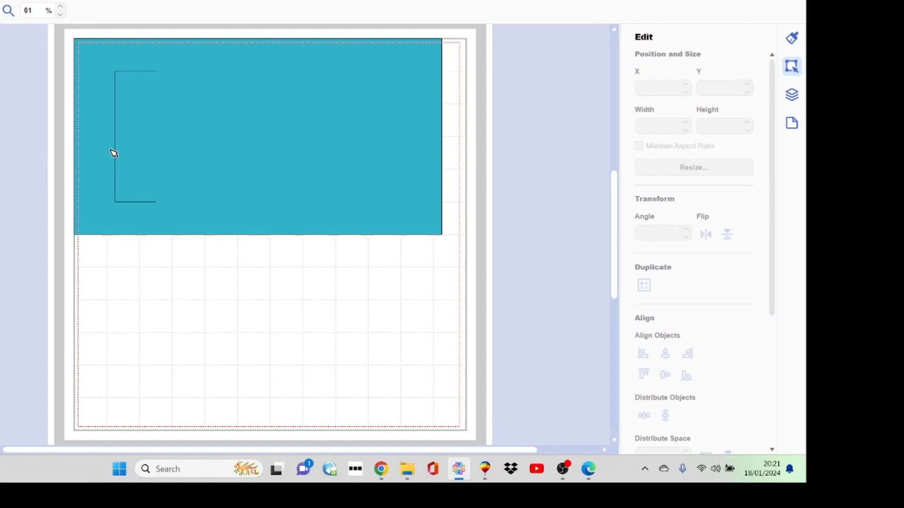
Step: Duplicate the three-sided shape, place the copy to its right on the teal rectangle, and flip the copy horizontally to face the original
{"action": "left_click", "coordinate": [116, 91]}
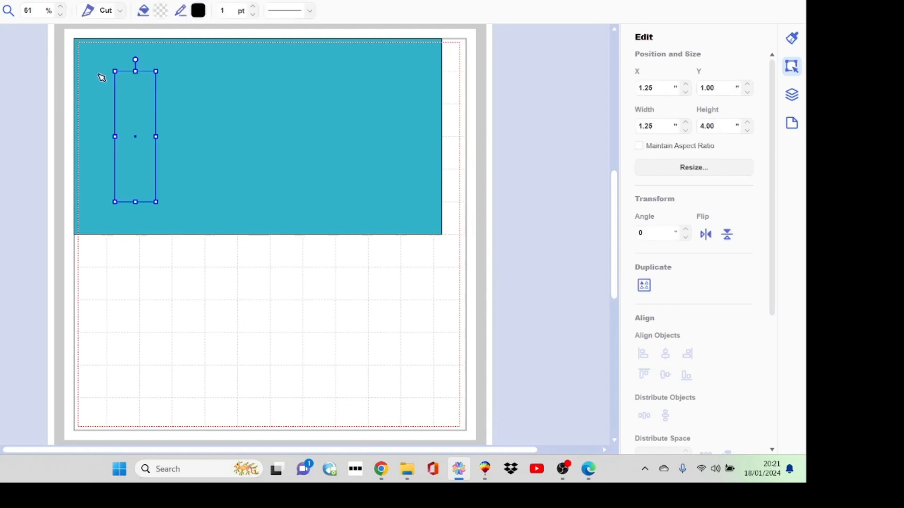
{"action": "key", "text": "alt+v"}
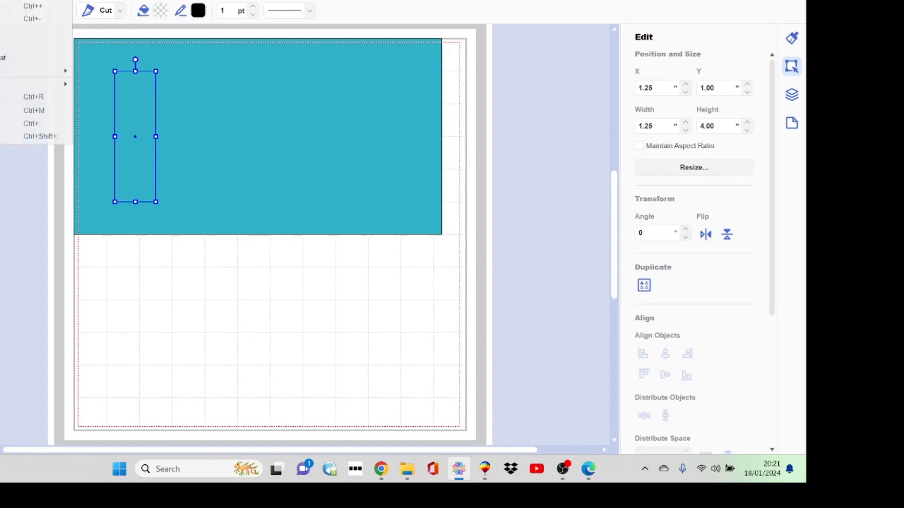
{"action": "mouse_move", "coordinate": [0, 0]}
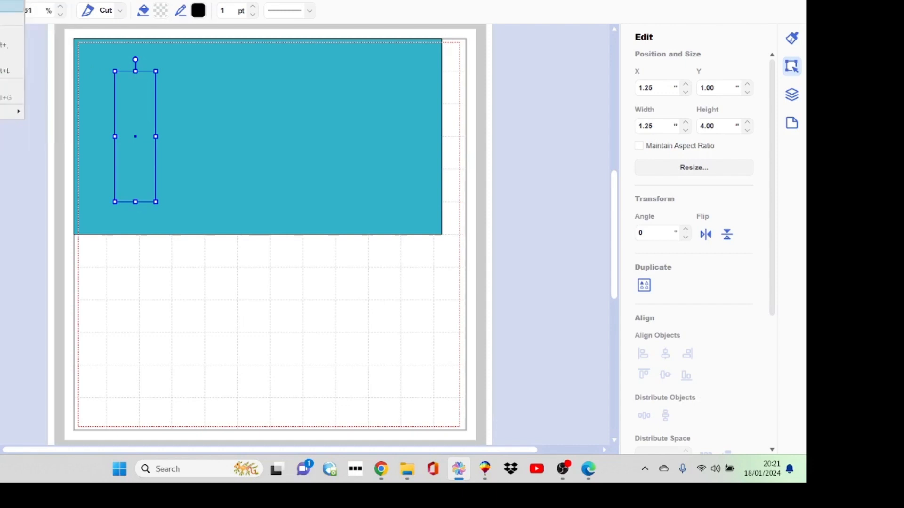
{"action": "key", "text": "Escape"}
{"action": "left_click_drag", "start_coordinate": [135, 117], "coordinate": [215, 105]}
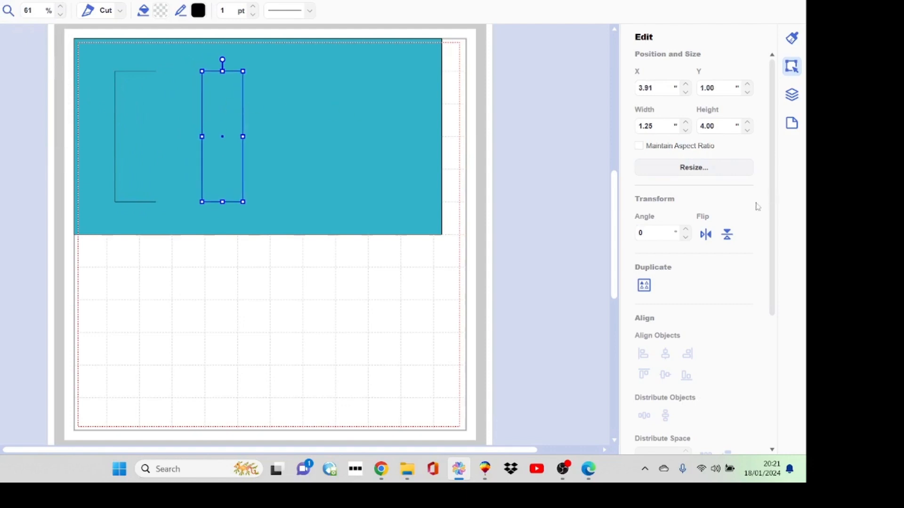
{"action": "left_click", "coordinate": [706, 234]}
{"action": "left_click", "coordinate": [347, 302]}
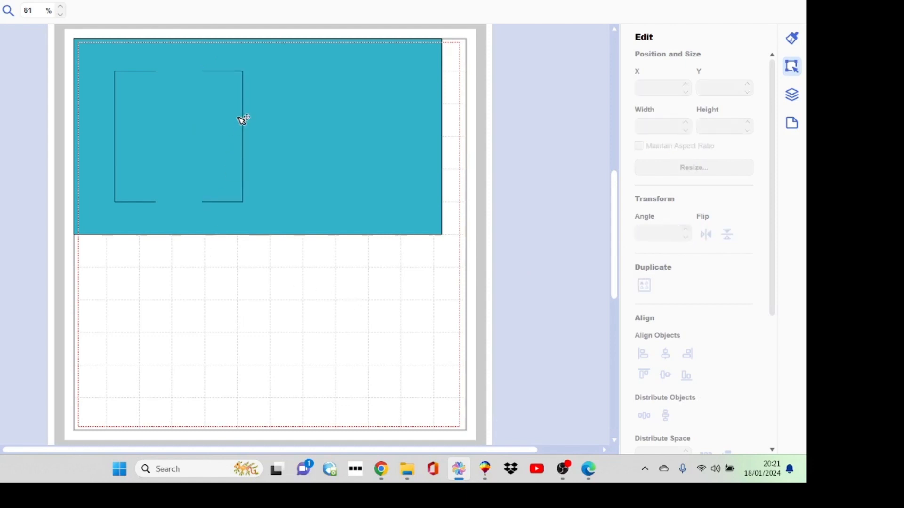
Step: Position the mirrored copy at X 3.75" and Y 1.00"
{"action": "left_click", "coordinate": [239, 177]}
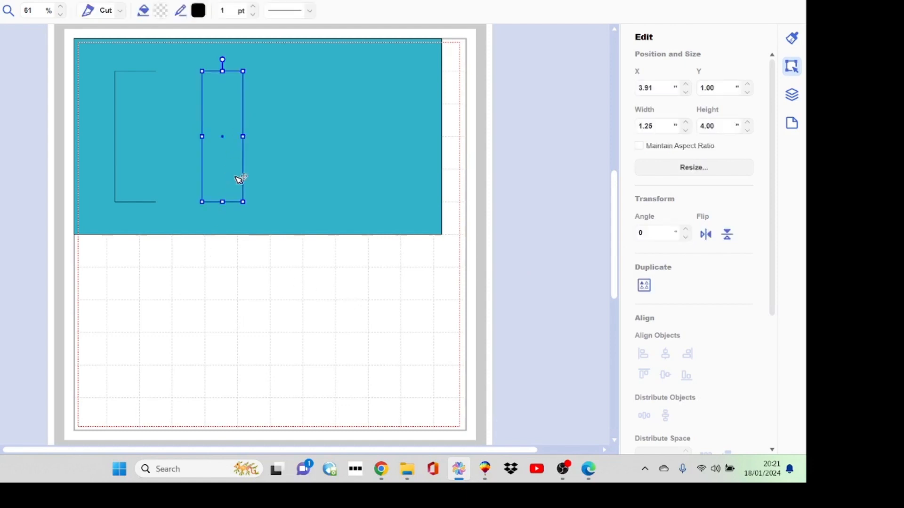
{"action": "left_click_drag", "start_coordinate": [239, 177], "coordinate": [241, 175]}
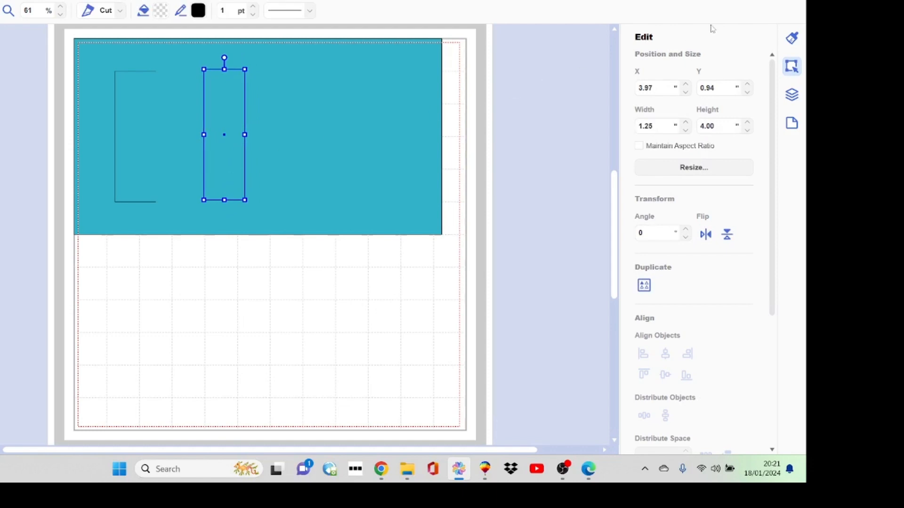
{"action": "left_click_drag", "start_coordinate": [655, 89], "coordinate": [636, 89]}
{"action": "type", "text": "3.75"}
{"action": "left_click_drag", "start_coordinate": [722, 88], "coordinate": [697, 92]}
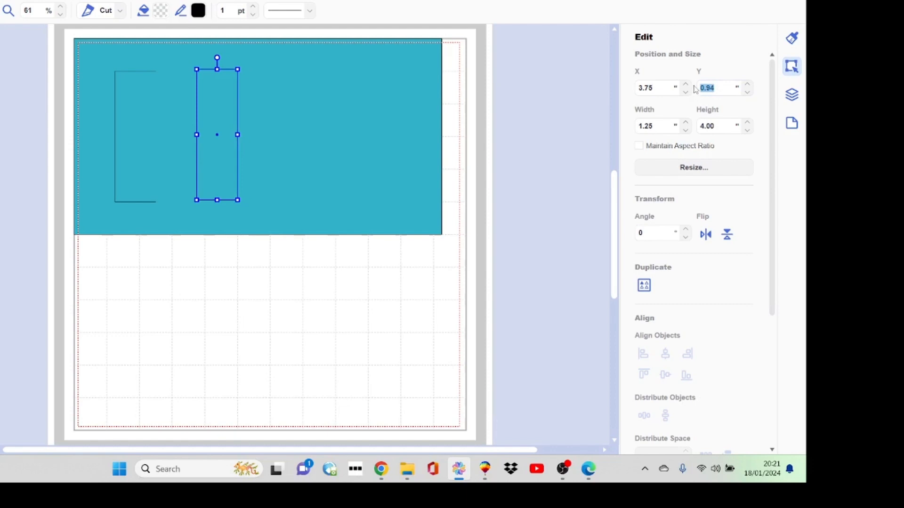
{"action": "type", "text": "1"}
{"action": "key", "text": "Return"}
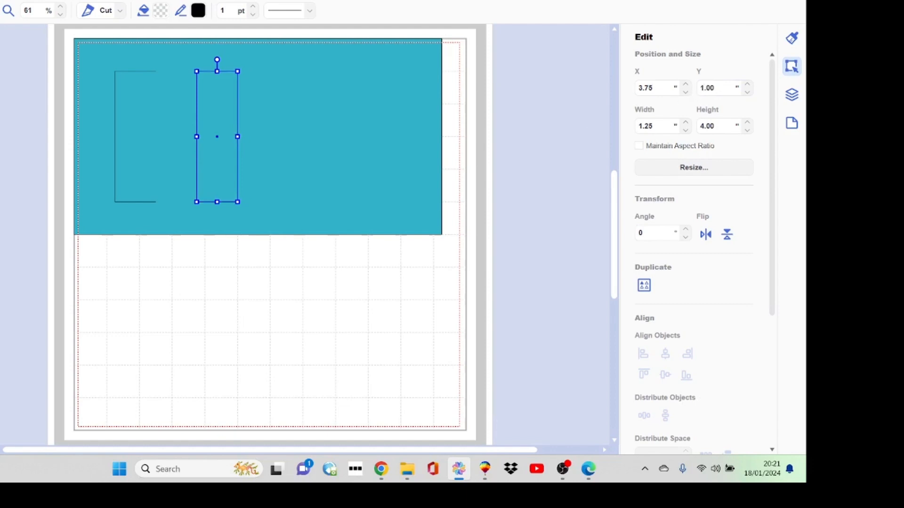
{"action": "left_click", "coordinate": [118, 352]}
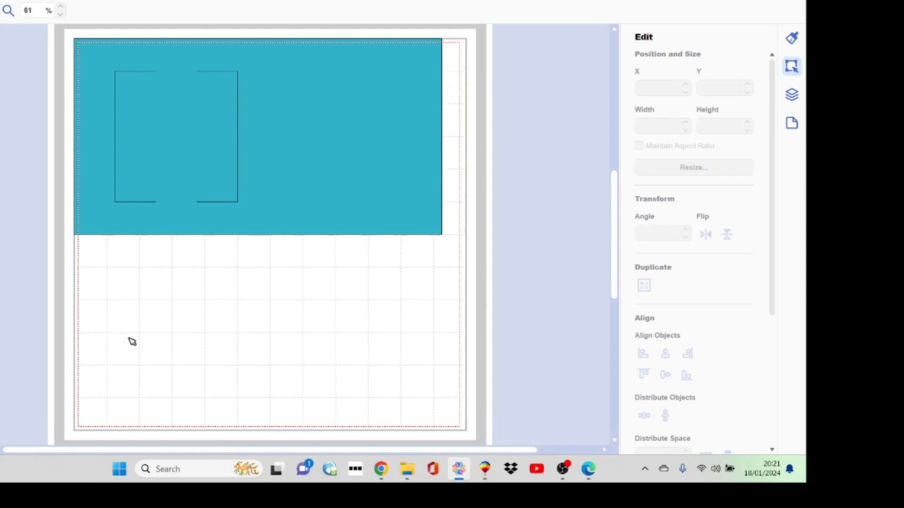
Step: Group the two facing three-sided shapes on the teal rectangle
{"action": "left_click_drag", "start_coordinate": [107, 273], "coordinate": [248, 160]}
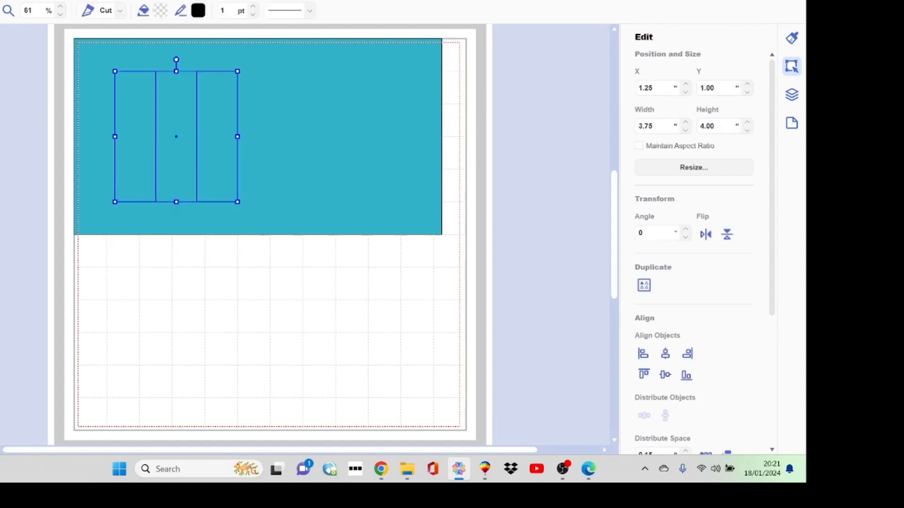
{"action": "left_click", "coordinate": [1, 1]}
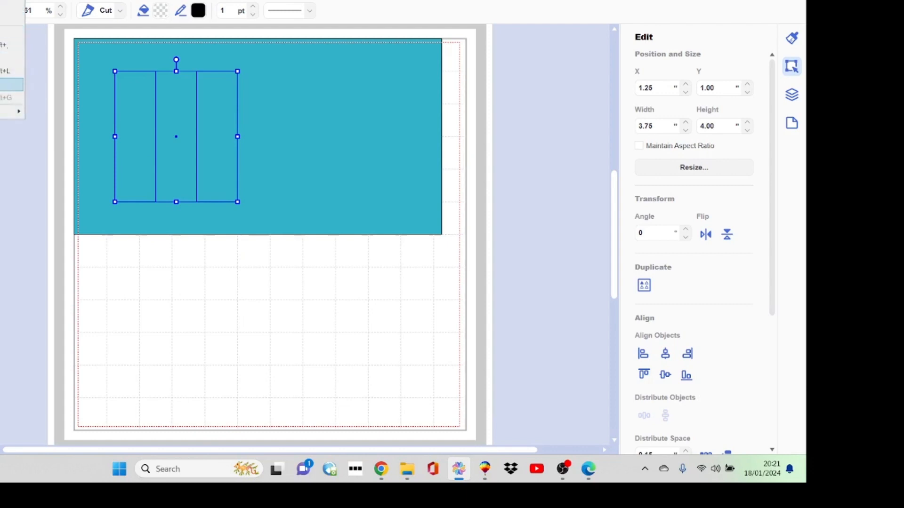
{"action": "left_click", "coordinate": [12, 85]}
{"action": "left_click", "coordinate": [179, 311]}
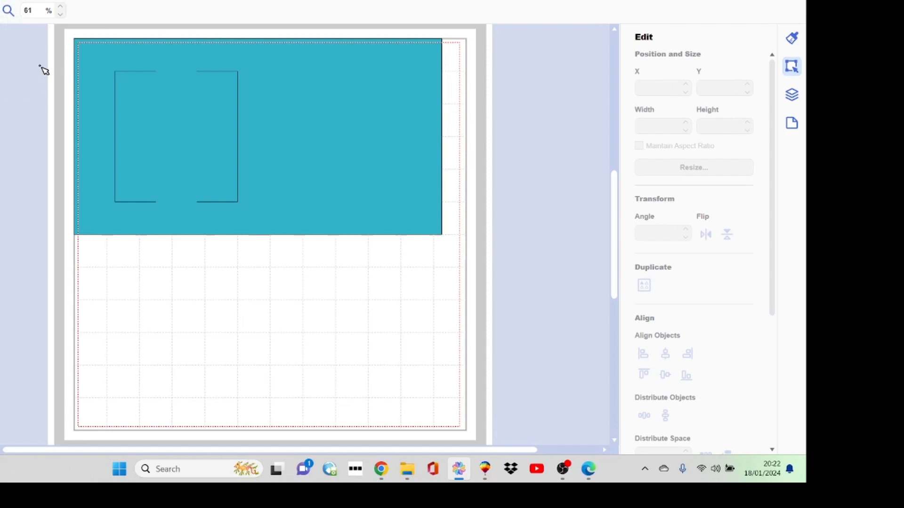
Step: Draw a vertical straight line about 1.84" long outside the artboard's left edge and set its height to 1"
{"action": "left_click_drag", "start_coordinate": [40, 66], "coordinate": [40, 126]}
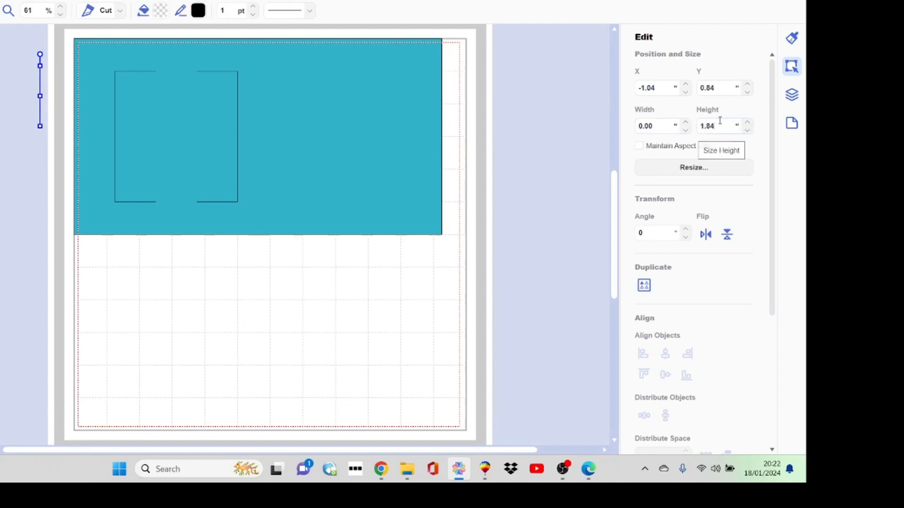
{"action": "left_click_drag", "start_coordinate": [720, 121], "coordinate": [701, 123]}
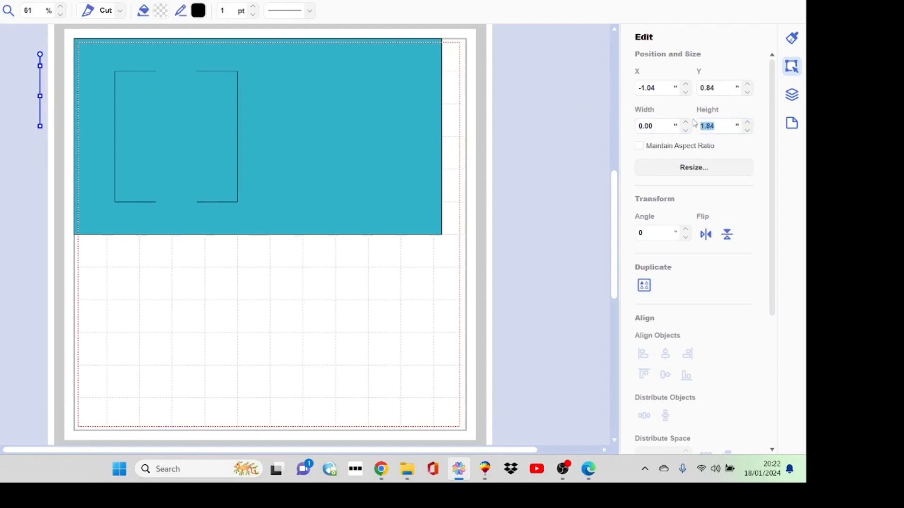
{"action": "type", "text": "1"}
Step: Change the 1" vertical line's dash pattern to short dashes with wide gaps
{"action": "left_click", "coordinate": [792, 39]}
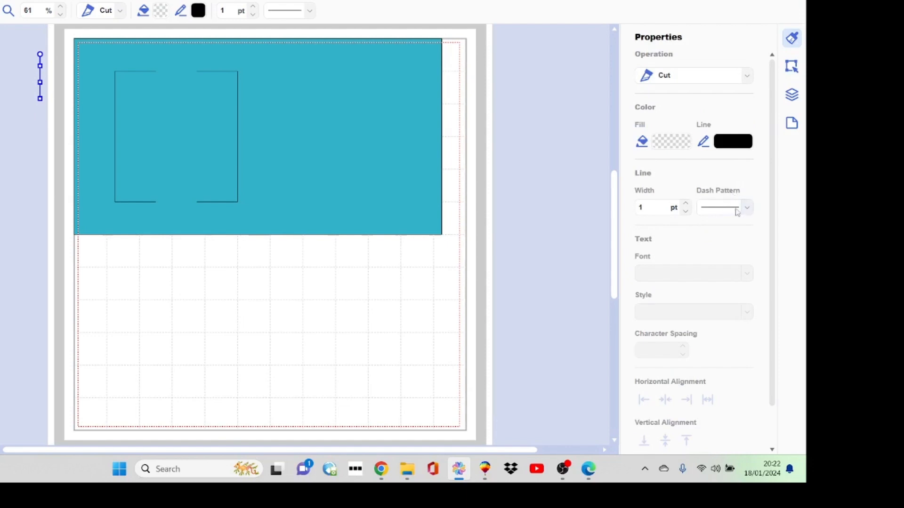
{"action": "left_click", "coordinate": [747, 211]}
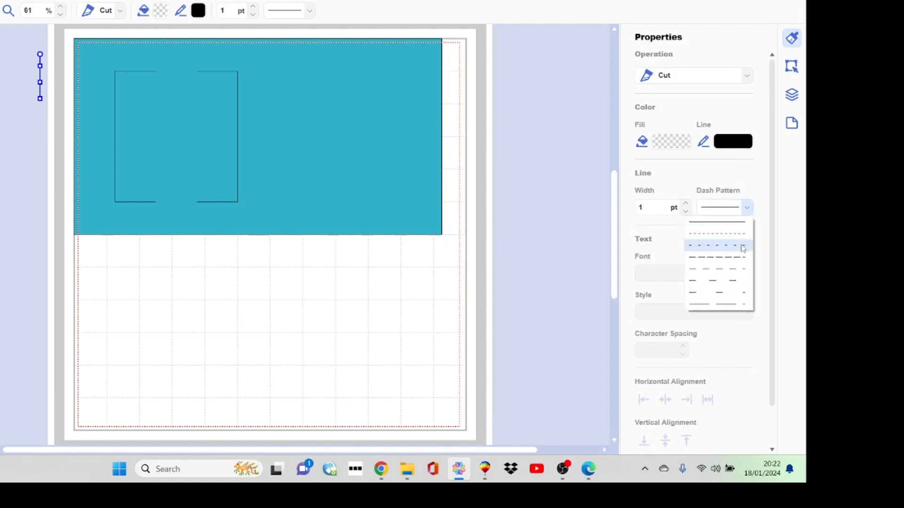
{"action": "left_click", "coordinate": [744, 247]}
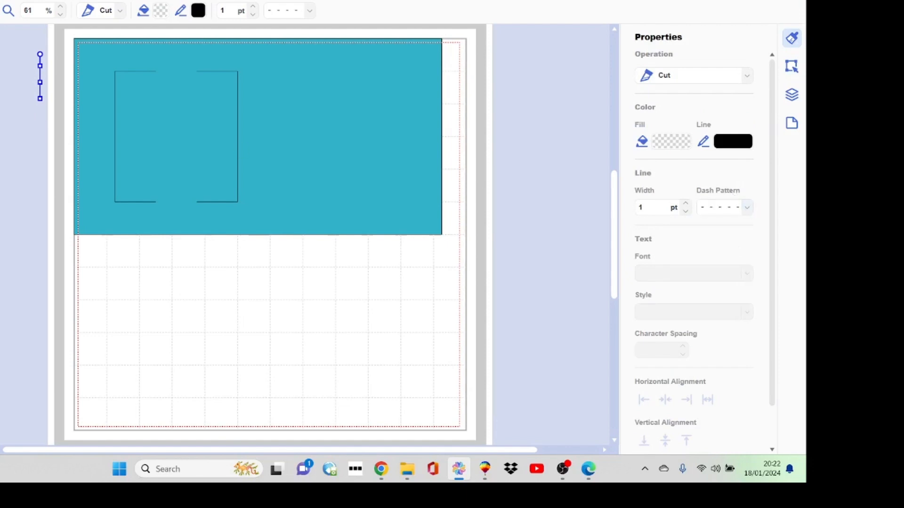
Step: Move the dashed line onto the teal rectangle, running from its top edge to the open upper end of the left three-sided shape
{"action": "left_click", "coordinate": [9, 13]}
{"action": "left_click_drag", "start_coordinate": [30, 42], "coordinate": [158, 136]}
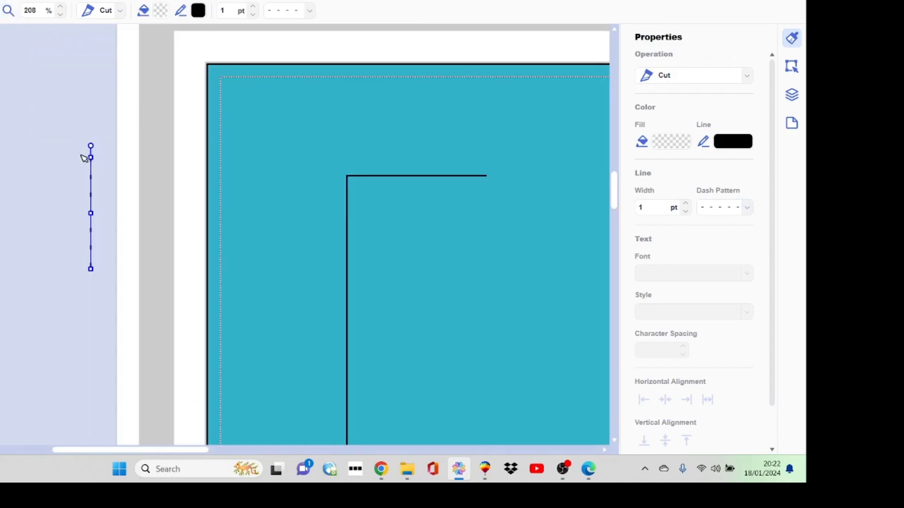
{"action": "left_click_drag", "start_coordinate": [99, 173], "coordinate": [495, 76]}
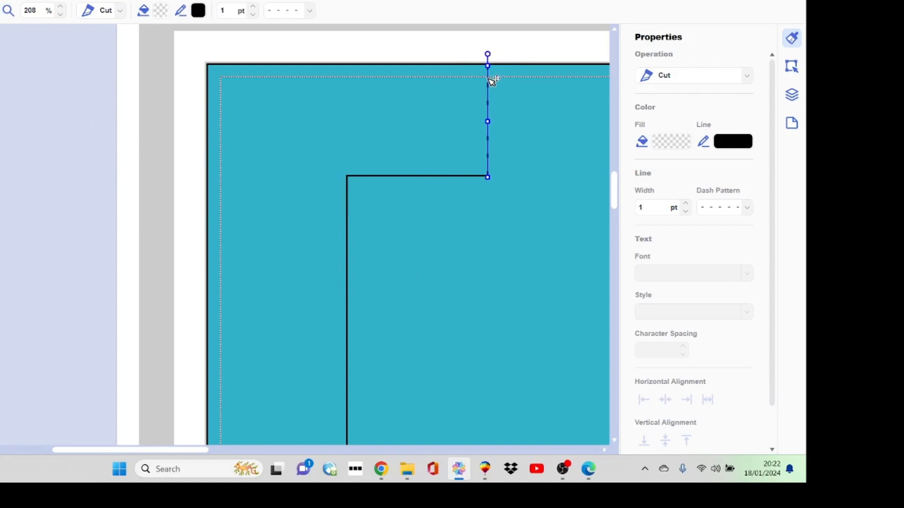
{"action": "left_click", "coordinate": [505, 50]}
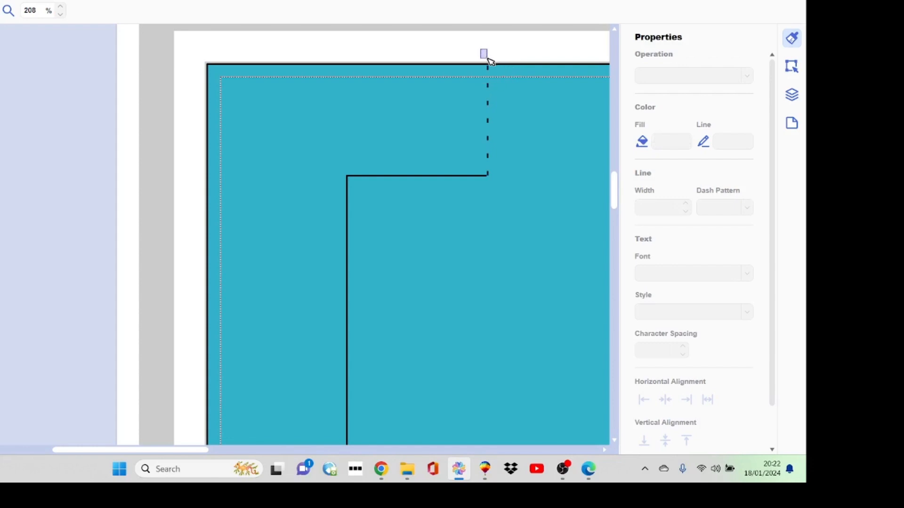
Step: Shorten the dashed line at both ends, leaving gaps from the rectangle's top edge and the left three-sided shape
{"action": "left_click", "coordinate": [488, 66]}
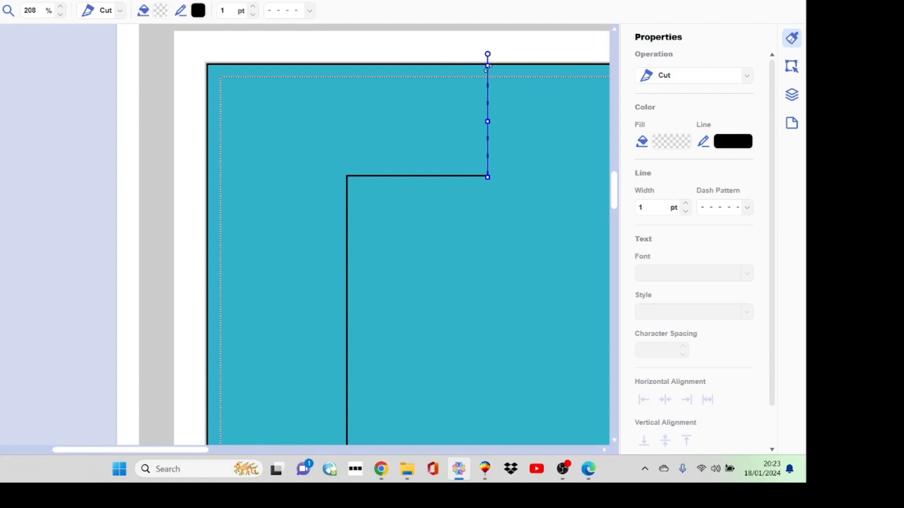
{"action": "left_click_drag", "start_coordinate": [488, 66], "coordinate": [488, 78]}
{"action": "left_click_drag", "start_coordinate": [488, 177], "coordinate": [488, 164]}
{"action": "left_click", "coordinate": [516, 45]}
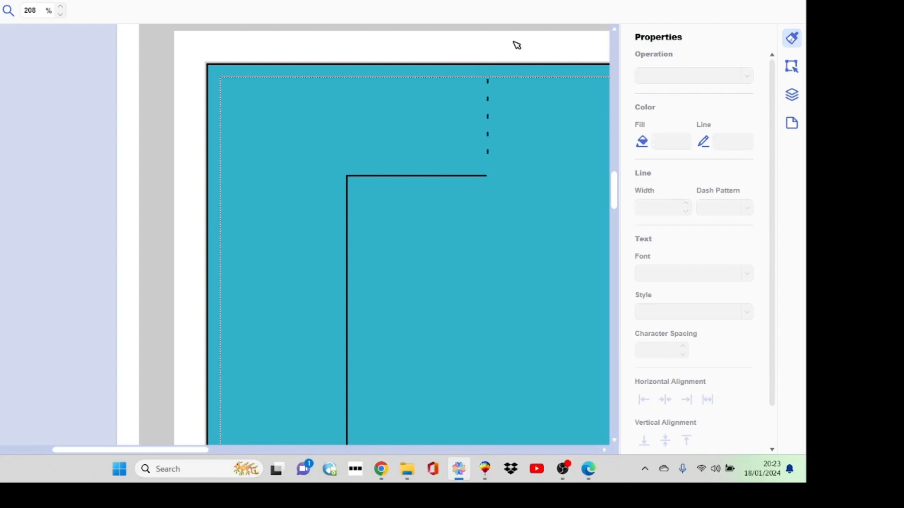
{"action": "left_click", "coordinate": [488, 88]}
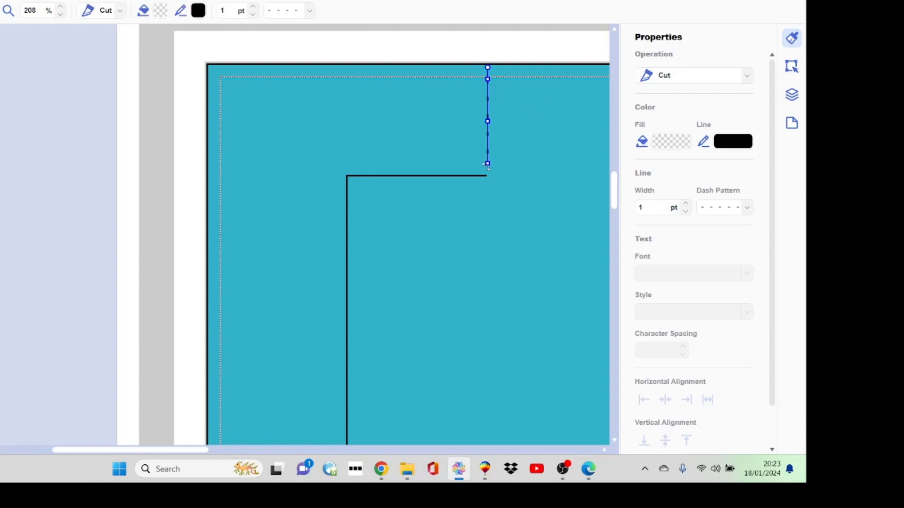
{"action": "left_click_drag", "start_coordinate": [487, 164], "coordinate": [487, 165]}
{"action": "left_click_drag", "start_coordinate": [481, 61], "coordinate": [507, 79]}
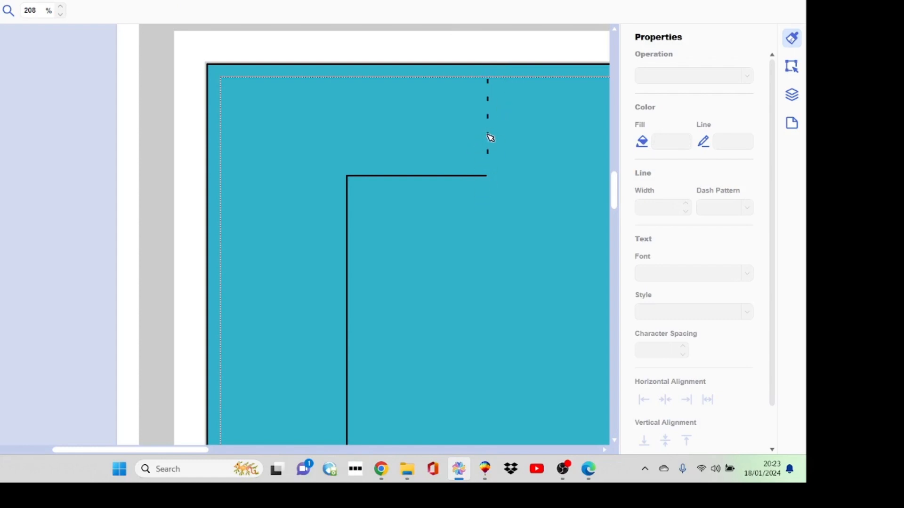
Step: Set the dashed line's height to 0.80"
{"action": "left_click", "coordinate": [487, 81]}
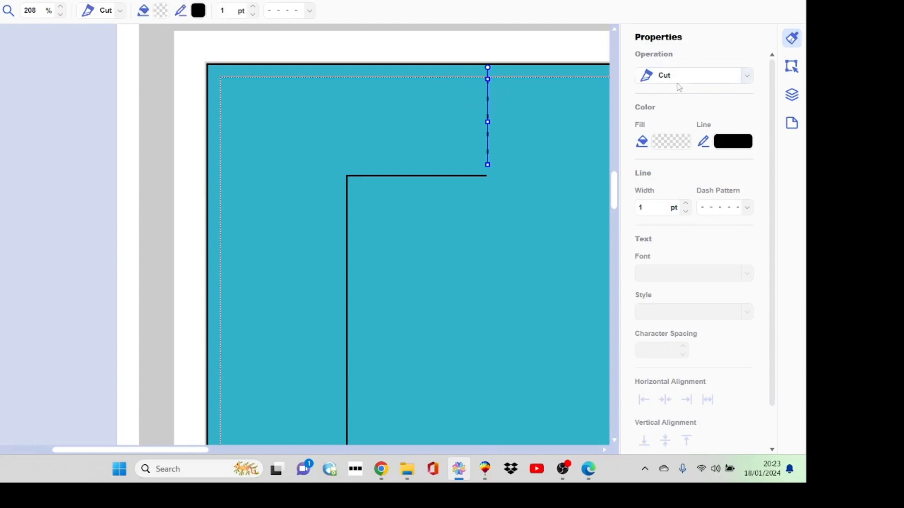
{"action": "left_click", "coordinate": [789, 69]}
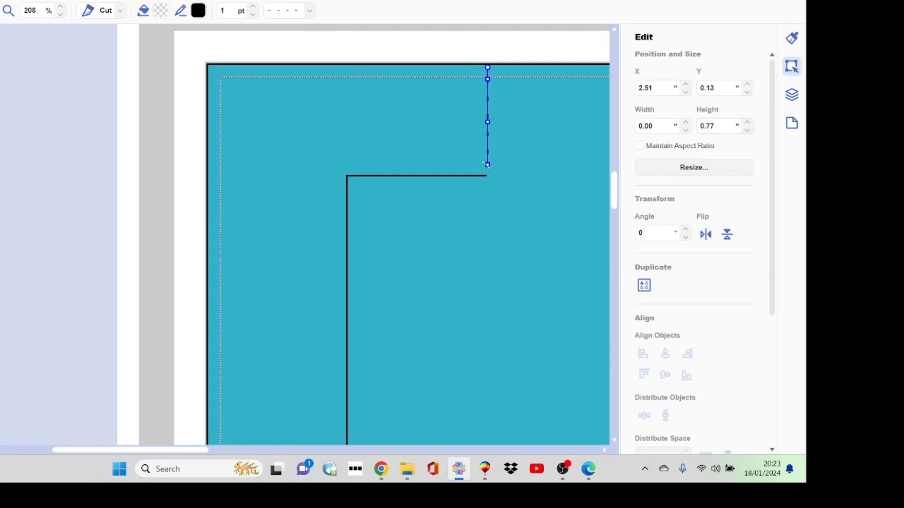
{"action": "left_click_drag", "start_coordinate": [487, 166], "coordinate": [487, 166]}
{"action": "left_click", "coordinate": [560, 101]}
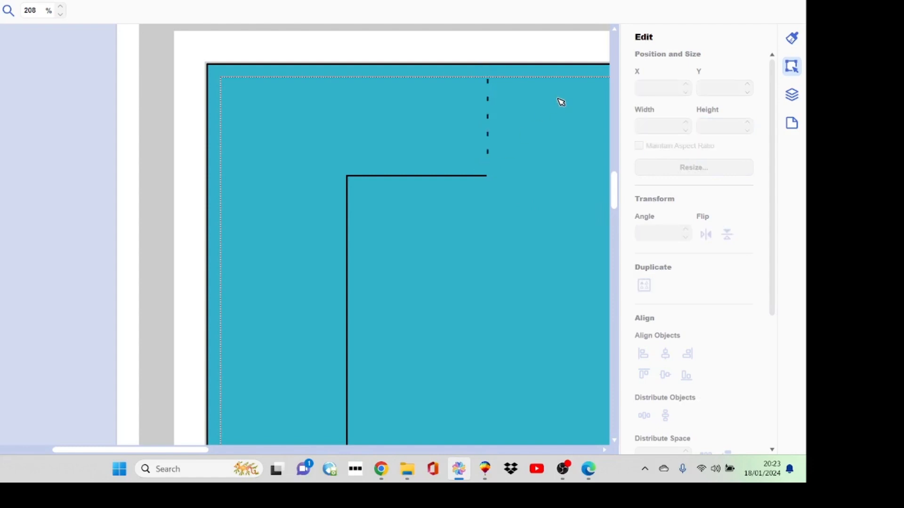
{"action": "left_click", "coordinate": [487, 136]}
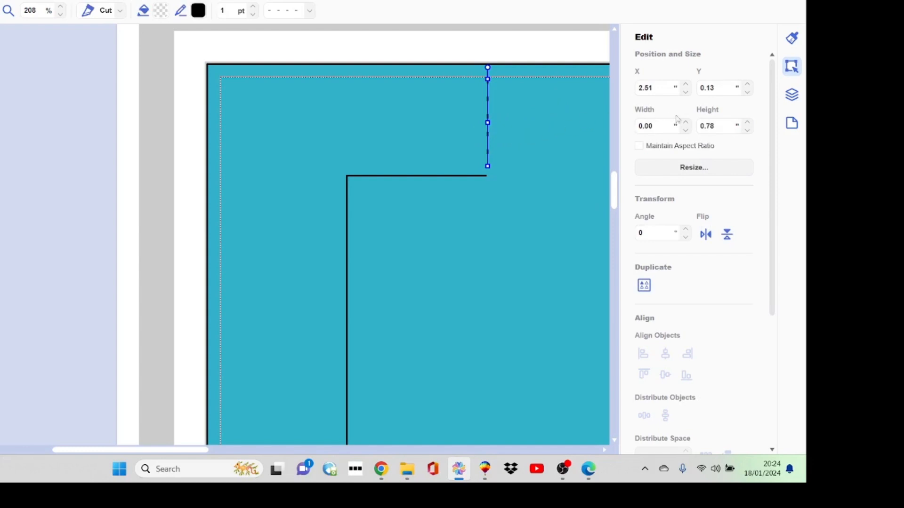
{"action": "double_click", "coordinate": [707, 125]}
{"action": "type", "text": "8"}
{"action": "key", "text": "Return"}
{"action": "left_click", "coordinate": [438, 115]}
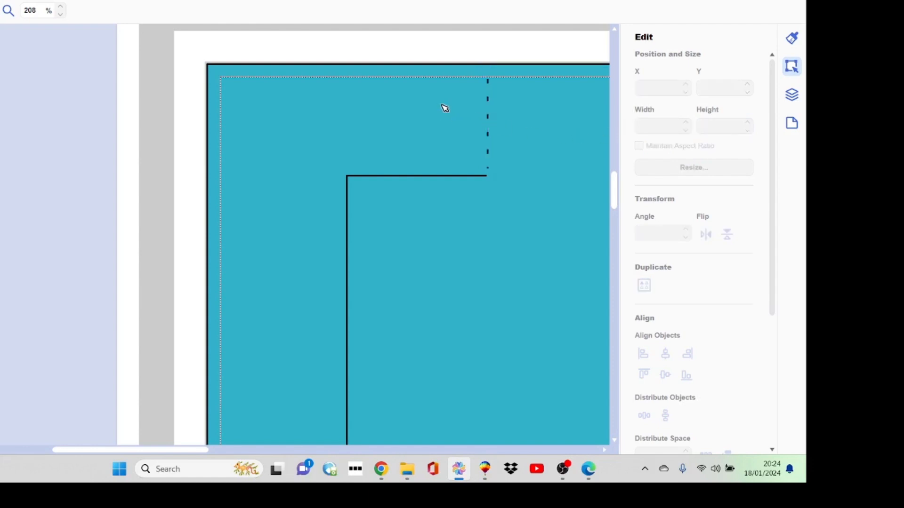
Step: Set the dashed line's X position to 2.50"
{"action": "left_click", "coordinate": [489, 100]}
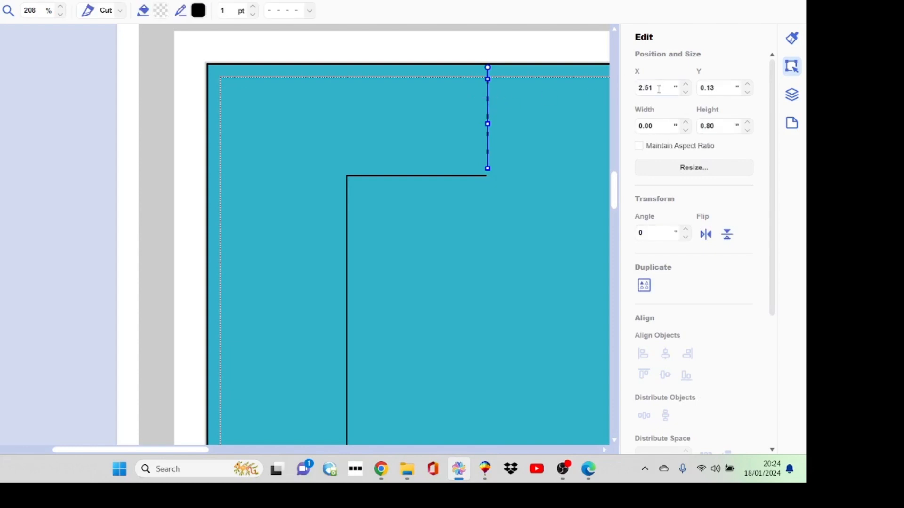
{"action": "key", "text": "BackSpace"}
{"action": "left_click", "coordinate": [457, 59]}
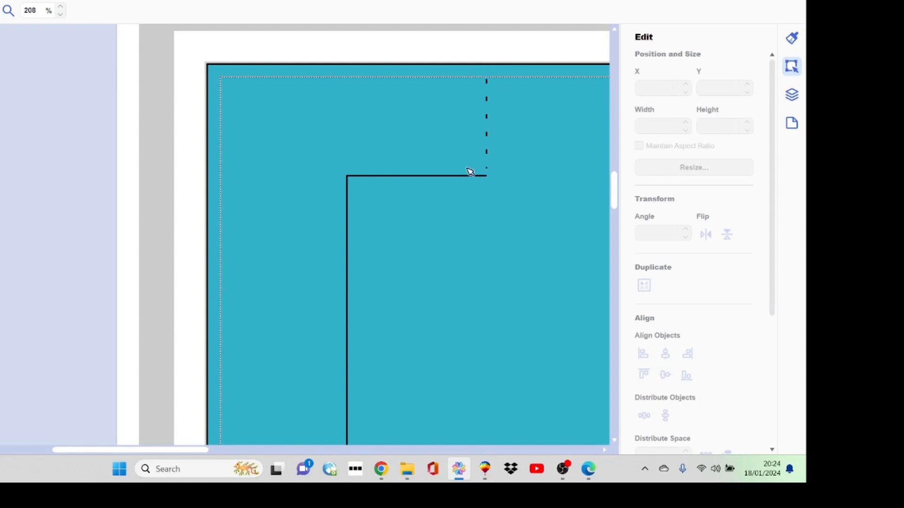
Step: Duplicate the dashed line and place the copy above the right shape's open upper end at X 3.75"
{"action": "left_click_drag", "start_coordinate": [475, 70], "coordinate": [496, 99]}
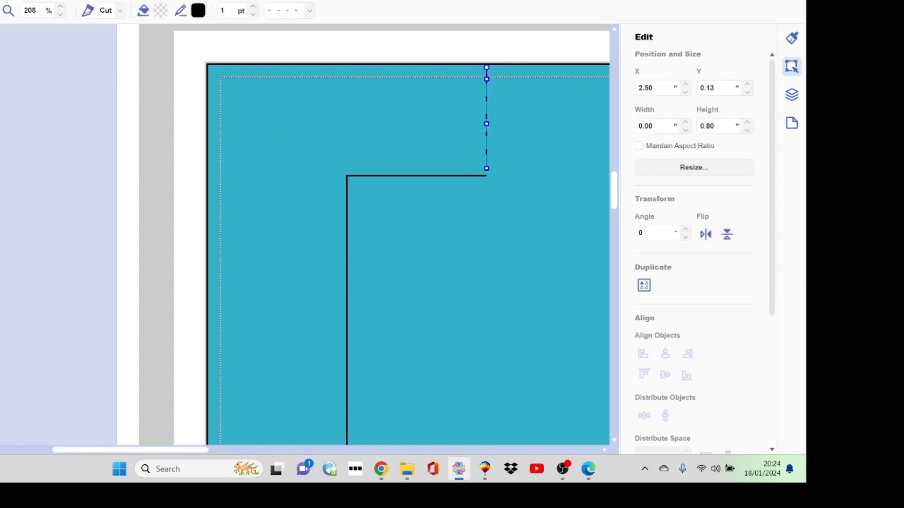
{"action": "left_click", "coordinate": [0, 0]}
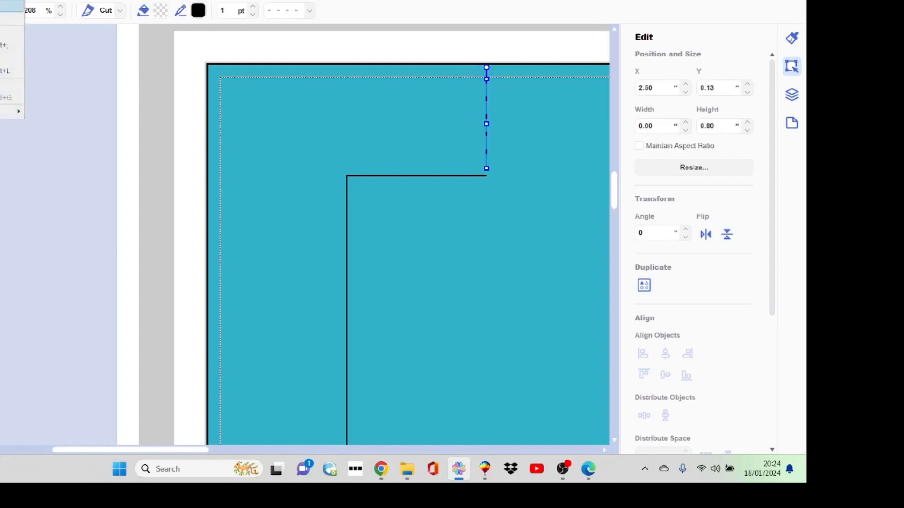
{"action": "left_click", "coordinate": [11, 4]}
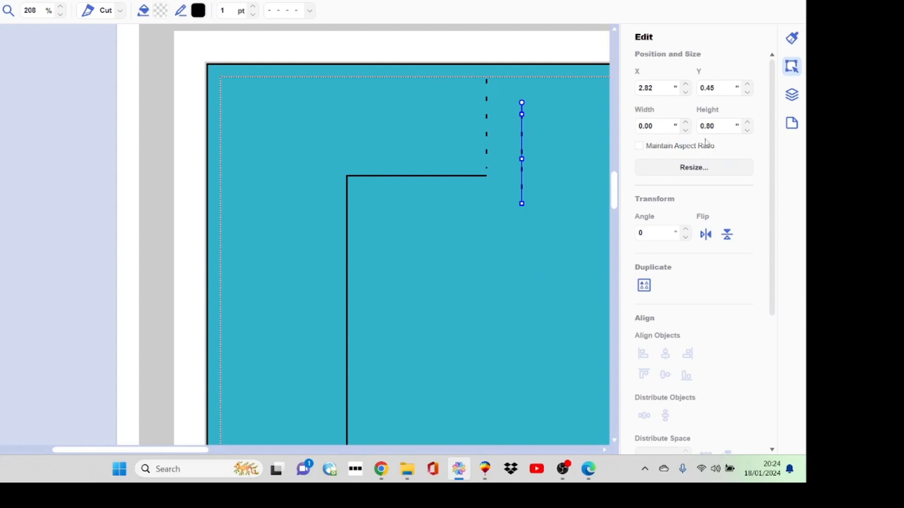
{"action": "left_click", "coordinate": [605, 451]}
{"action": "left_click", "coordinate": [604, 451]}
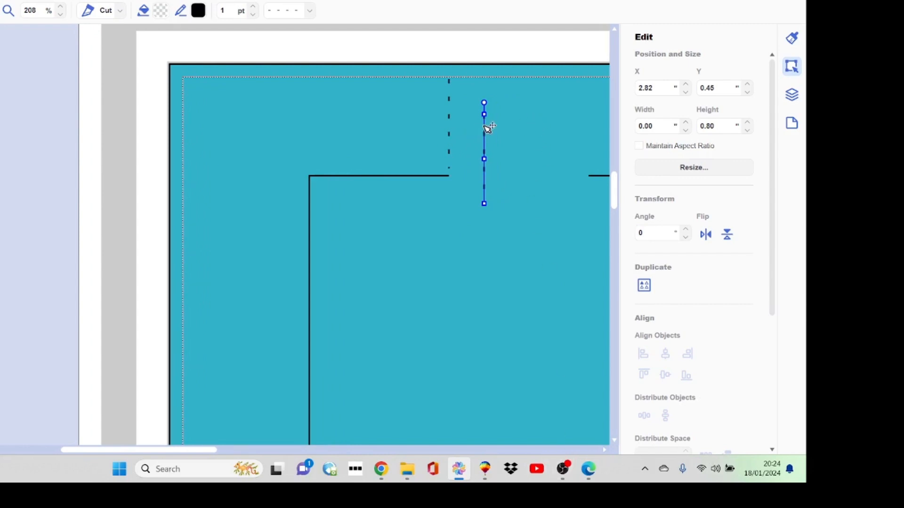
{"action": "left_click_drag", "start_coordinate": [489, 127], "coordinate": [593, 97]}
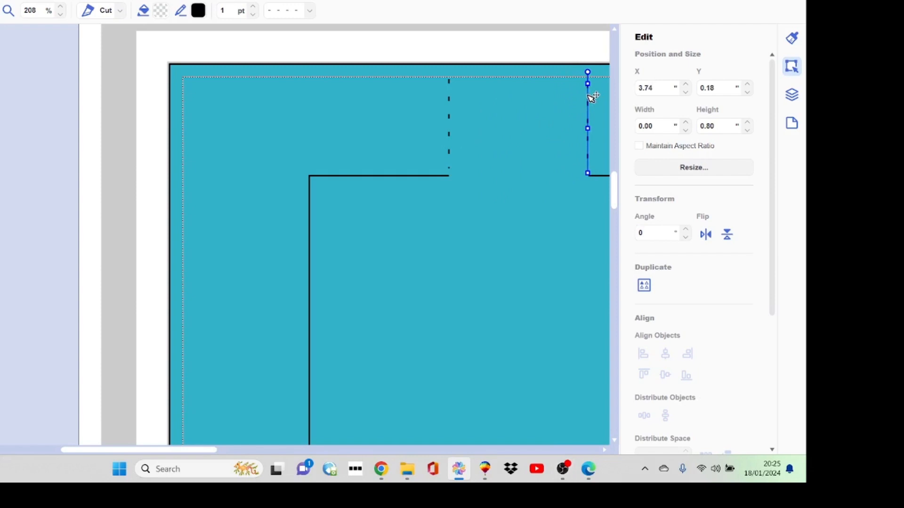
{"action": "left_click", "coordinate": [662, 88]}
{"action": "key", "text": "BackSpace"}
{"action": "type", "text": "5"}
{"action": "left_click", "coordinate": [488, 154]}
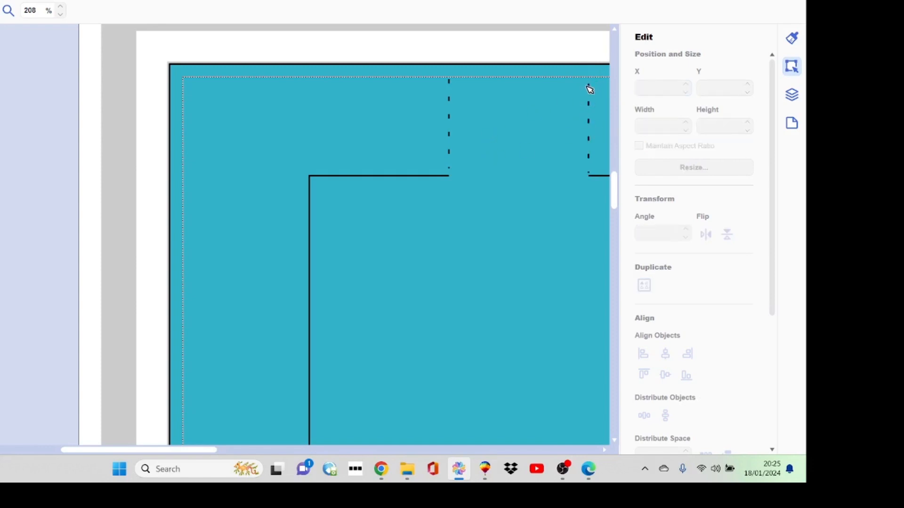
Step: Nudge the right dashed line upward to leave a gap above the right three-sided shape
{"action": "left_click", "coordinate": [589, 99]}
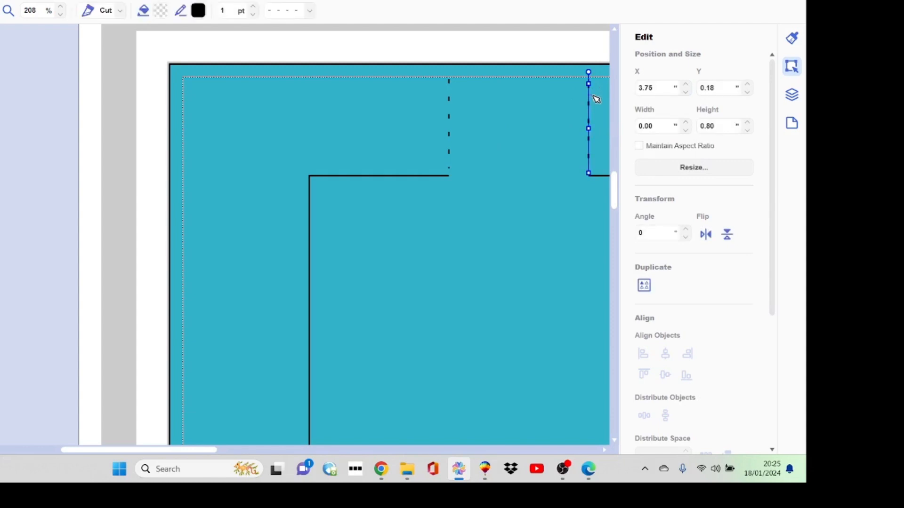
{"action": "key", "text": "Up"}
{"action": "key", "text": "Up"}
{"action": "key", "text": "Up"}
{"action": "key", "text": "Up"}
{"action": "key", "text": "Up"}
{"action": "key", "text": "Up"}
{"action": "key", "text": "Up"}
{"action": "left_click", "coordinate": [469, 121]}
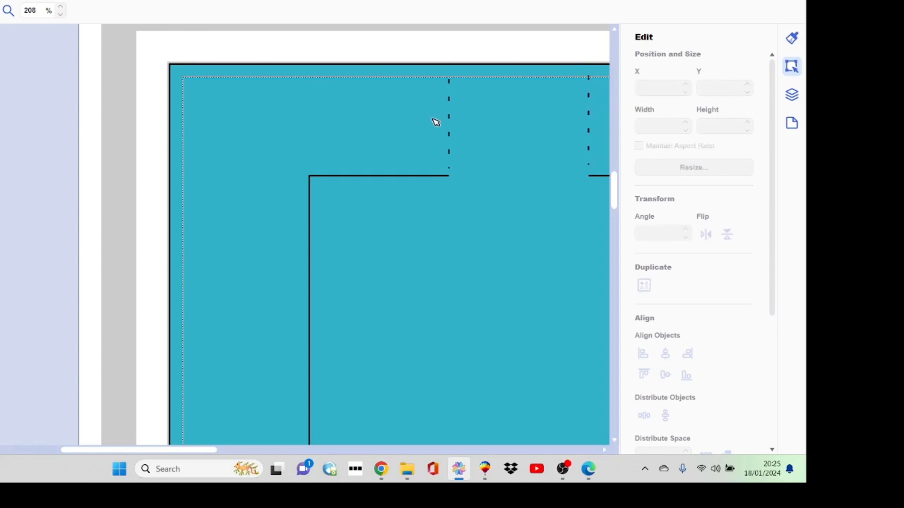
Step: Set the left dashed line's Y position to 0.10" to level it with the right one
{"action": "left_click", "coordinate": [450, 101]}
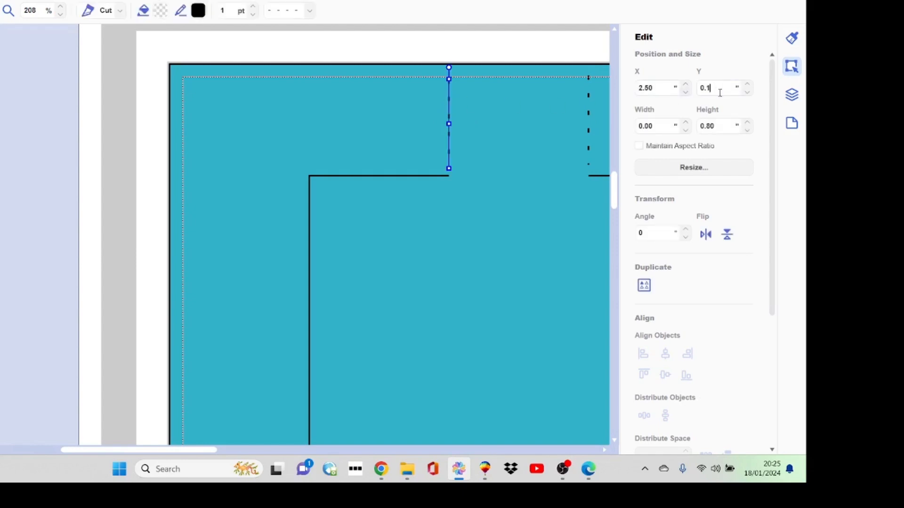
{"action": "type", "text": "0"}
{"action": "key", "text": "Return"}
{"action": "left_click", "coordinate": [515, 267]}
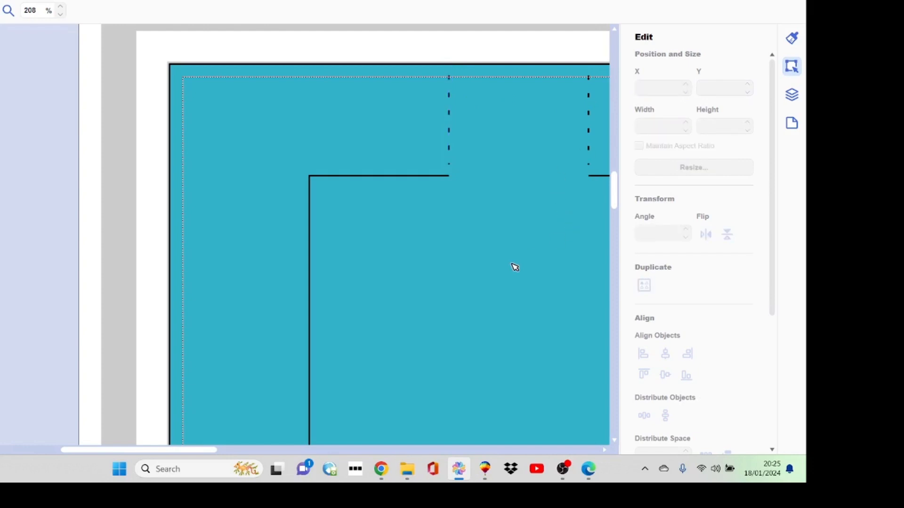
Step: Group the two dashed lines near the rectangle's top edge
{"action": "left_click", "coordinate": [605, 450]}
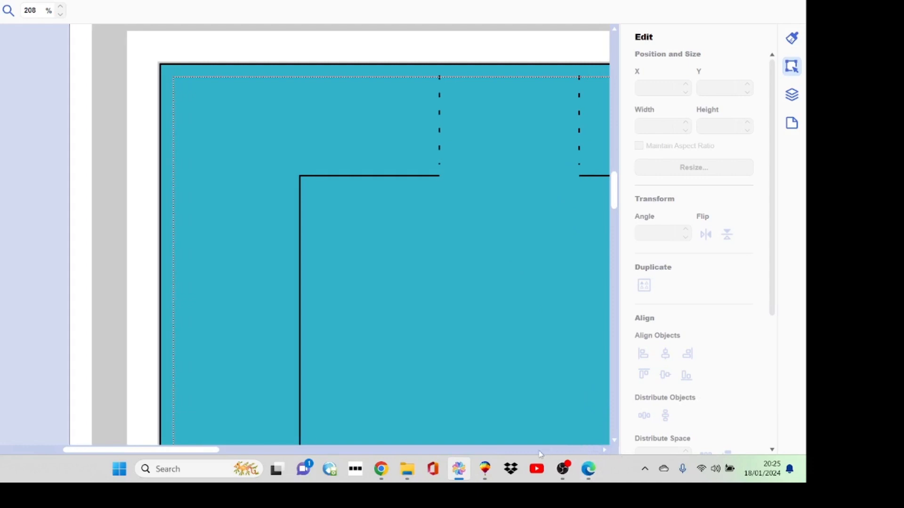
{"action": "left_click", "coordinate": [605, 451]}
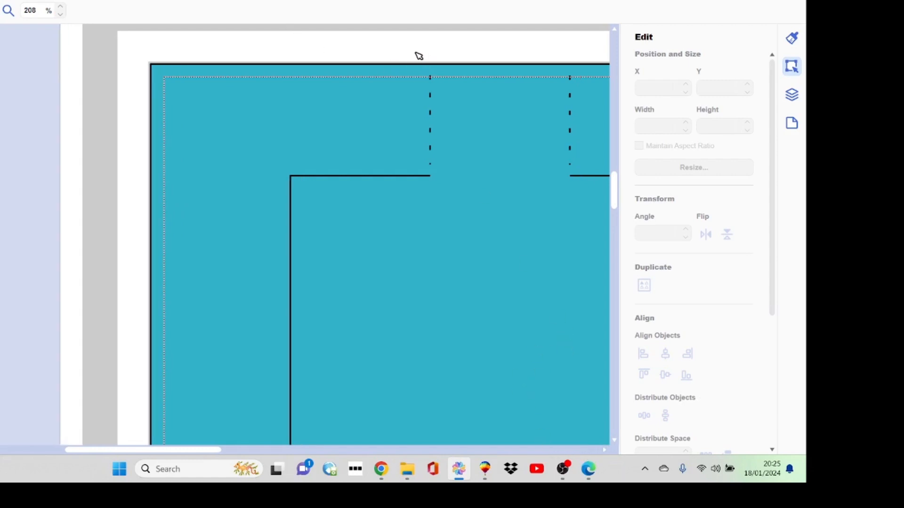
{"action": "left_click_drag", "start_coordinate": [419, 56], "coordinate": [591, 125]}
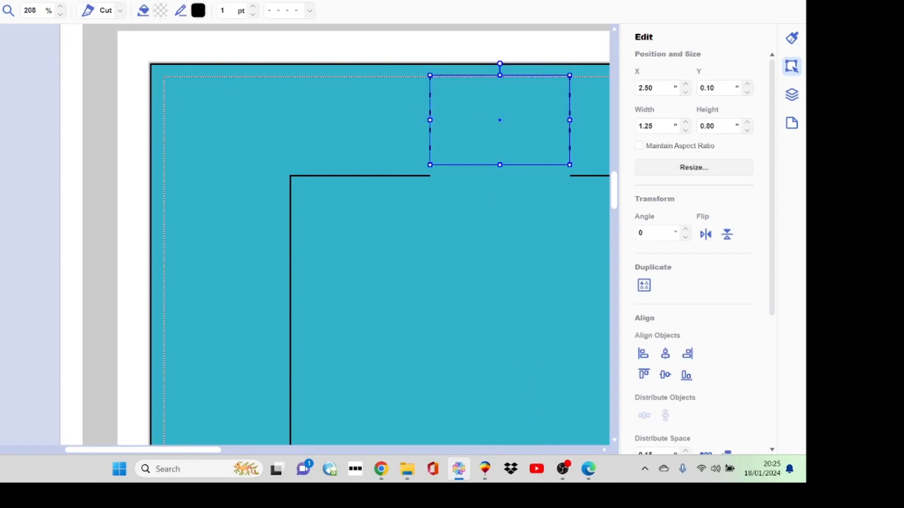
{"action": "left_click", "coordinate": [0, 0]}
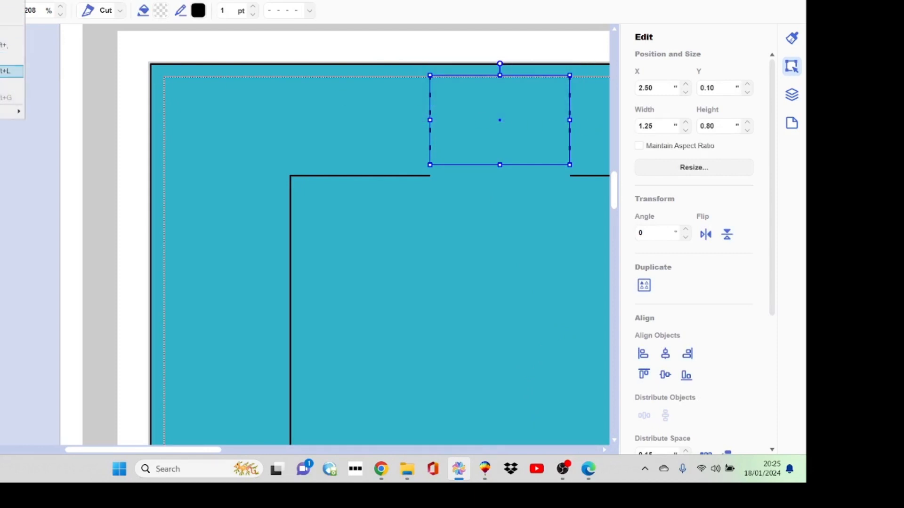
{"action": "key", "text": "Return"}
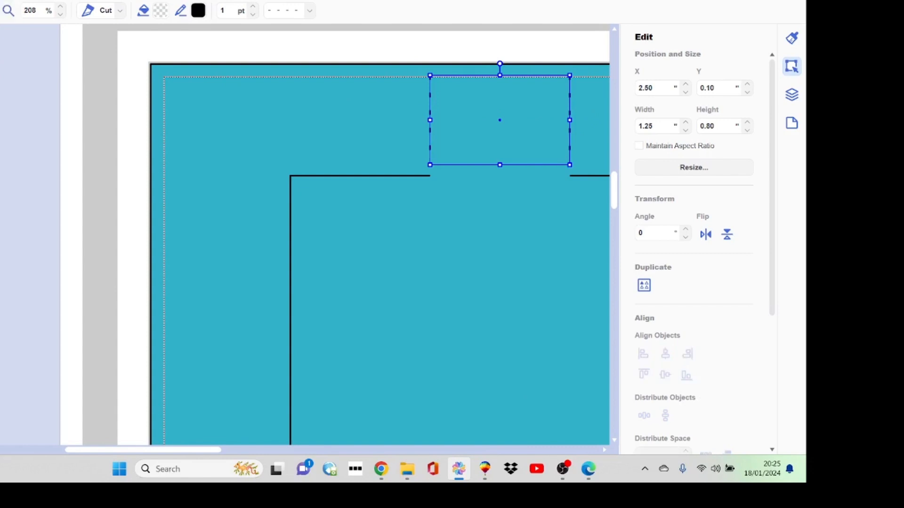
Step: Duplicate the dashed-line group and move the copy below the shapes' open lower ends, at about X 2.41" and Y 5.00"
{"action": "left_click", "coordinate": [0, 0]}
{"action": "left_click", "coordinate": [0, 7]}
{"action": "left_click", "coordinate": [0, 0]}
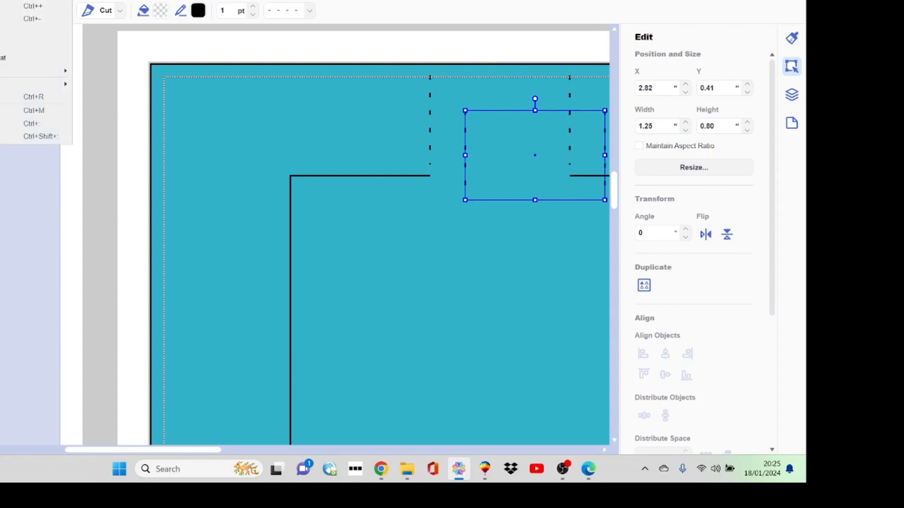
{"action": "left_click", "coordinate": [0, 31]}
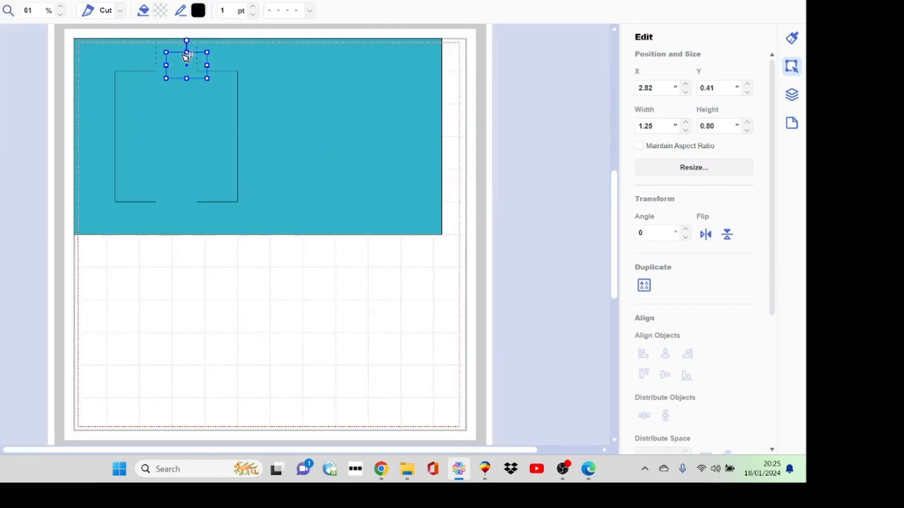
{"action": "left_click_drag", "start_coordinate": [186, 56], "coordinate": [174, 205]}
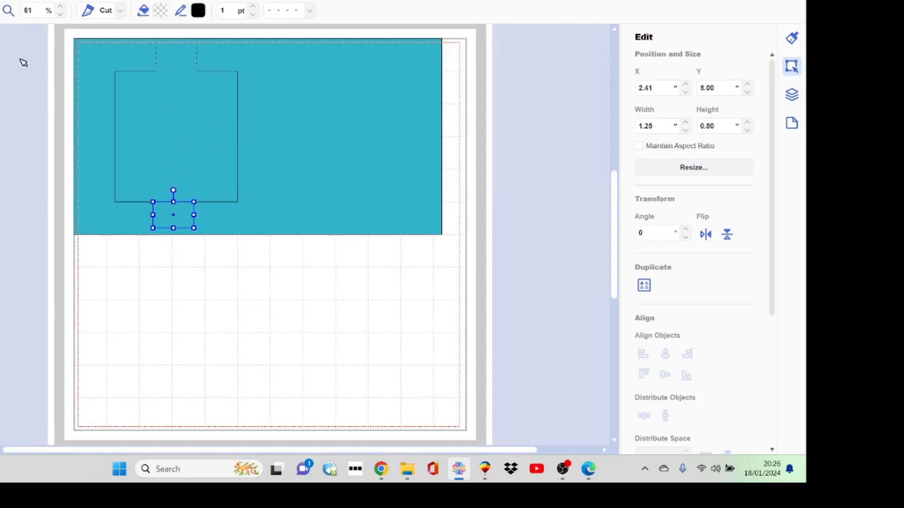
Step: Set the lower dashed-line group's X position to 2.50" to line it up with the shapes' open lower ends
{"action": "left_click", "coordinate": [8, 10]}
{"action": "left_click_drag", "start_coordinate": [139, 190], "coordinate": [255, 241]}
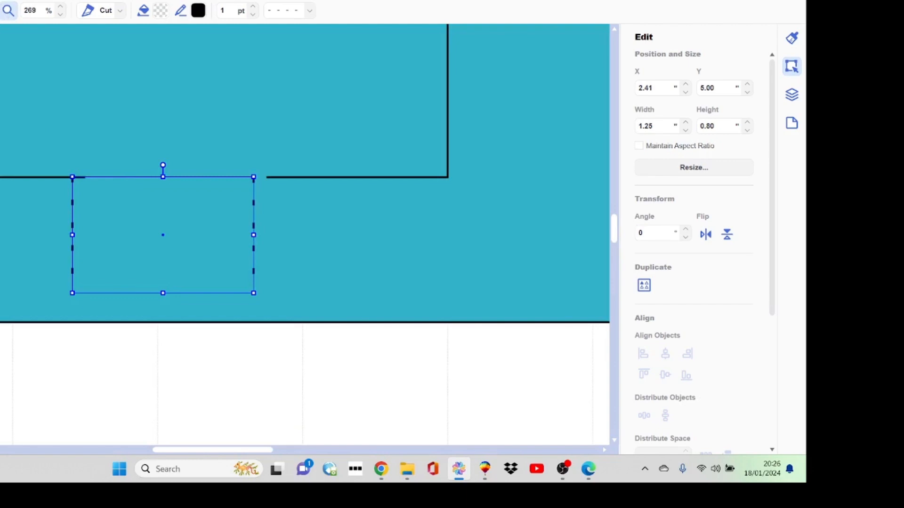
{"action": "key", "text": "Escape"}
{"action": "left_click_drag", "start_coordinate": [654, 94], "coordinate": [636, 92]}
{"action": "type", "text": "2"}
{"action": "left_click", "coordinate": [225, 380]}
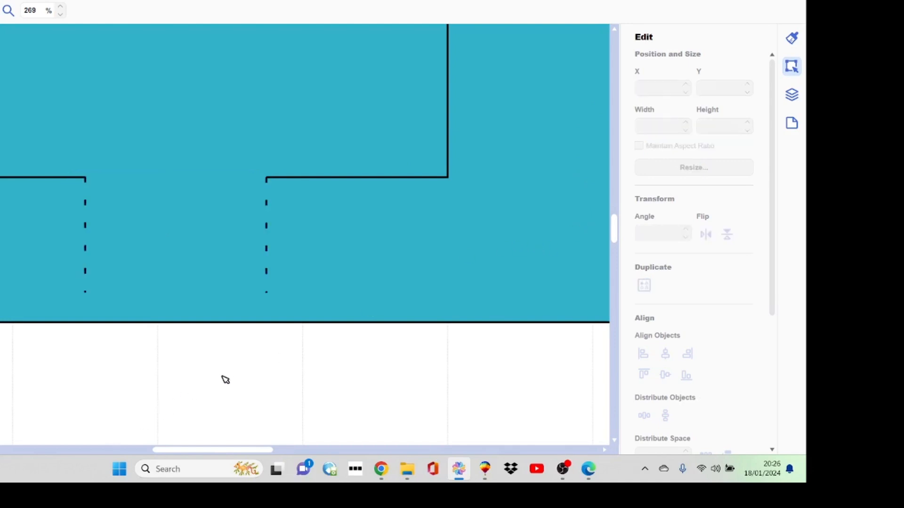
Step: Nudge the lower dashed-line group down to Y 5.11", leaving gaps from the shapes and the rectangle's bottom edge
{"action": "left_click", "coordinate": [270, 236]}
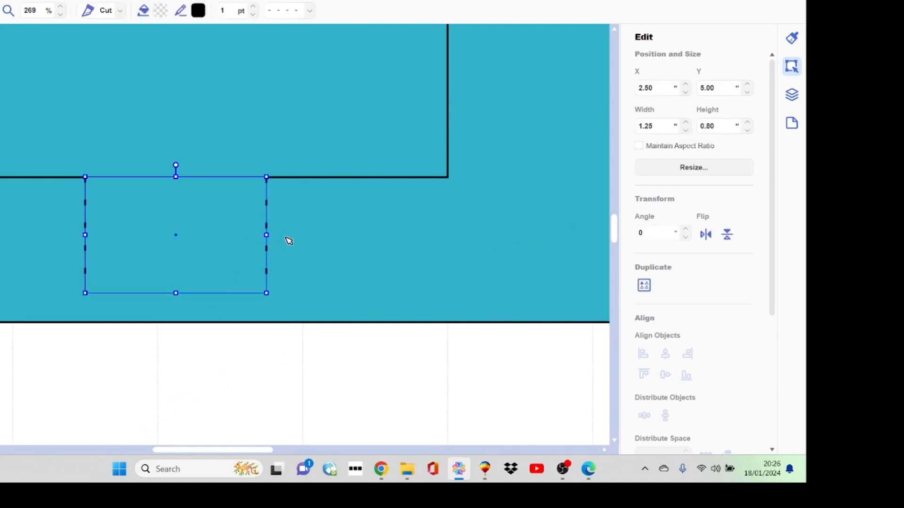
{"action": "left_click", "coordinate": [287, 238]}
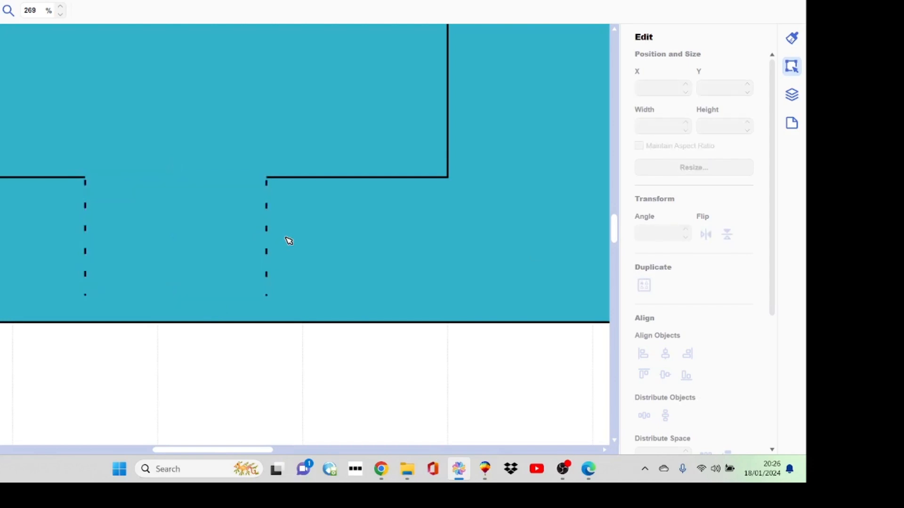
{"action": "left_click_drag", "start_coordinate": [61, 317], "coordinate": [275, 264]}
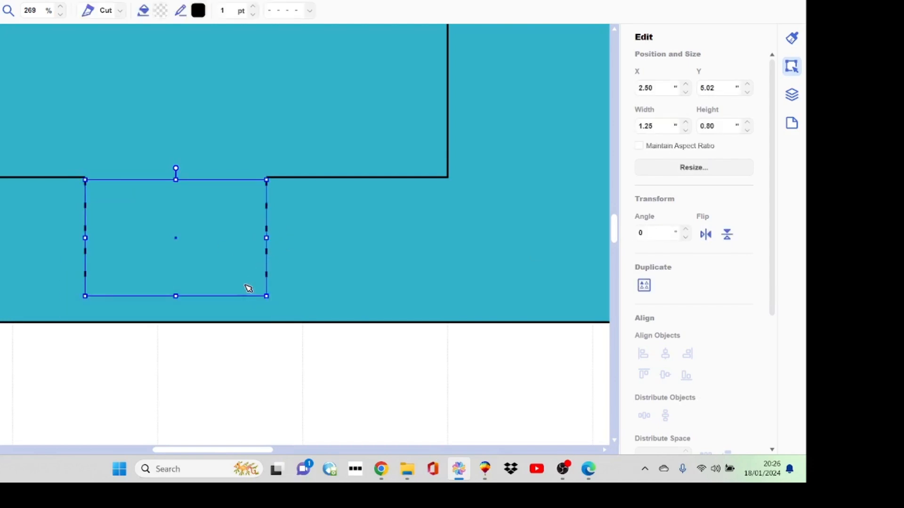
{"action": "key", "text": "Down"}
{"action": "key", "text": "Down"}
{"action": "key", "text": "Down"}
{"action": "key", "text": "Down"}
{"action": "key", "text": "Down"}
{"action": "key", "text": "Down"}
{"action": "key", "text": "Down"}
{"action": "key", "text": "Down"}
{"action": "key", "text": "Down"}
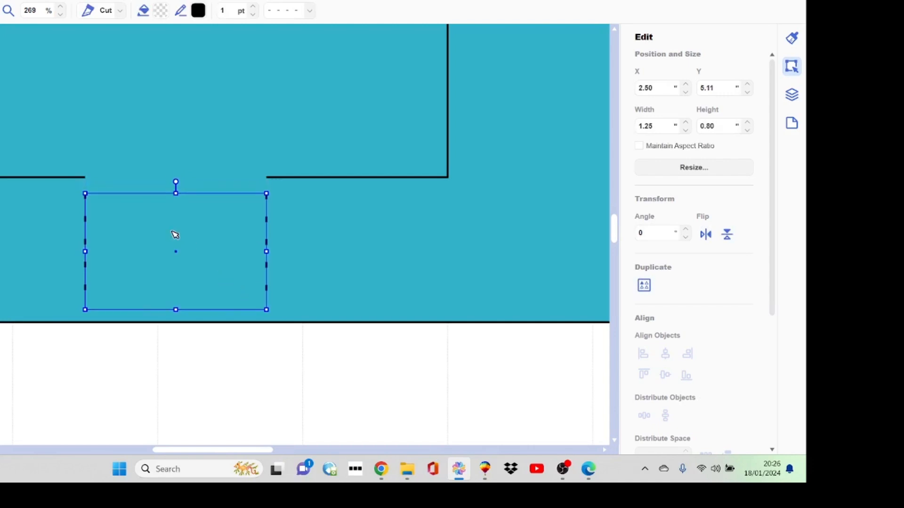
Step: Ungroup the two dashed lines below the shapes' open lower ends and select the right one on its own
{"action": "left_click", "coordinate": [242, 372]}
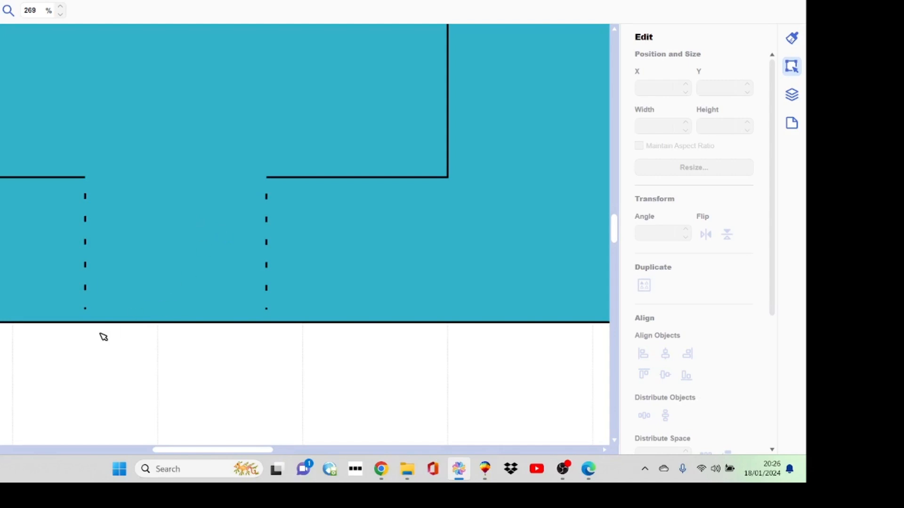
{"action": "left_click_drag", "start_coordinate": [99, 333], "coordinate": [326, 295]}
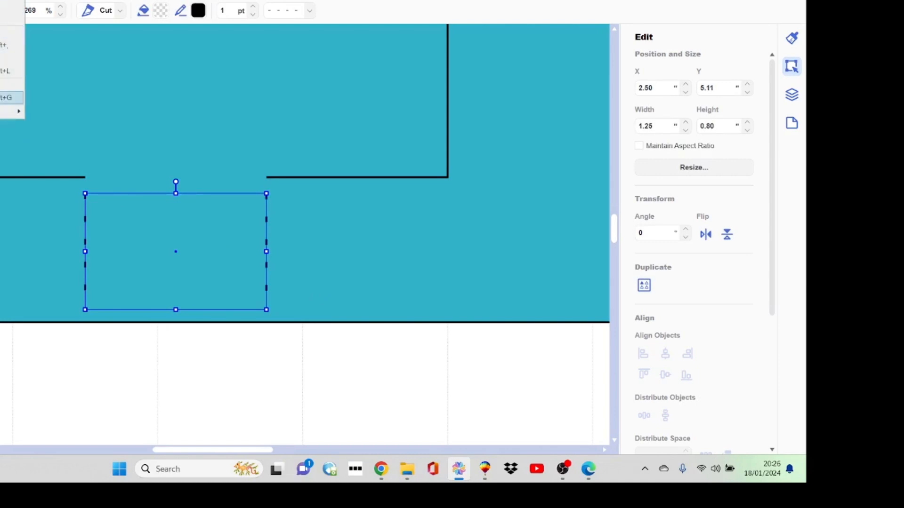
{"action": "left_click", "coordinate": [3, 97]}
{"action": "left_click", "coordinate": [278, 416]}
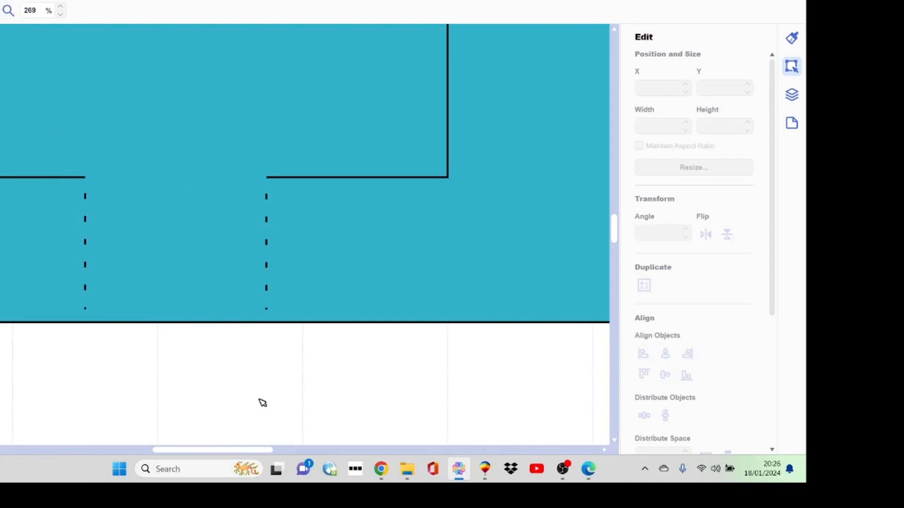
{"action": "left_click_drag", "start_coordinate": [259, 399], "coordinate": [282, 261]}
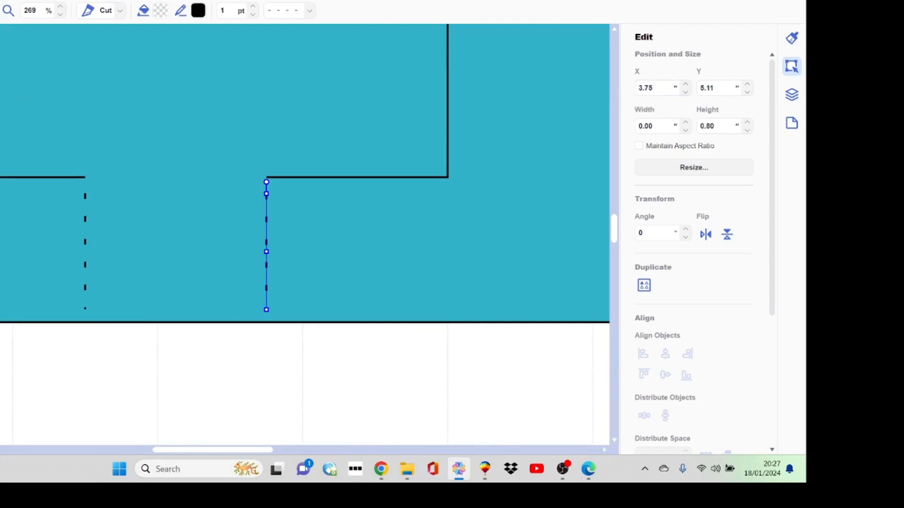
Step: Group both three-sided shapes together with all the dashed fold lines above and below them
{"action": "left_click", "coordinate": [0, 0]}
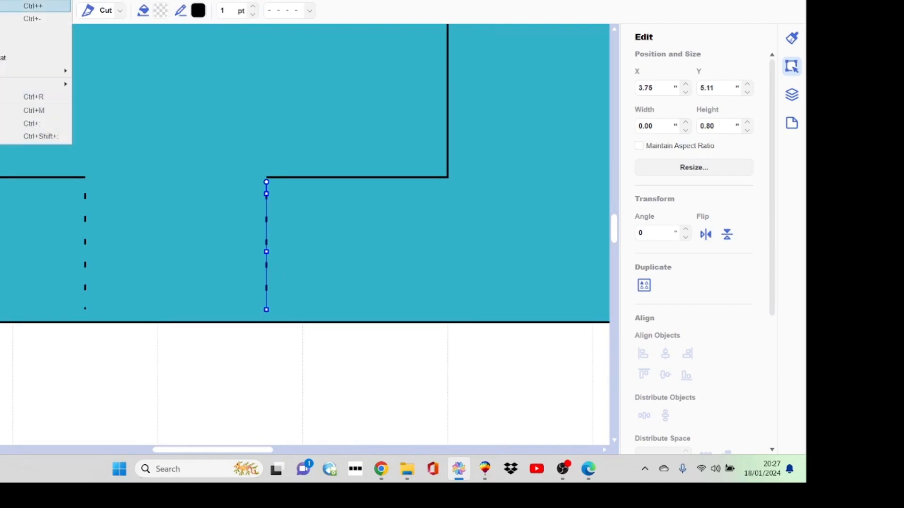
{"action": "left_click", "coordinate": [35, 31]}
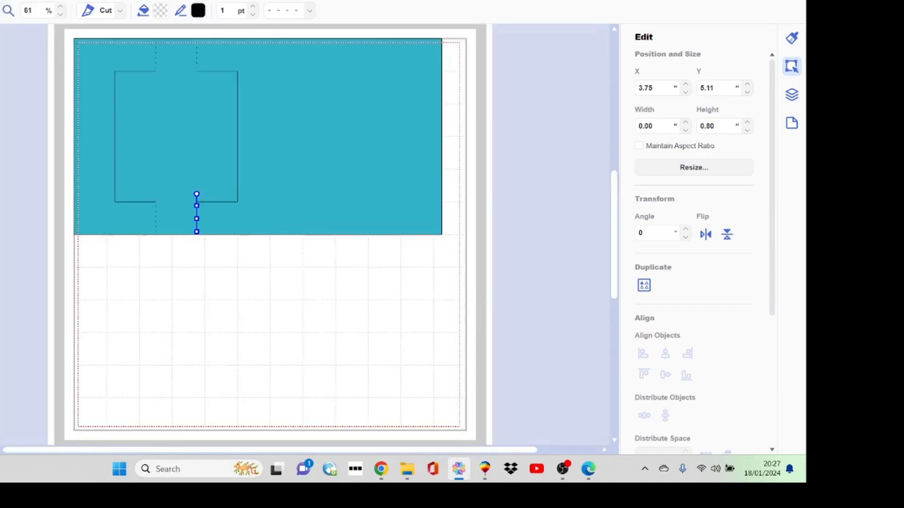
{"action": "key", "text": "Escape"}
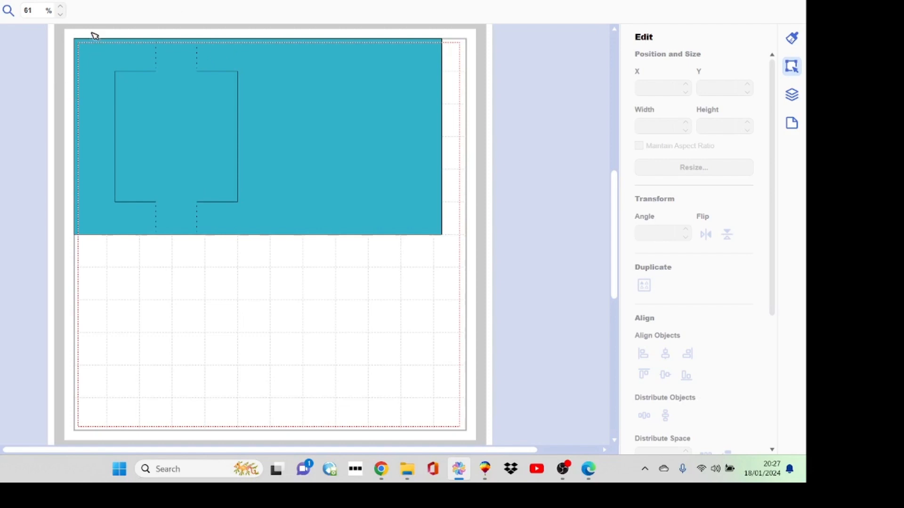
{"action": "left_click_drag", "start_coordinate": [95, 34], "coordinate": [274, 262]}
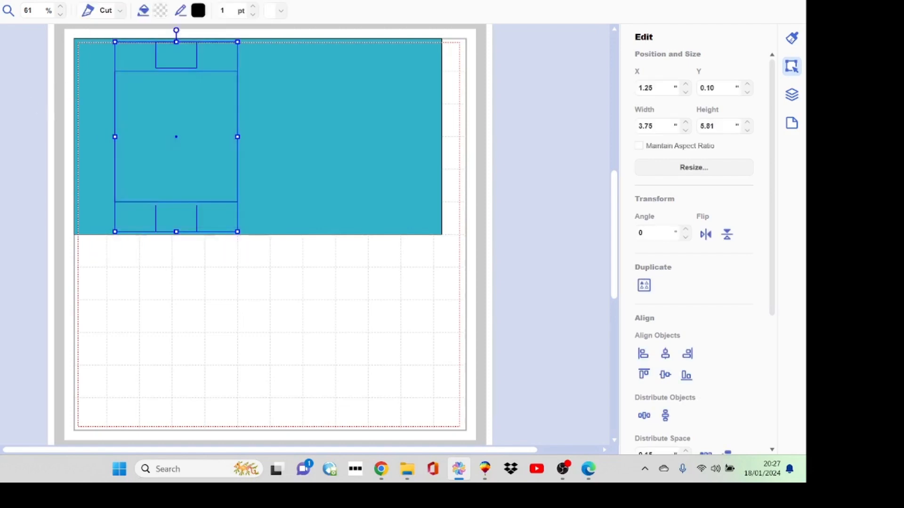
{"action": "left_click", "coordinate": [0, 0]}
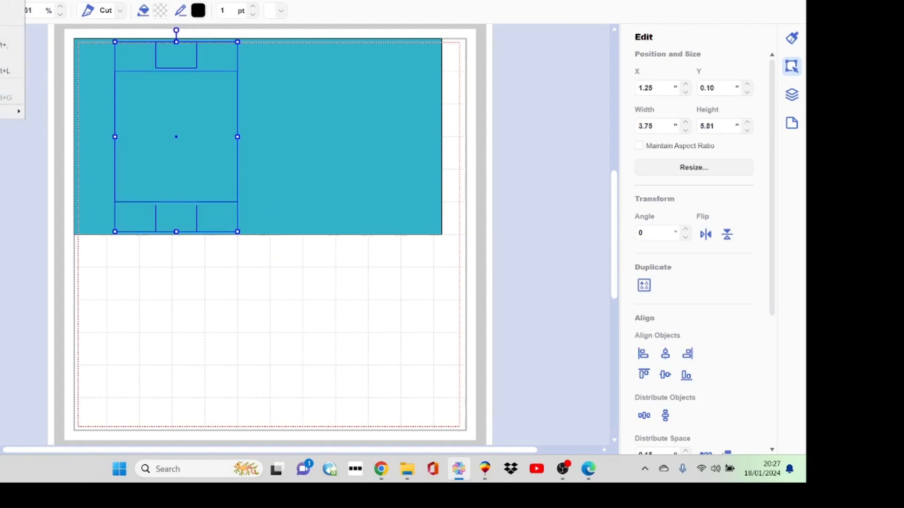
{"action": "left_click", "coordinate": [6, 85]}
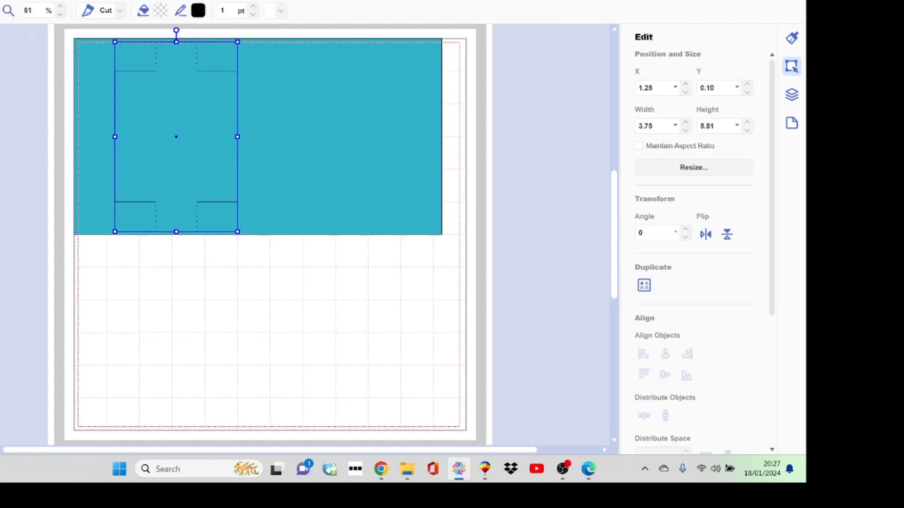
Step: Duplicate the grouped cut-out panel with its dashed fold lines
{"action": "left_click", "coordinate": [0, 0]}
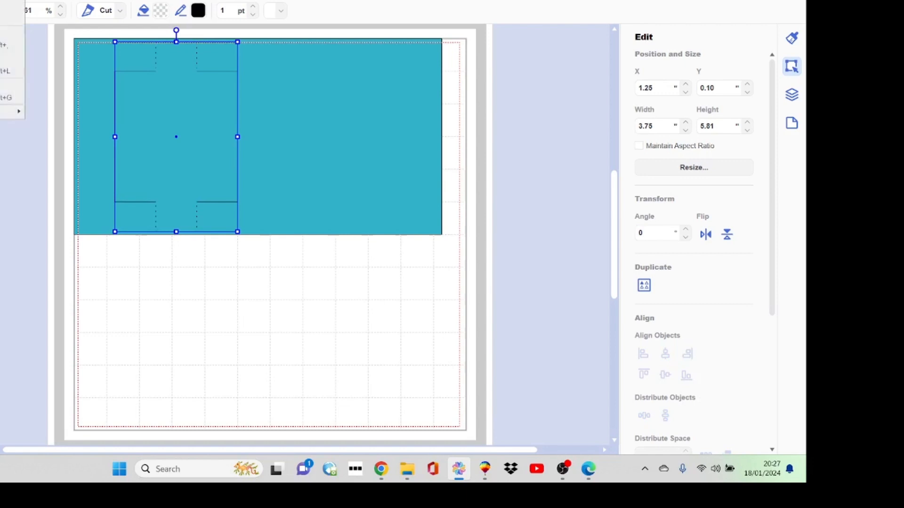
{"action": "left_click", "coordinate": [5, 6]}
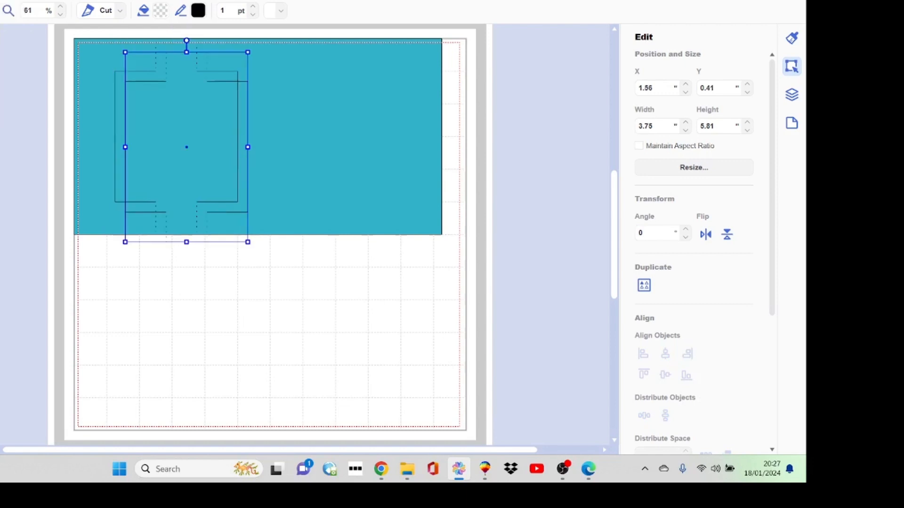
{"action": "left_click_drag", "start_coordinate": [185, 105], "coordinate": [279, 75]}
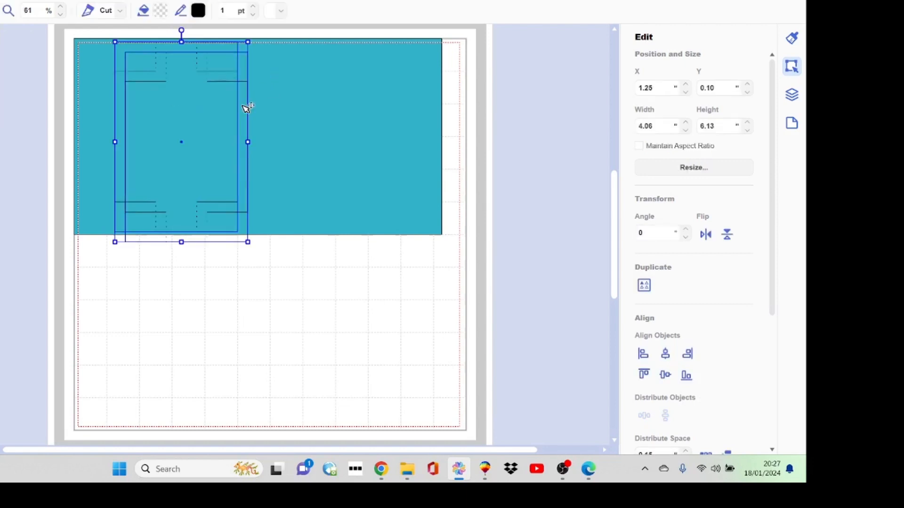
{"action": "left_click_drag", "start_coordinate": [246, 108], "coordinate": [277, 105]}
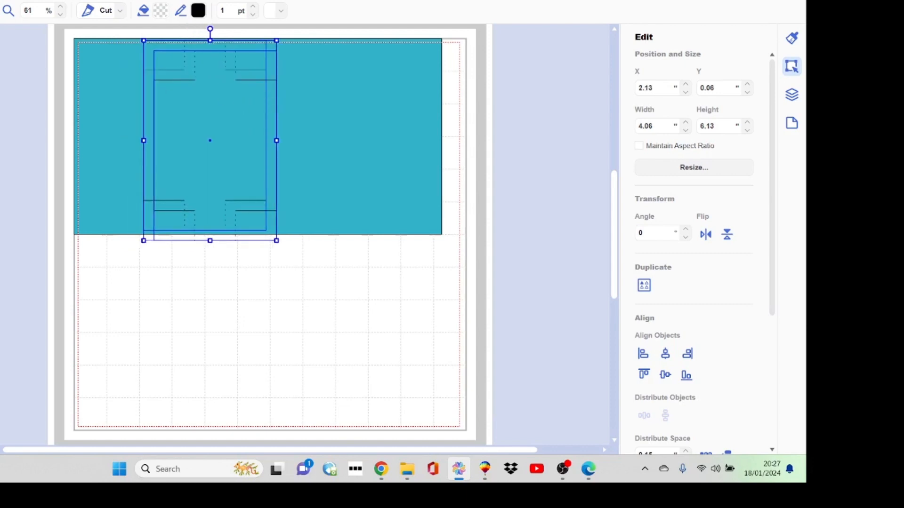
{"action": "key", "text": "ctrl+z"}
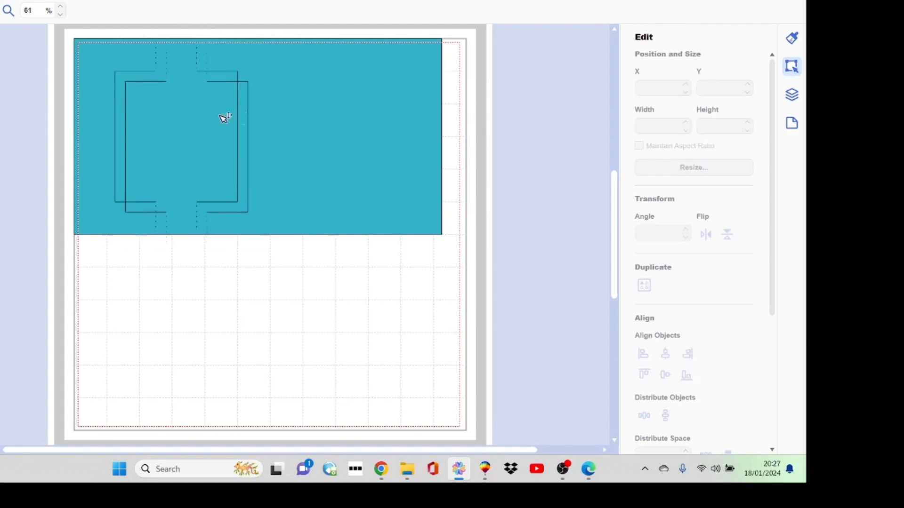
Step: Move the copied panel group alone onto the right half of the teal rectangle, at about X 6.23" and Y 0.10"
{"action": "left_click", "coordinate": [246, 94]}
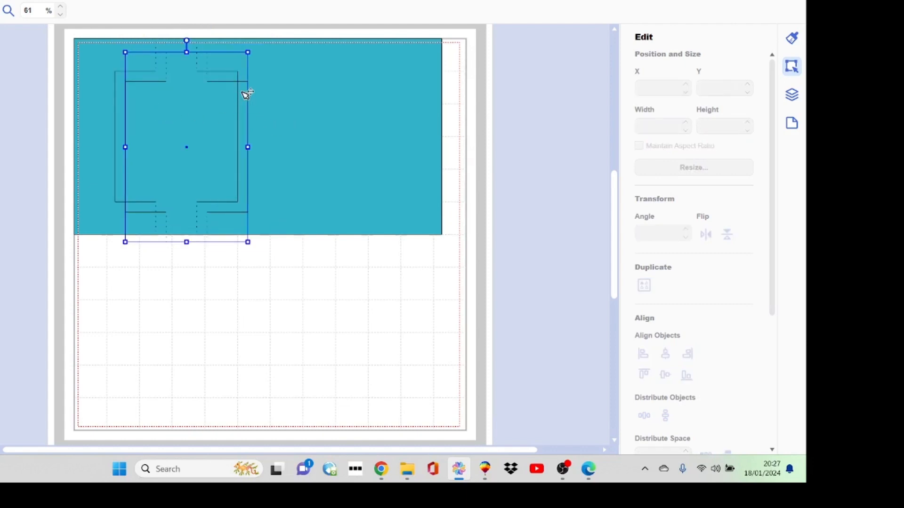
{"action": "left_click_drag", "start_coordinate": [247, 94], "coordinate": [406, 83]}
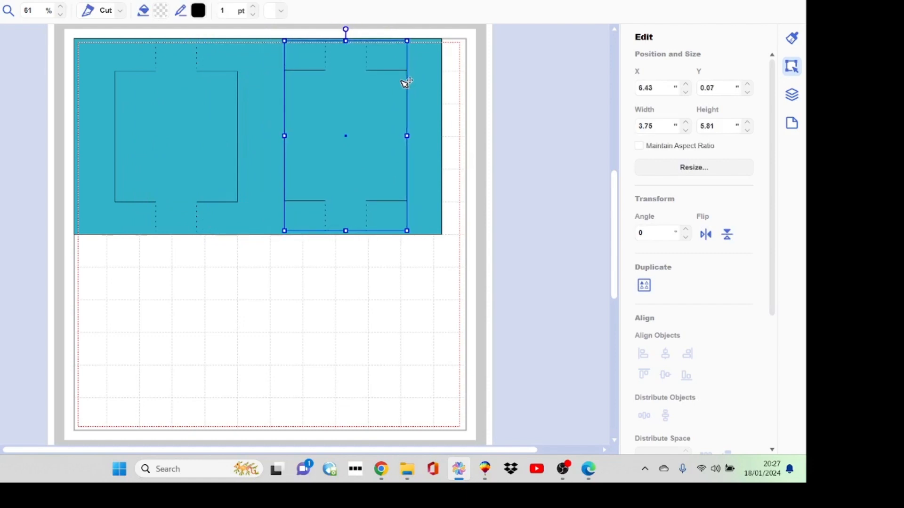
{"action": "left_click_drag", "start_coordinate": [405, 83], "coordinate": [412, 83]}
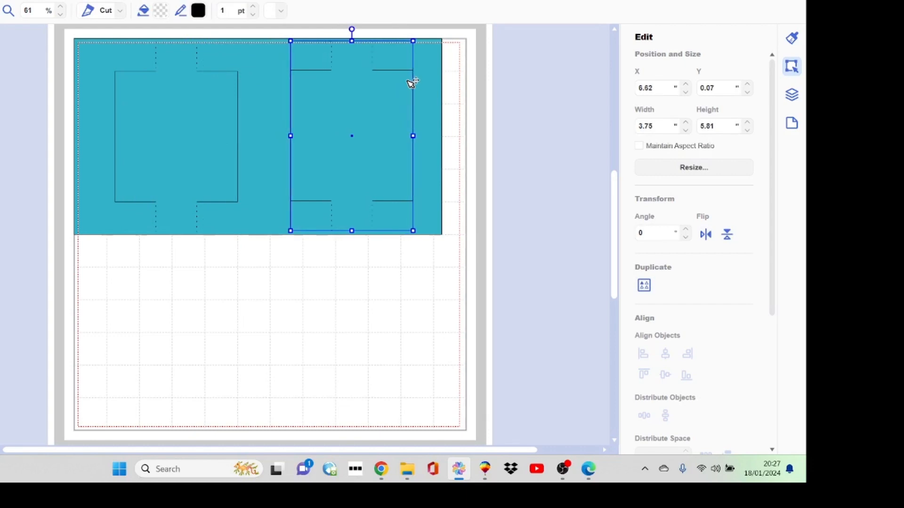
{"action": "left_click_drag", "start_coordinate": [407, 81], "coordinate": [399, 84]}
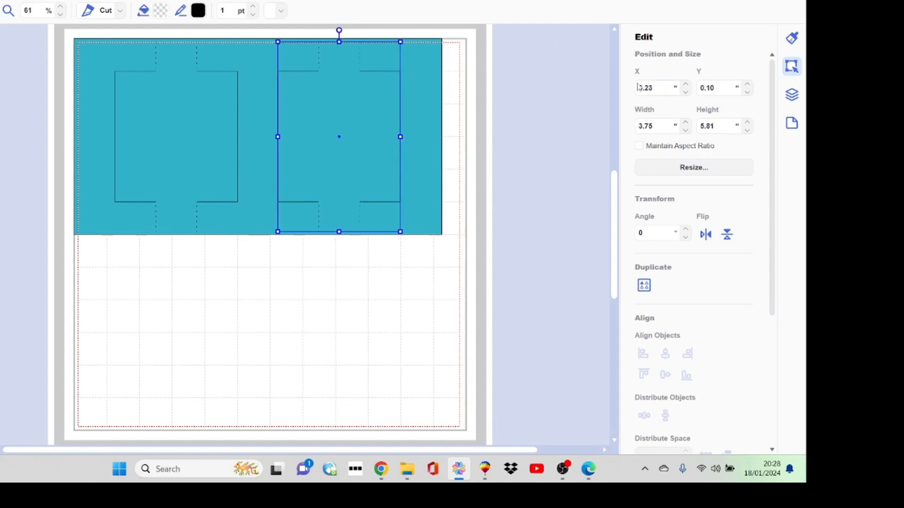
Step: Set the copied panel group's X position to 6.25", so that its side margin mirrors the original group's
{"action": "left_click", "coordinate": [671, 92]}
{"action": "key", "text": "BackSpace"}
{"action": "type", "text": "3"}
{"action": "left_click", "coordinate": [300, 304]}
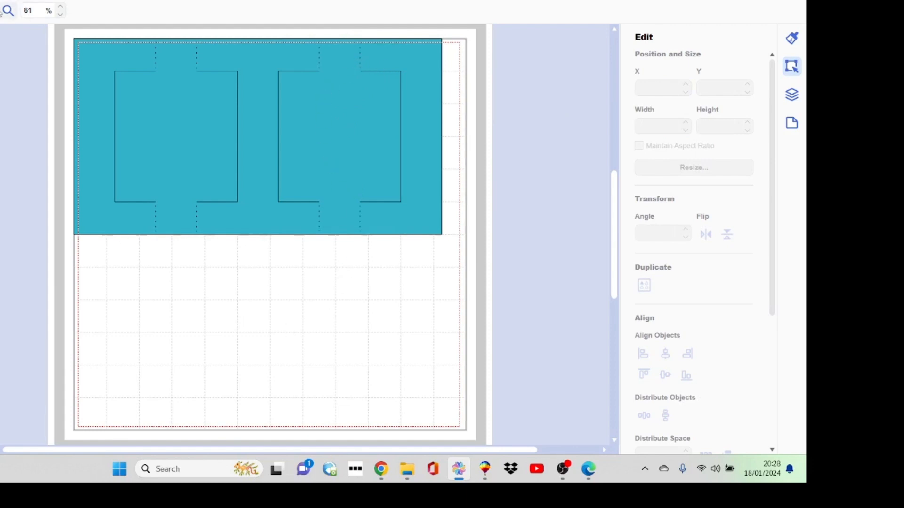
Step: Examine the copied panel's lower dashed lines and their gaps to the shapes and the rectangle's bottom edge
{"action": "left_click", "coordinate": [8, 10]}
{"action": "left_click_drag", "start_coordinate": [272, 199], "coordinate": [402, 271]}
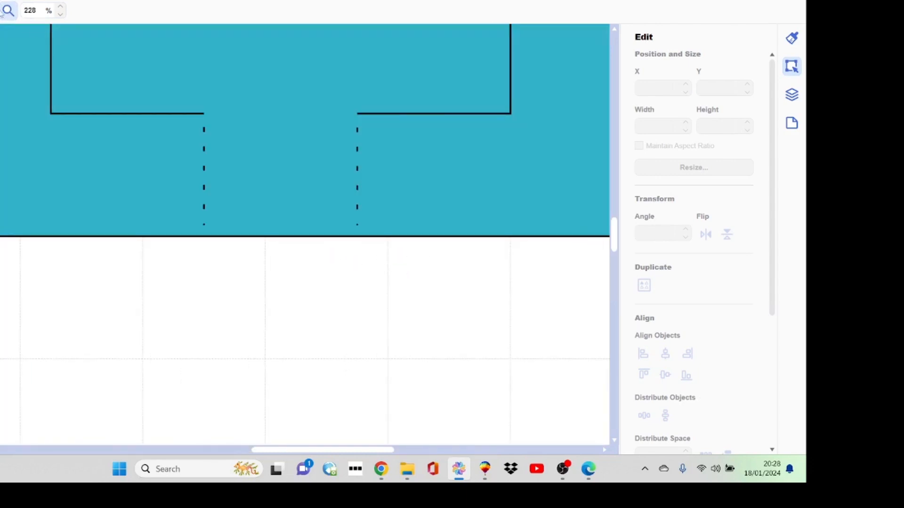
{"action": "left_click", "coordinate": [61, 19]}
{"action": "left_click", "coordinate": [62, 18]}
{"action": "left_click", "coordinate": [61, 19]}
{"action": "left_click", "coordinate": [62, 19]}
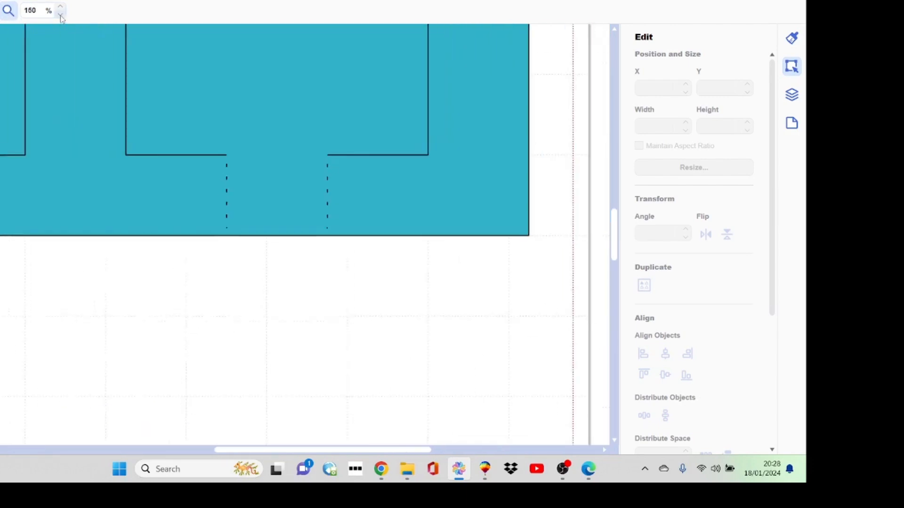
{"action": "left_click", "coordinate": [62, 19]}
{"action": "left_click", "coordinate": [62, 18]}
{"action": "left_click", "coordinate": [62, 18]}
{"action": "left_click", "coordinate": [61, 19]}
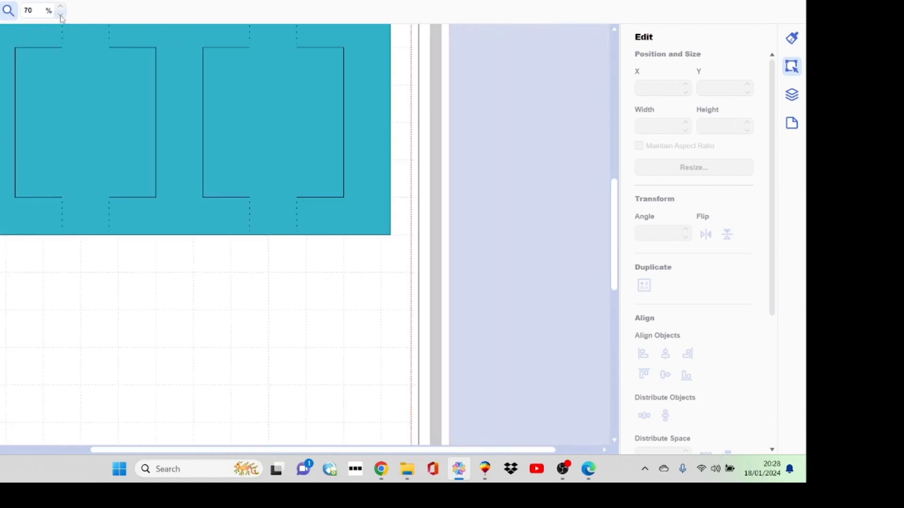
{"action": "left_click", "coordinate": [61, 17]}
{"action": "left_click", "coordinate": [60, 17]}
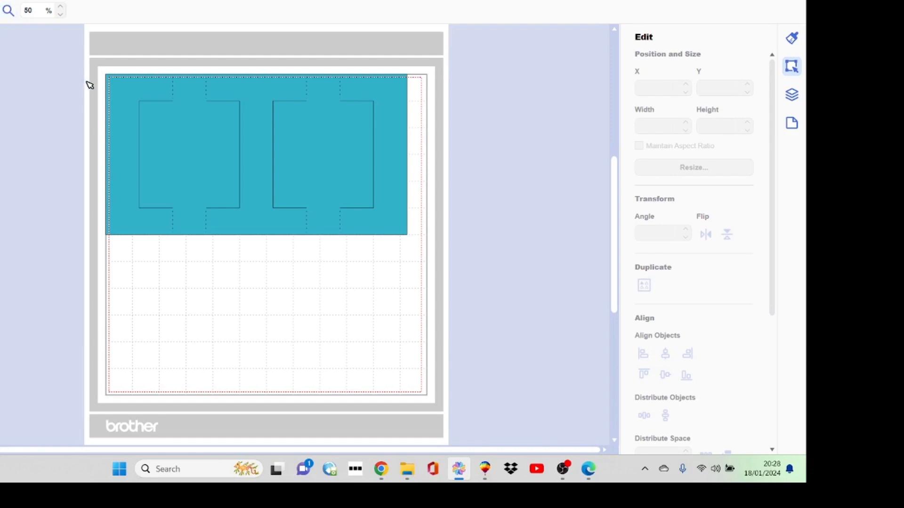
Step: Unlock the teal base rectangle's layer so that it can be selected along with the panel groups
{"action": "left_click_drag", "start_coordinate": [101, 66], "coordinate": [424, 259]}
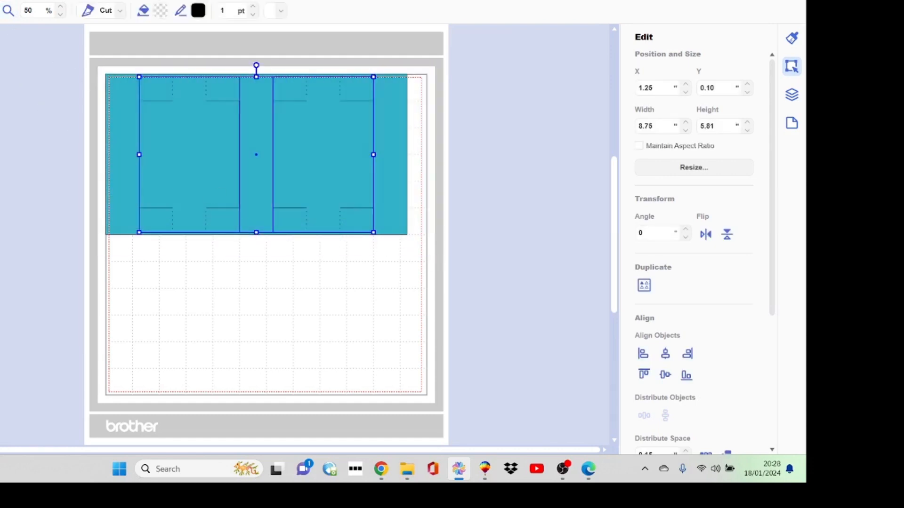
{"action": "left_click", "coordinate": [793, 95]}
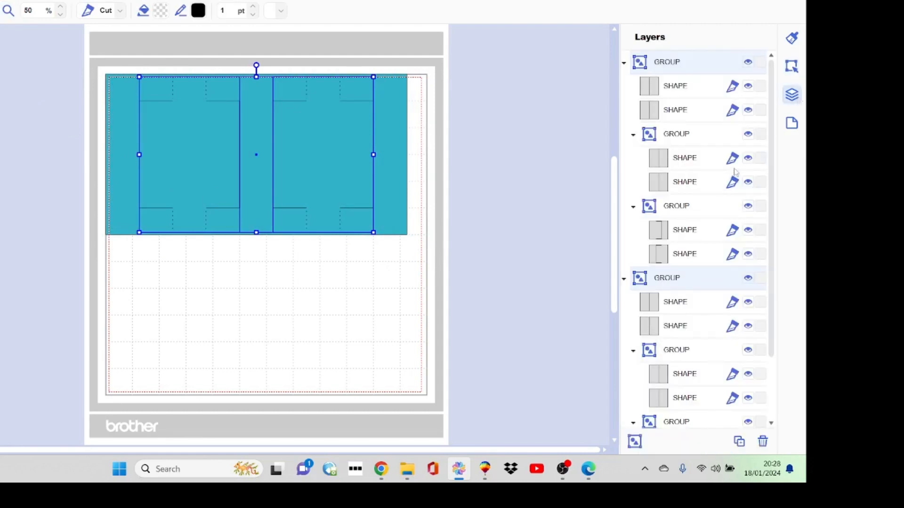
{"action": "scroll", "coordinate": [770, 168], "scroll_direction": "down", "scroll_amount": 2}
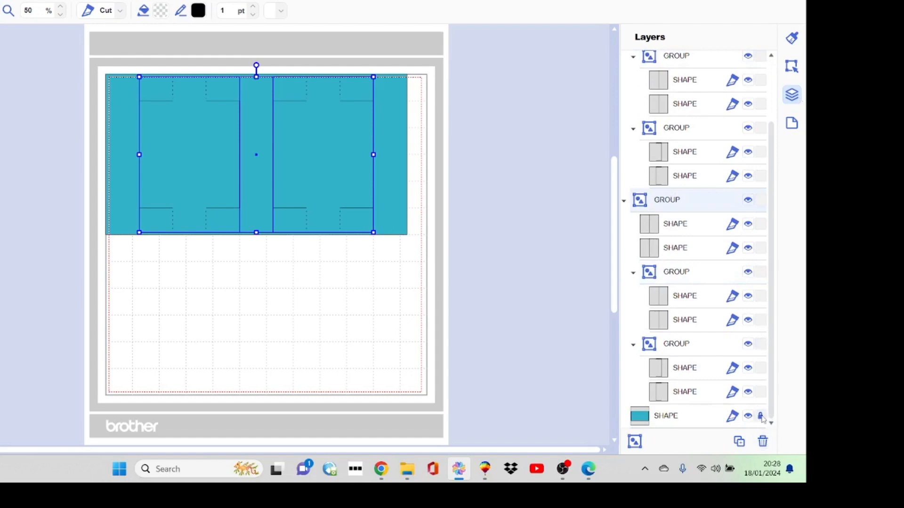
{"action": "left_click", "coordinate": [219, 281]}
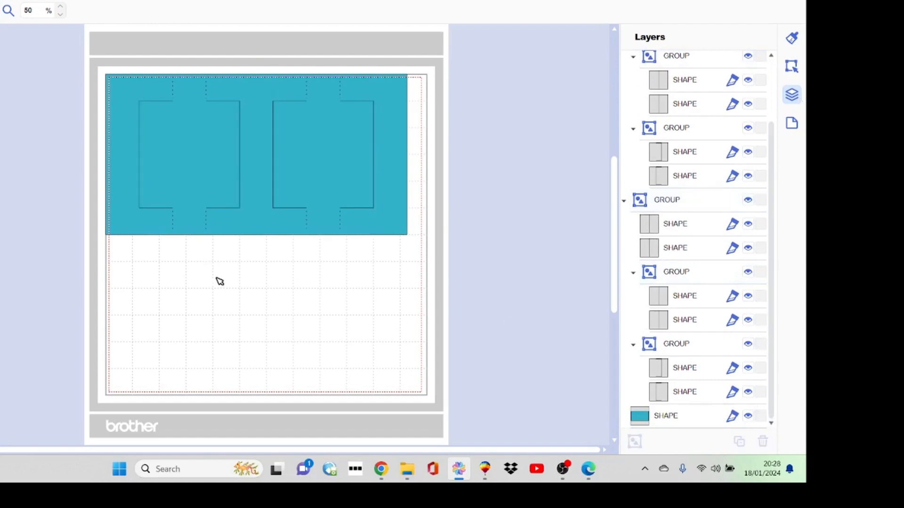
Step: Group the teal base rectangle with both cut-out panel groups
{"action": "left_click_drag", "start_coordinate": [93, 57], "coordinate": [448, 274]}
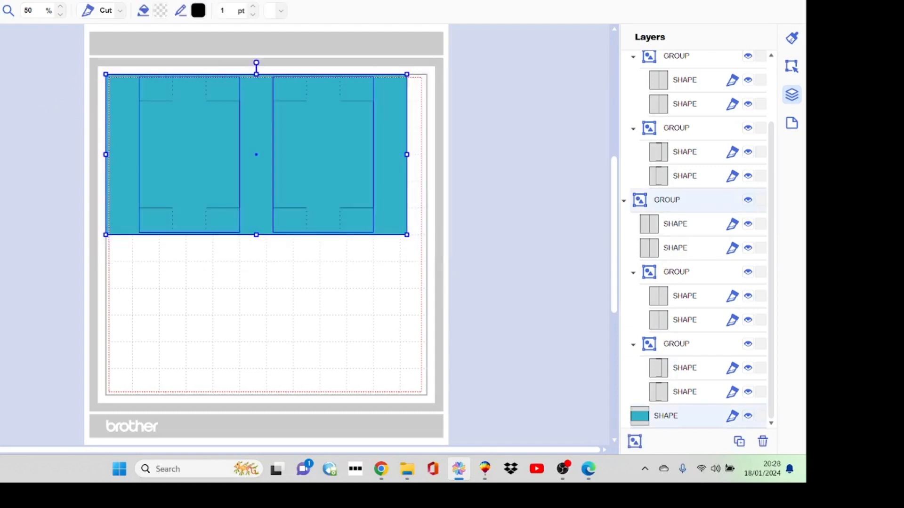
{"action": "left_click", "coordinate": [1, 1]}
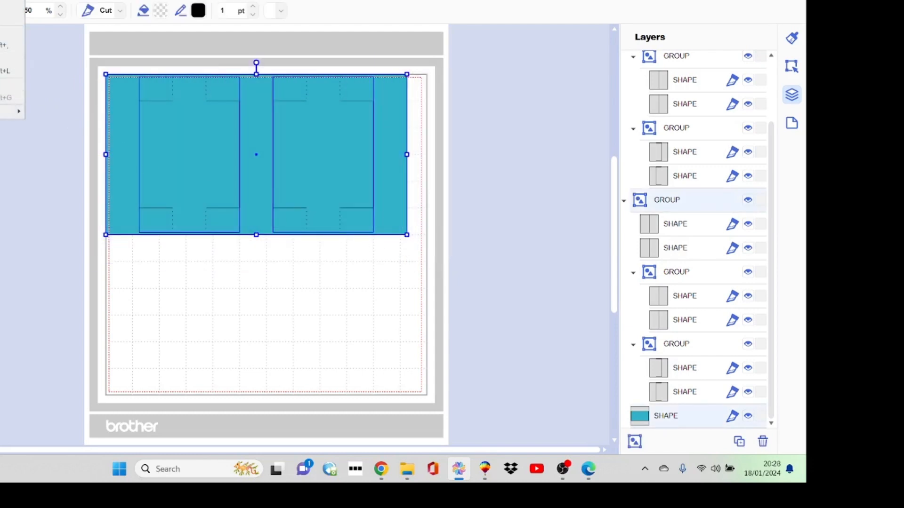
{"action": "left_click", "coordinate": [1, 84]}
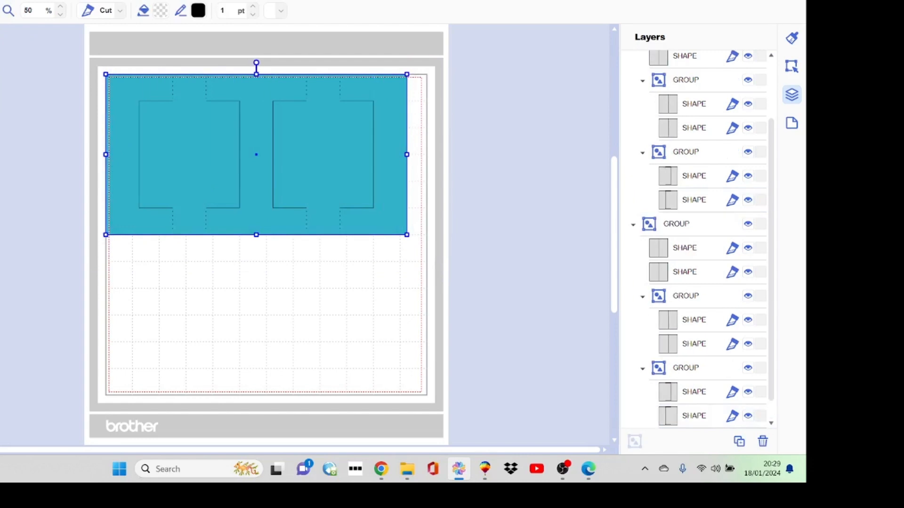
Step: Move the grouped card off the cutting mat into the empty space to its right
{"action": "left_click_drag", "start_coordinate": [189, 83], "coordinate": [535, 69]}
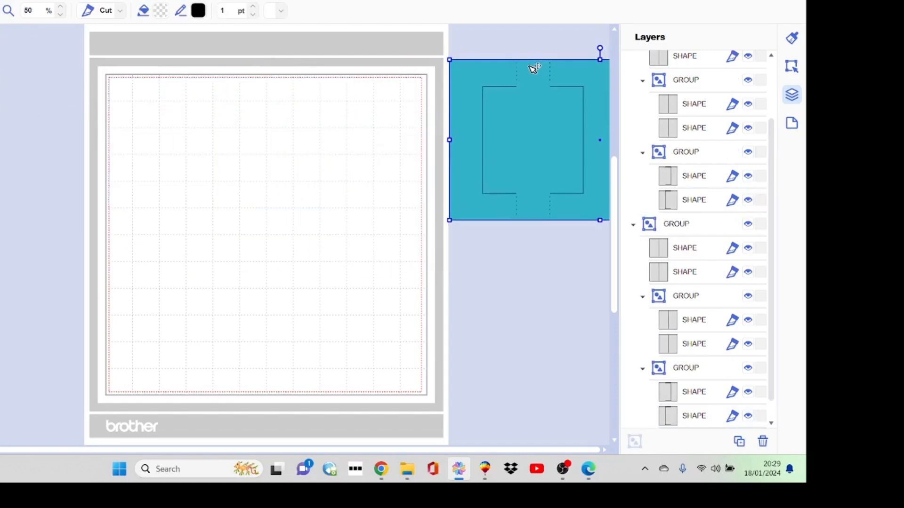
{"action": "left_click", "coordinate": [771, 137]}
{"action": "scroll", "coordinate": [777, 92], "scroll_direction": "up", "scroll_amount": 2}
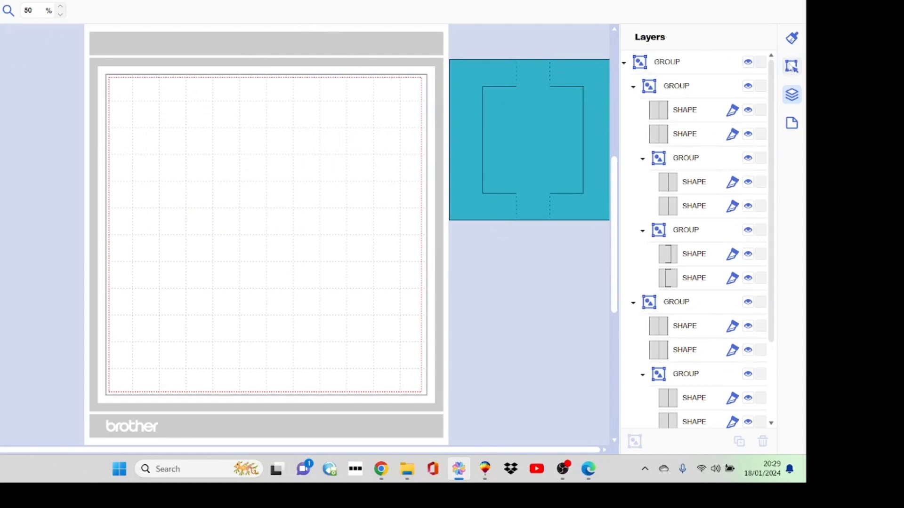
Step: Add a basic square shape near the mat's upper-left corner and fill it with white
{"action": "left_click", "coordinate": [793, 67]}
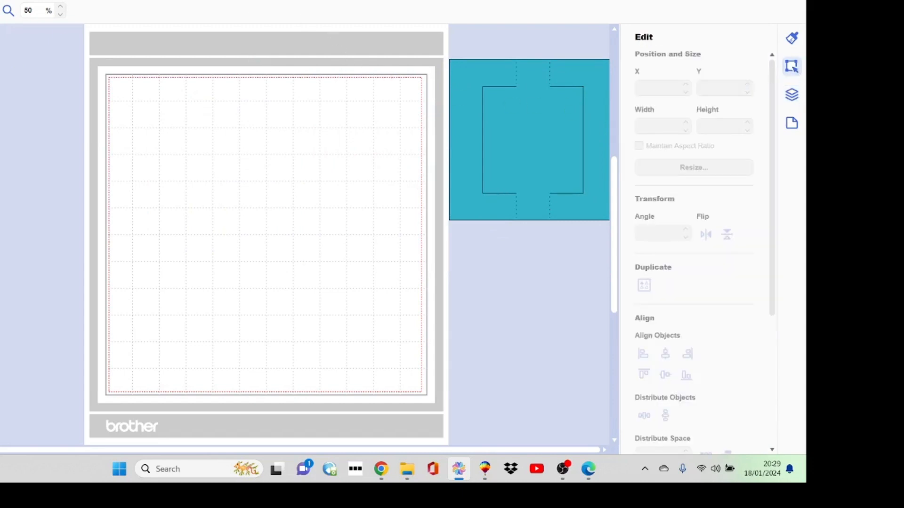
{"action": "left_click", "coordinate": [0, 67]}
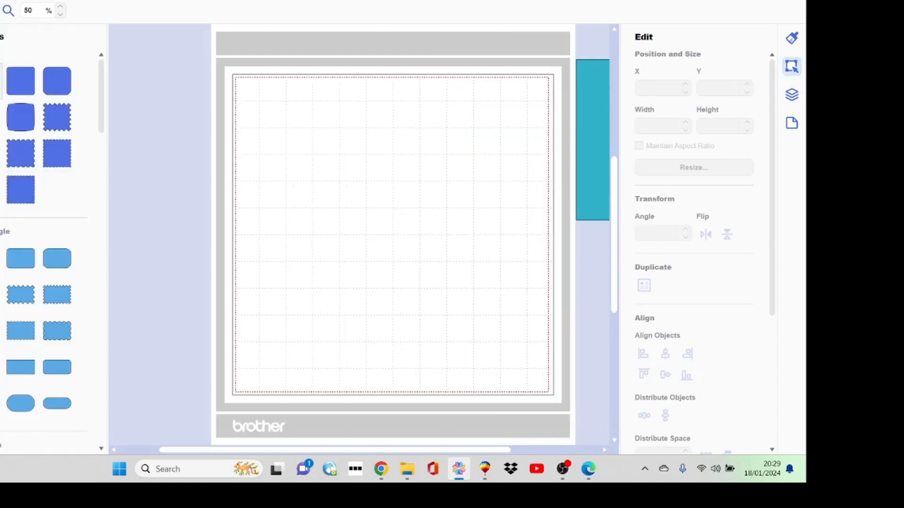
{"action": "left_click_drag", "start_coordinate": [11, 72], "coordinate": [307, 152]}
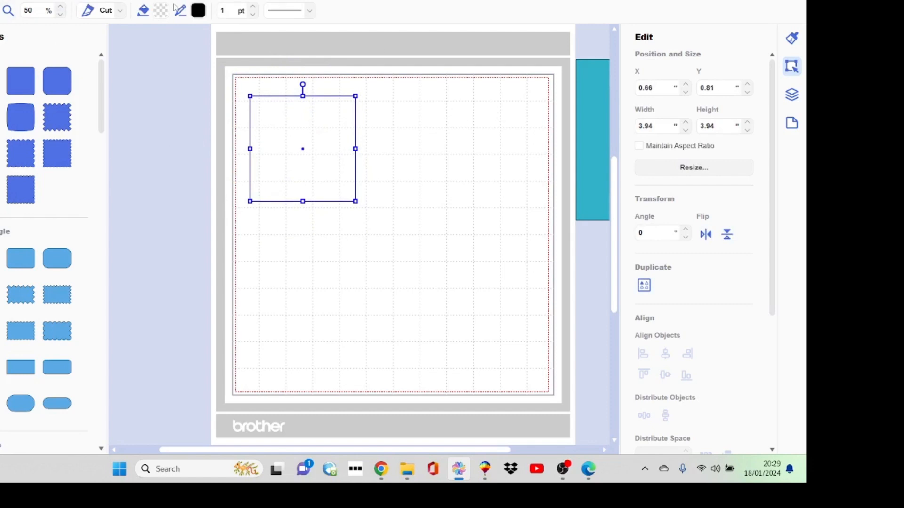
{"action": "left_click", "coordinate": [161, 11]}
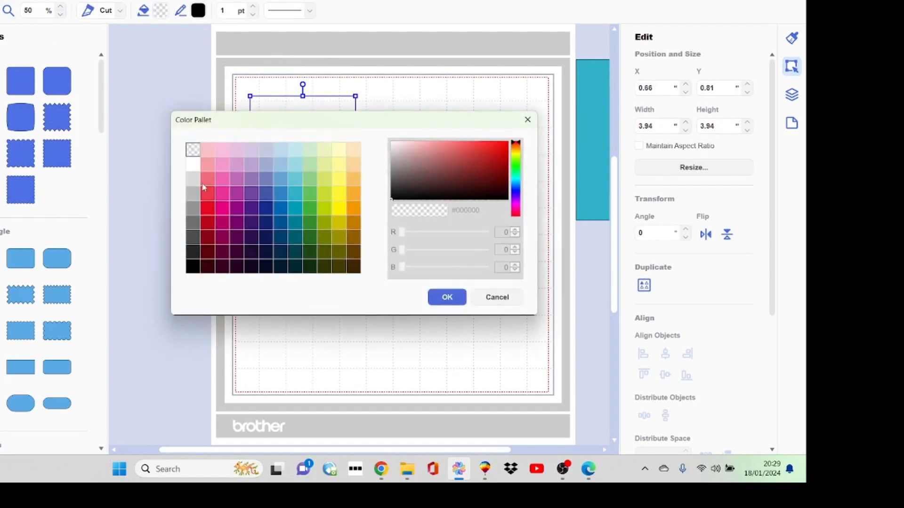
{"action": "left_click", "coordinate": [194, 166]}
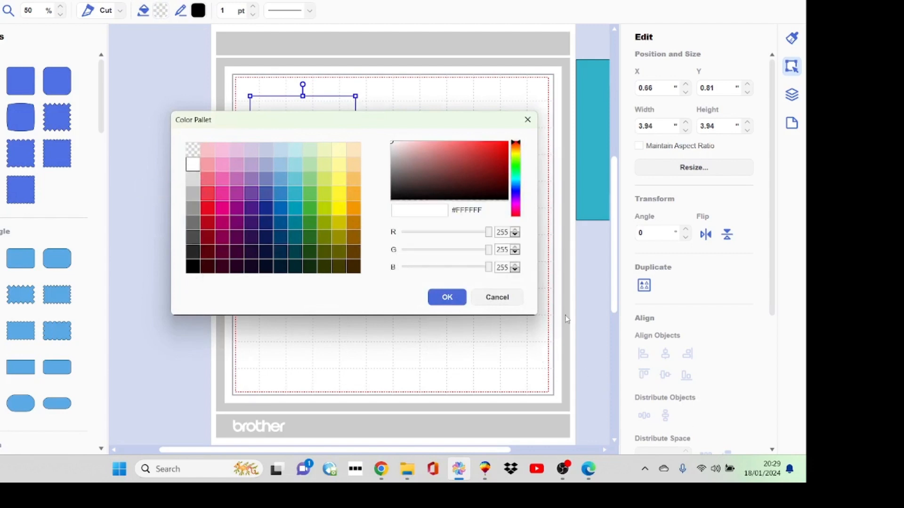
{"action": "left_click", "coordinate": [448, 298]}
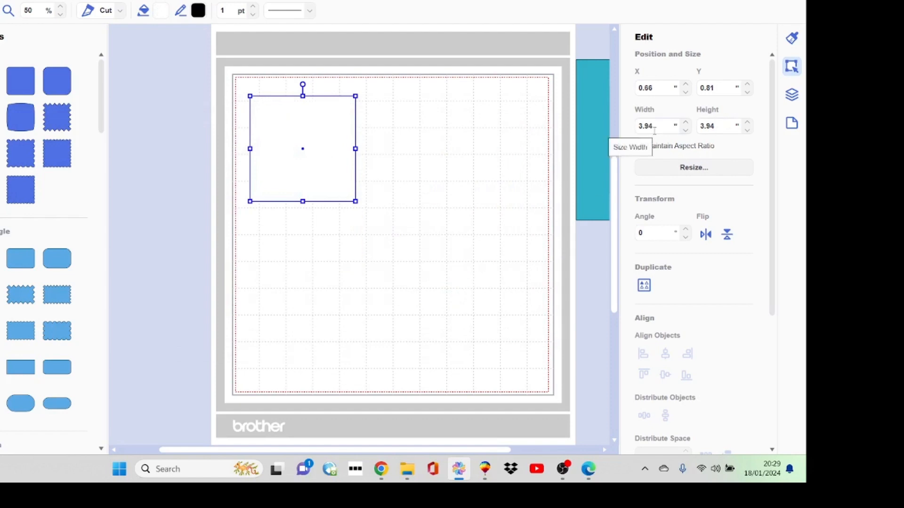
Step: Set the white shape to 3.50" wide and 3.75" high, and move the teal card partly onto the mat's right side
{"action": "left_click", "coordinate": [656, 126]}
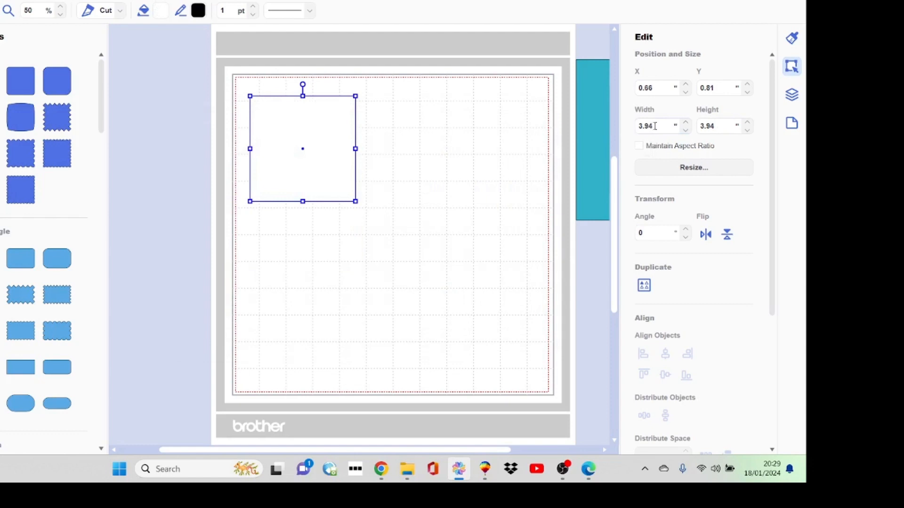
{"action": "key", "text": "BackSpace"}
{"action": "key", "text": "BackSpace"}
{"action": "type", "text": "5"}
{"action": "left_click", "coordinate": [722, 122]}
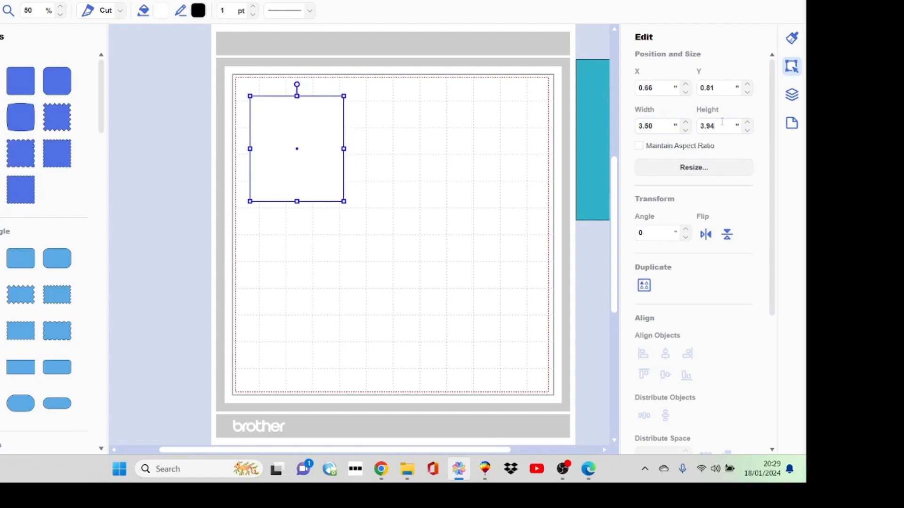
{"action": "key", "text": "BackSpace"}
{"action": "key", "text": "BackSpace"}
{"action": "type", "text": "75"}
{"action": "key", "text": "Return"}
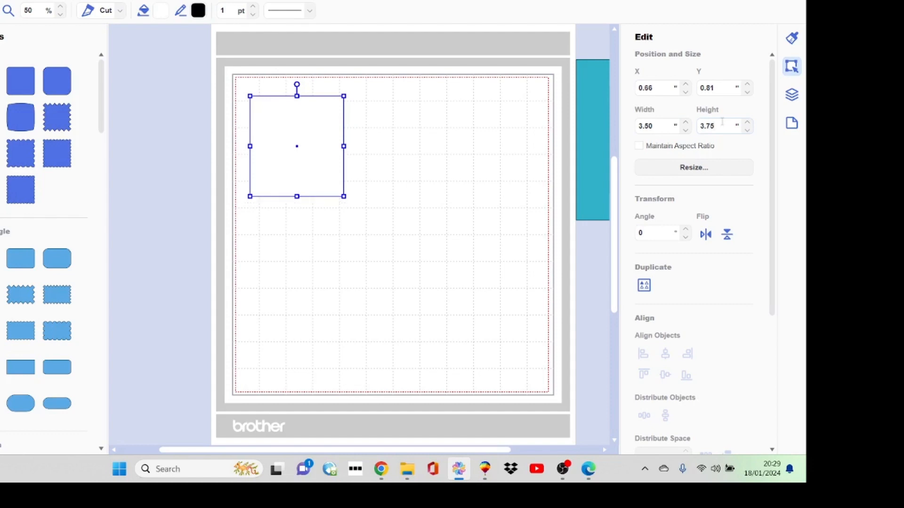
{"action": "left_click_drag", "start_coordinate": [591, 123], "coordinate": [527, 152]}
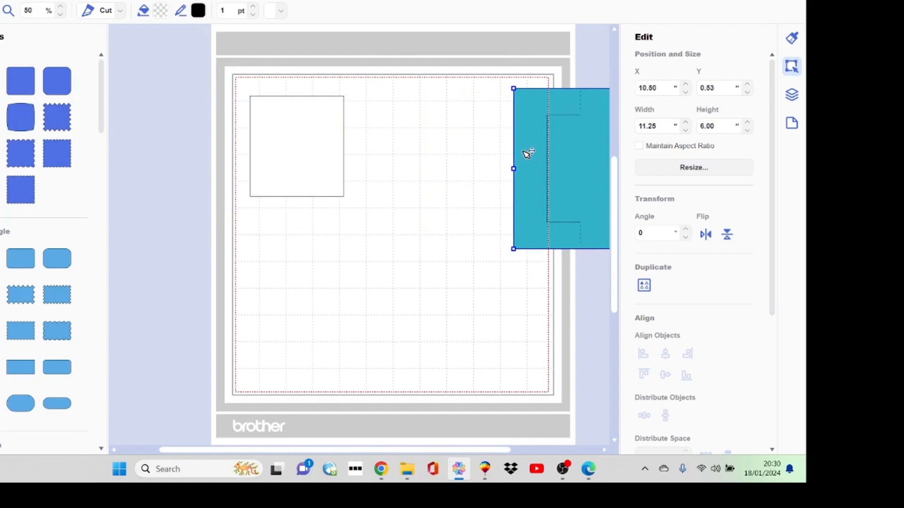
Step: Duplicate the white rectangle and resize the copy to 3.25" wide and 3.50" high
{"action": "left_click", "coordinate": [307, 154]}
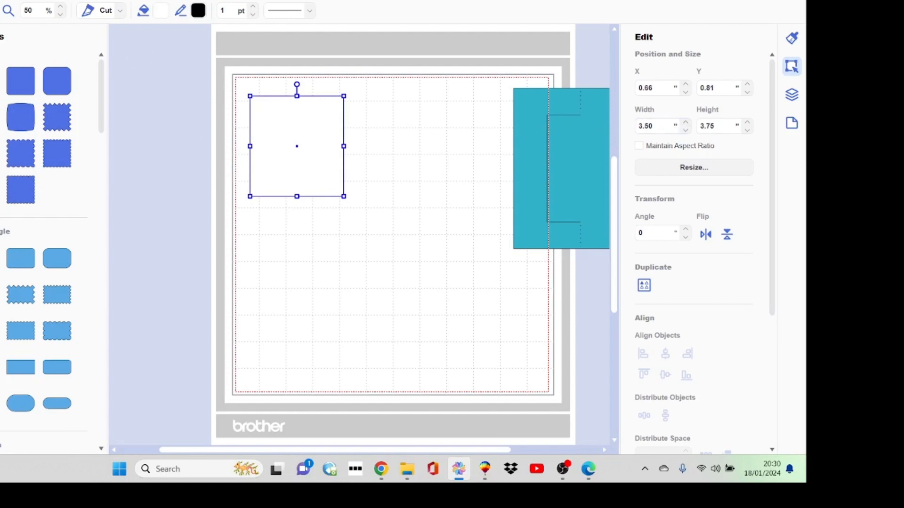
{"action": "left_click", "coordinate": [0, 0]}
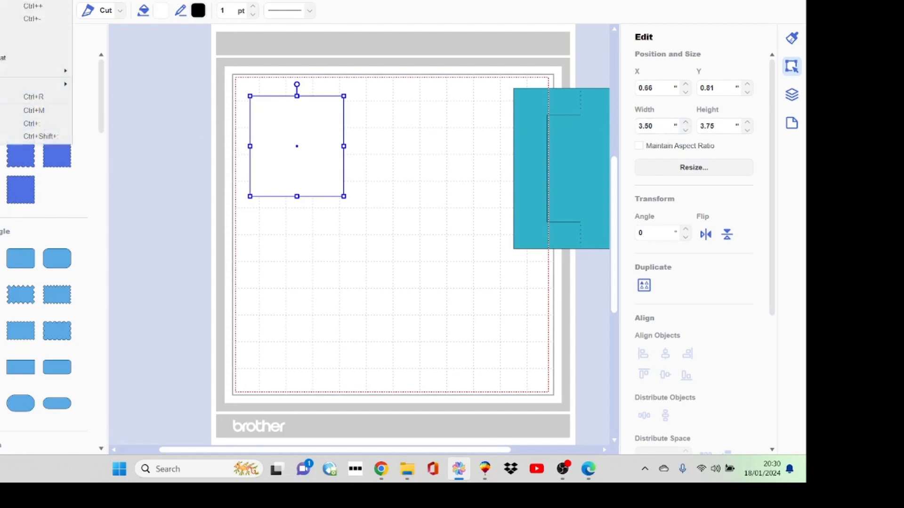
{"action": "left_click", "coordinate": [2, 6]}
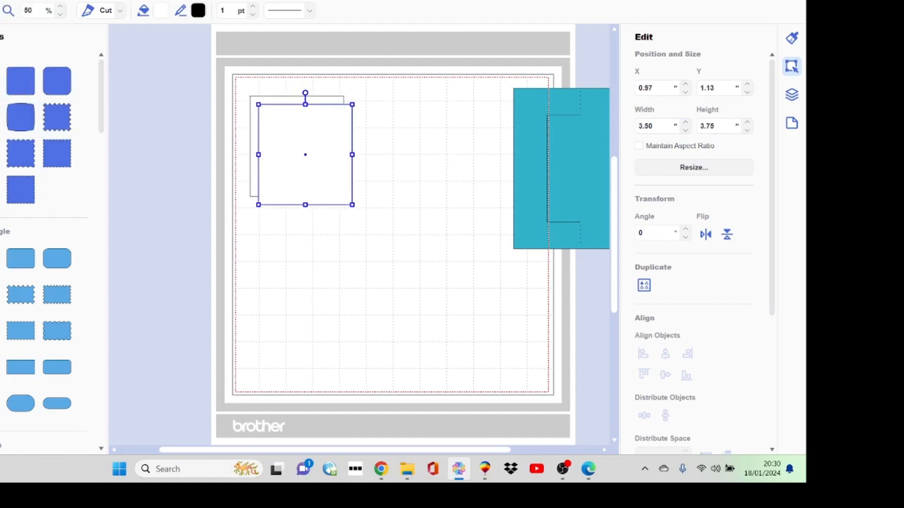
{"action": "left_click", "coordinate": [685, 131]}
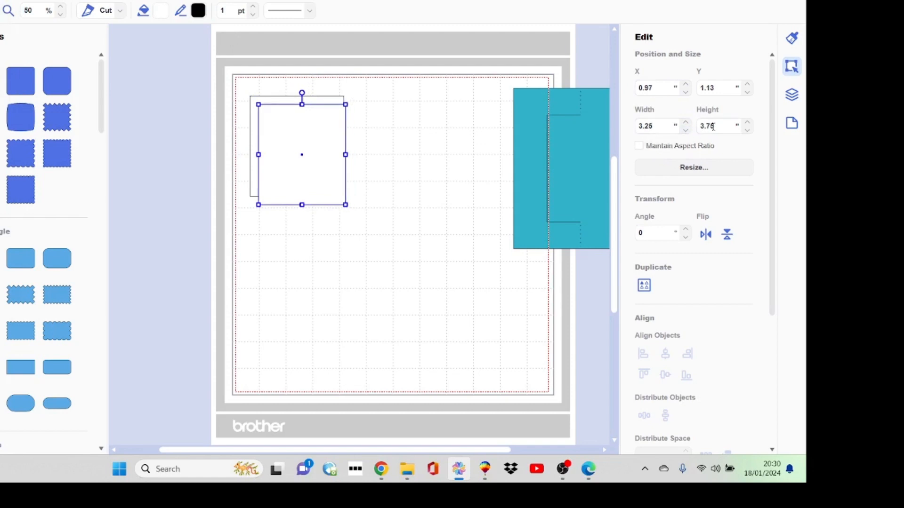
{"action": "left_click", "coordinate": [749, 132]}
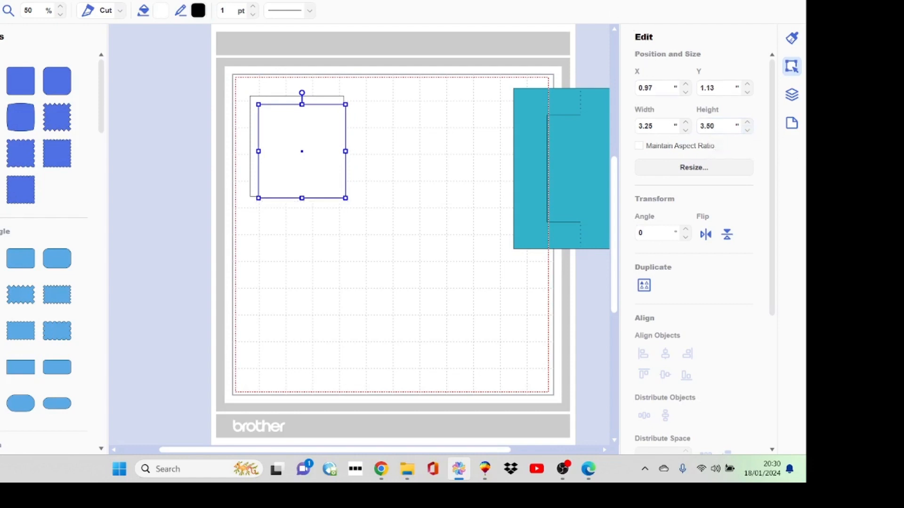
Step: Fill the smaller rectangle with pale yellow #FFFBBF
{"action": "left_click", "coordinate": [162, 11]}
{"action": "left_click", "coordinate": [340, 149]}
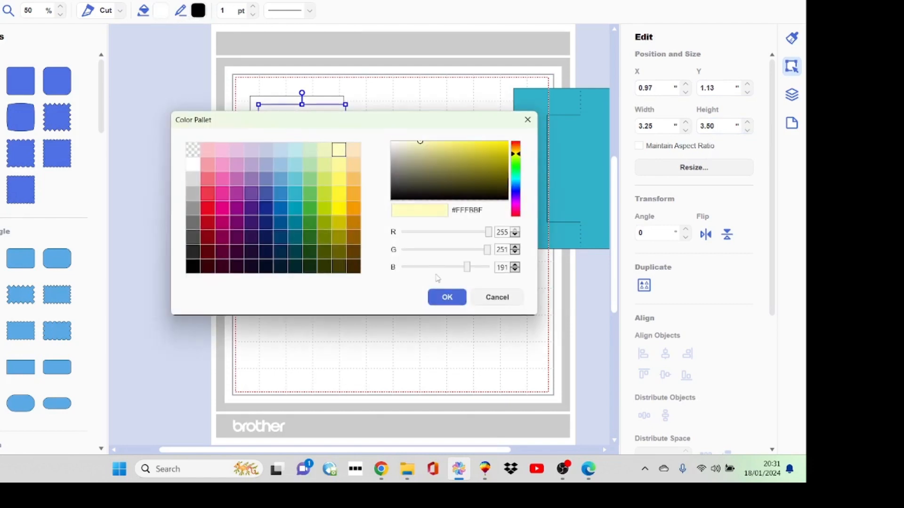
{"action": "left_click", "coordinate": [450, 297]}
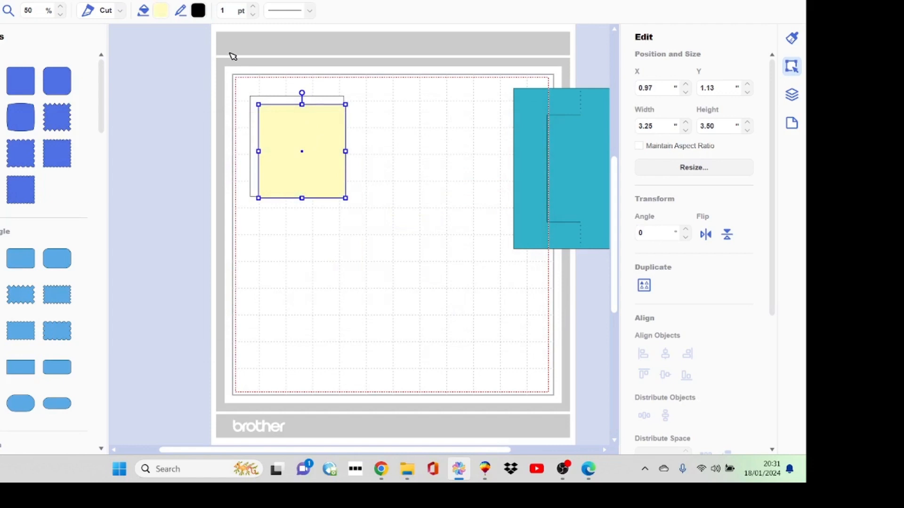
Step: Centre the white and yellow rectangles on each other both horizontally and vertically
{"action": "left_click_drag", "start_coordinate": [230, 53], "coordinate": [418, 222]}
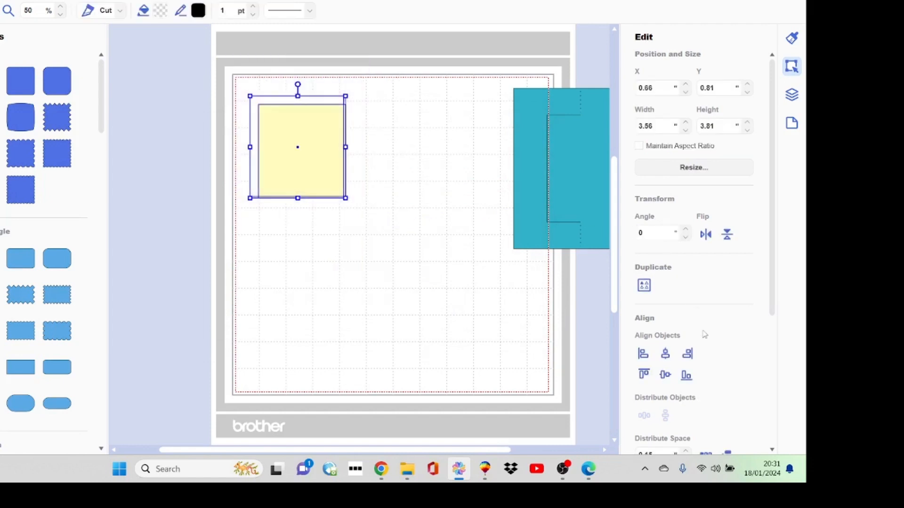
{"action": "left_click", "coordinate": [664, 354]}
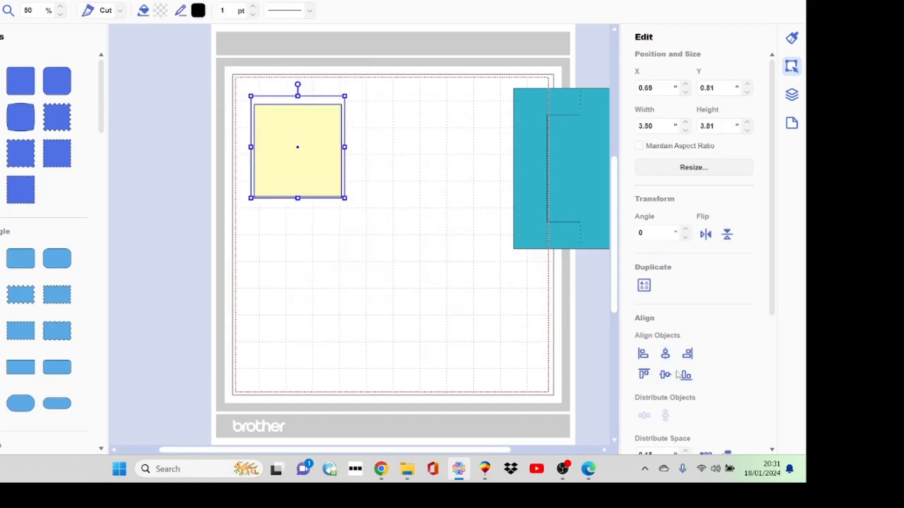
{"action": "left_click", "coordinate": [661, 375]}
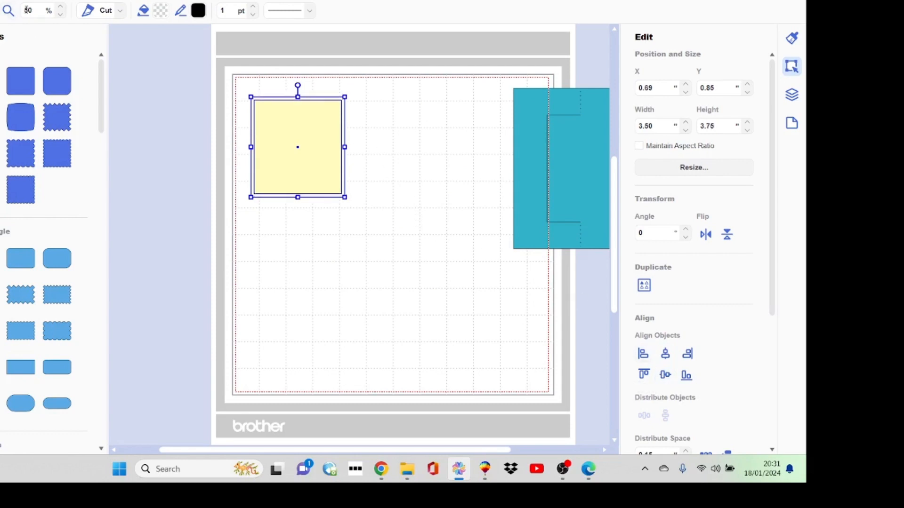
Step: Fill the larger white rectangle behind the yellow one with black #000000
{"action": "left_click", "coordinate": [9, 11]}
{"action": "left_click_drag", "start_coordinate": [242, 83], "coordinate": [400, 204]}
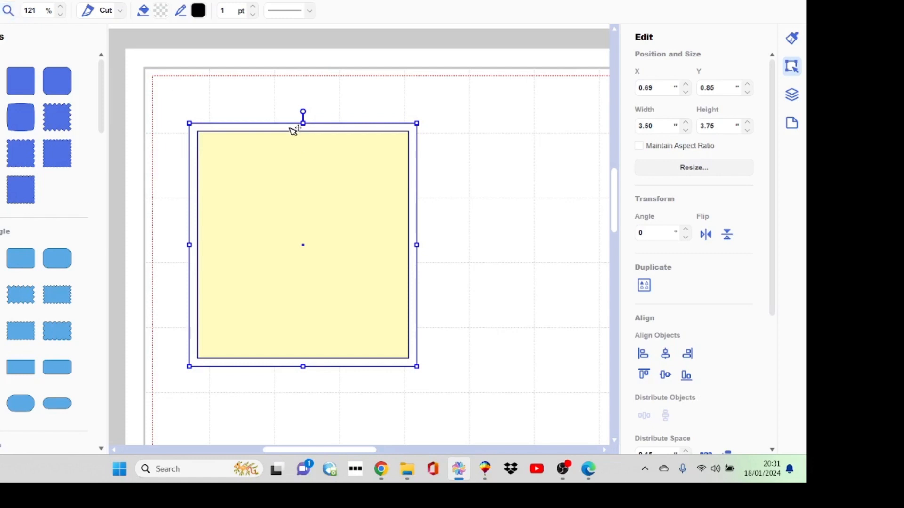
{"action": "left_click", "coordinate": [369, 111]}
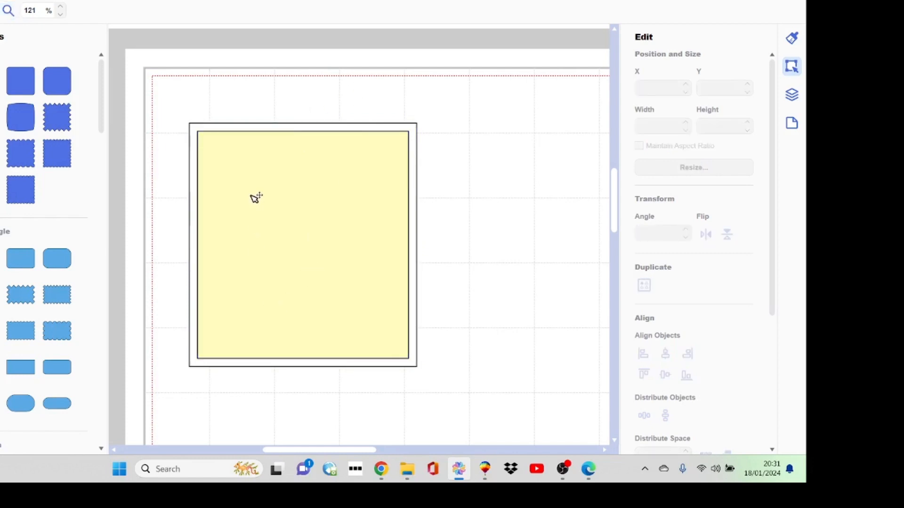
{"action": "left_click", "coordinate": [316, 128]}
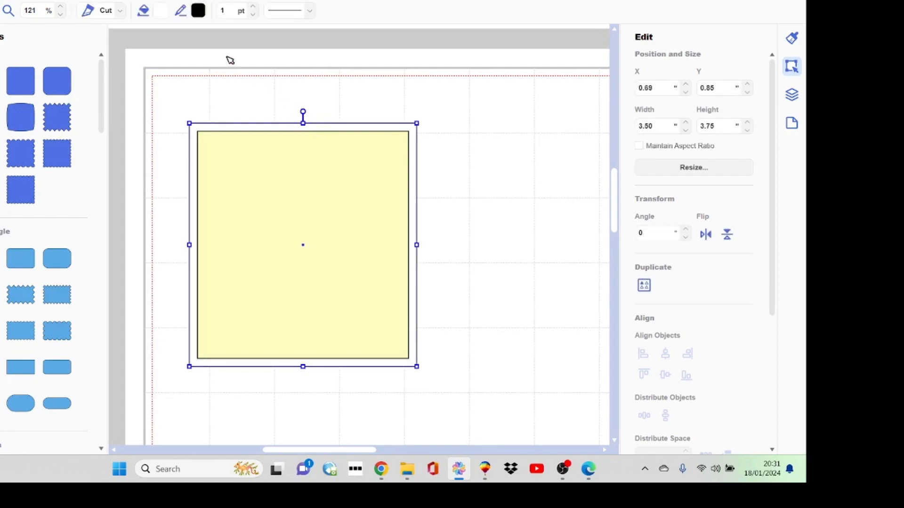
{"action": "left_click", "coordinate": [162, 10]}
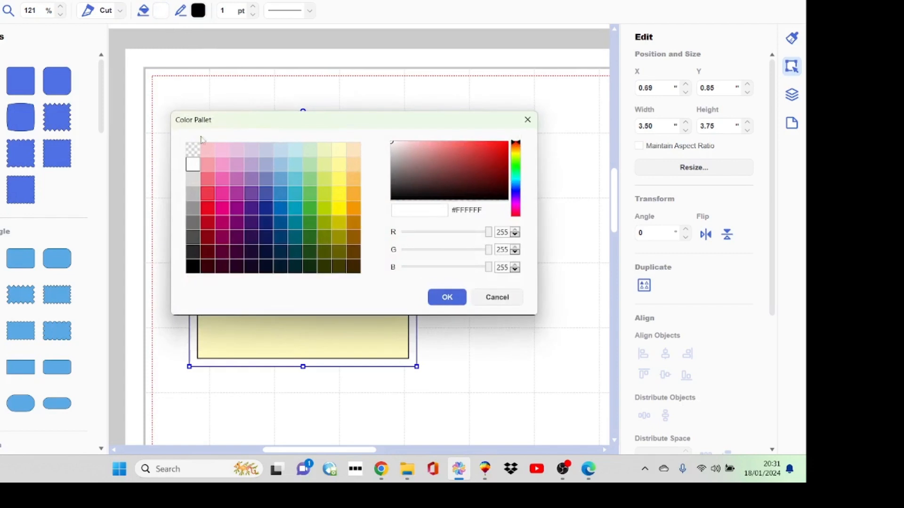
{"action": "left_click", "coordinate": [192, 267]}
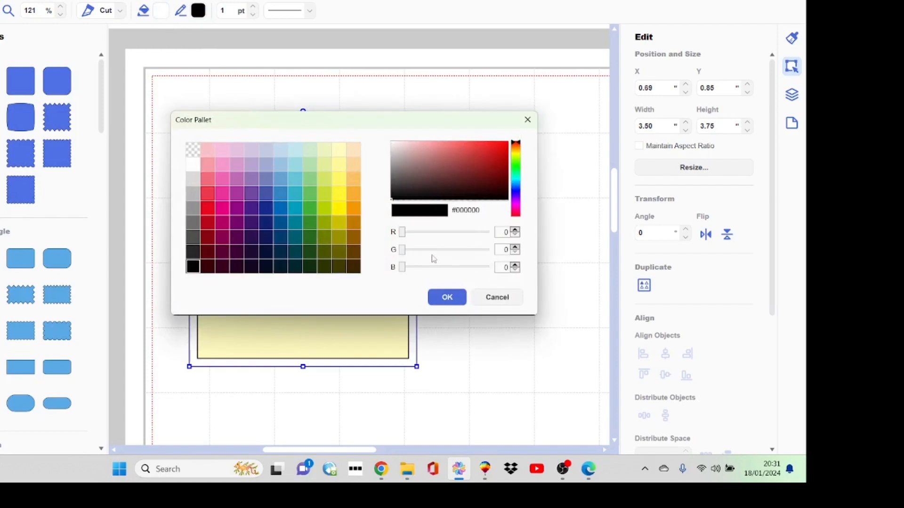
{"action": "left_click", "coordinate": [459, 297]}
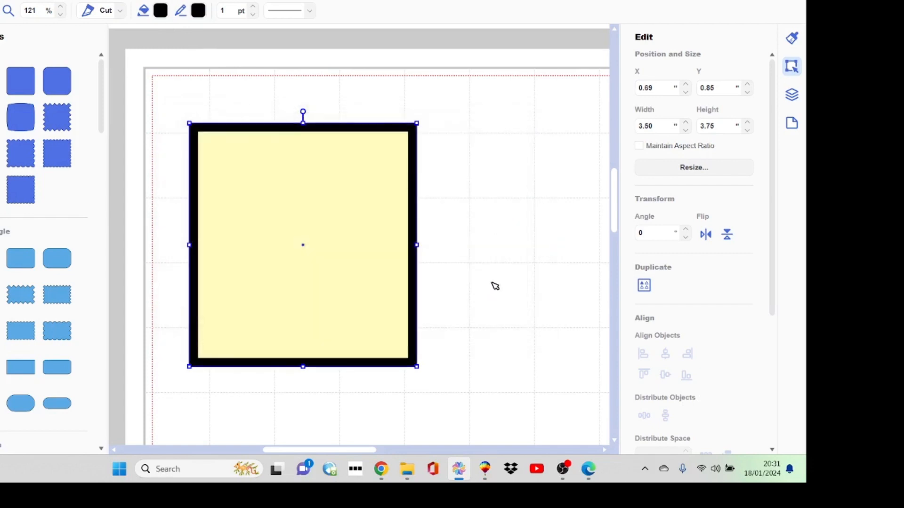
{"action": "left_click", "coordinate": [495, 285]}
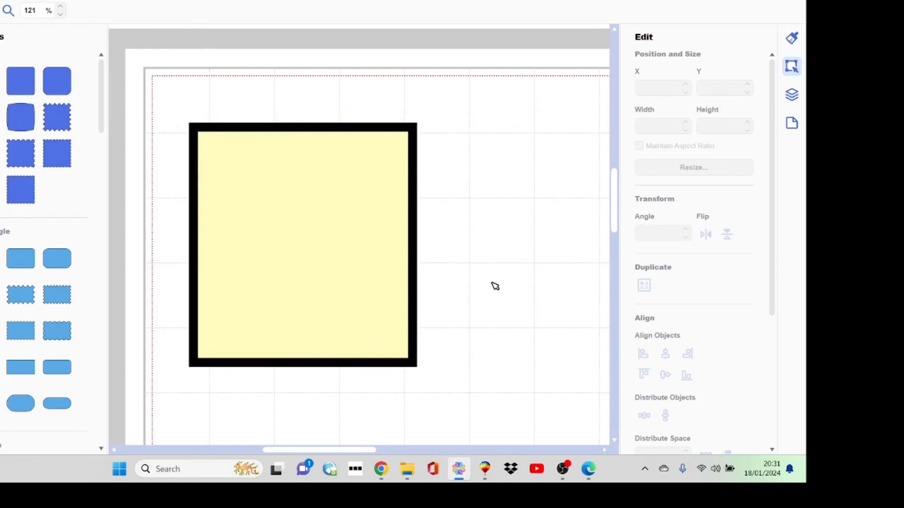
Step: Separate the yellow rectangle from the black one and place them side by side at the mat's upper-left corner, black on the left
{"action": "left_click", "coordinate": [408, 203]}
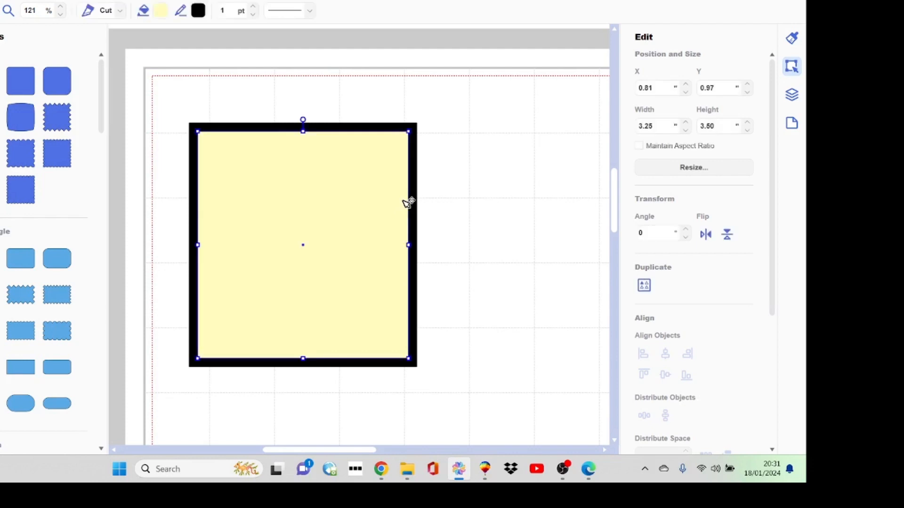
{"action": "left_click_drag", "start_coordinate": [409, 202], "coordinate": [629, 206]}
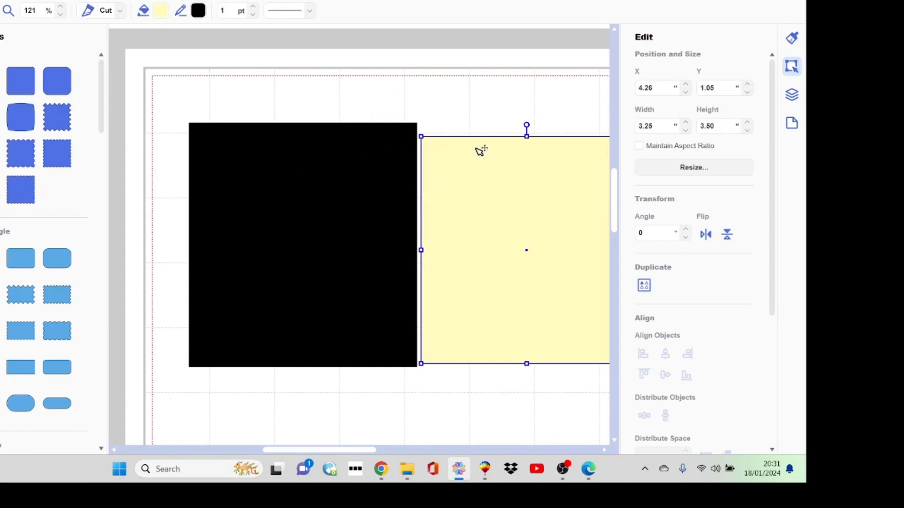
{"action": "left_click_drag", "start_coordinate": [481, 151], "coordinate": [485, 108]}
{"action": "left_click", "coordinate": [309, 158]}
{"action": "left_click_drag", "start_coordinate": [305, 156], "coordinate": [282, 127]}
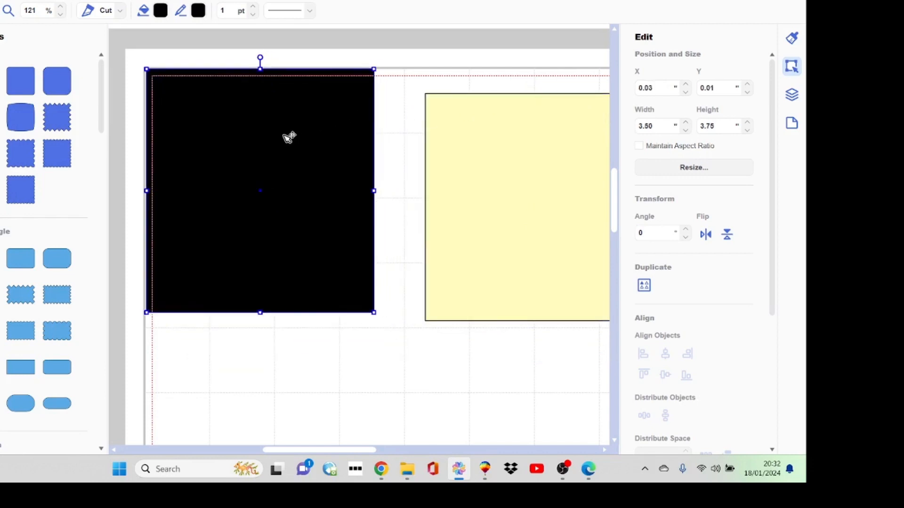
{"action": "left_click", "coordinate": [476, 138]}
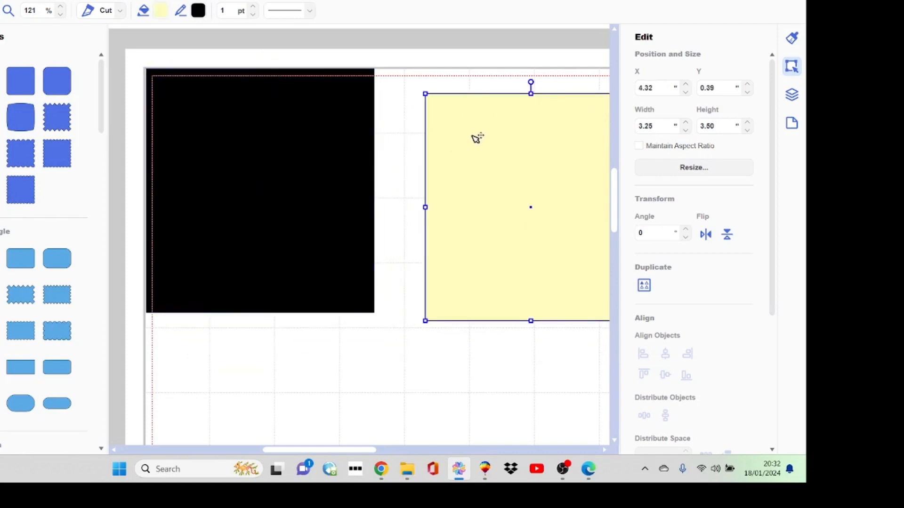
{"action": "left_click_drag", "start_coordinate": [477, 138], "coordinate": [436, 115]}
Step: Duplicate the large black rectangle and place the copy directly below the original
{"action": "left_click", "coordinate": [267, 160]}
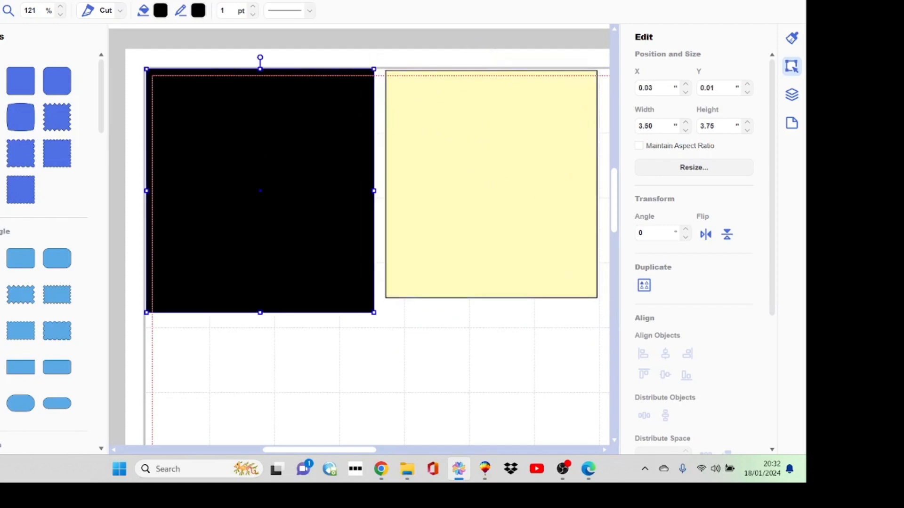
{"action": "left_click", "coordinate": [1, 66]}
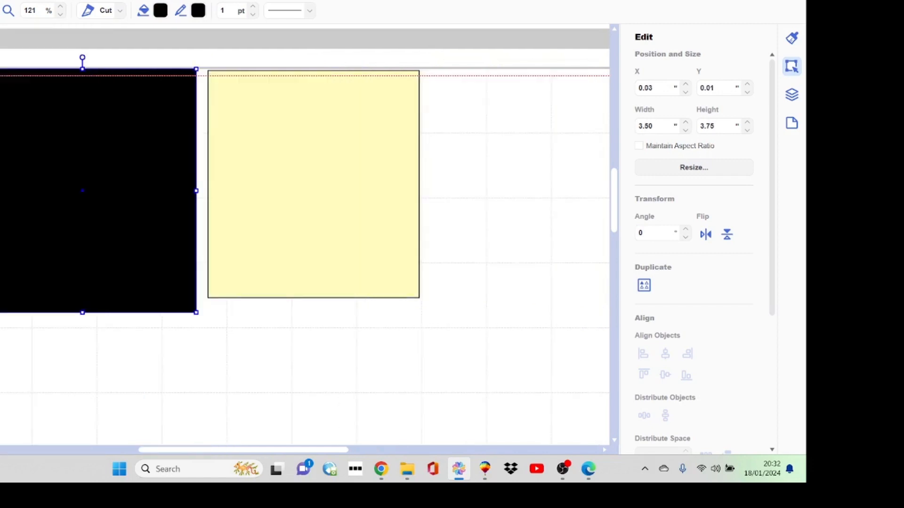
{"action": "left_click", "coordinate": [105, 164]}
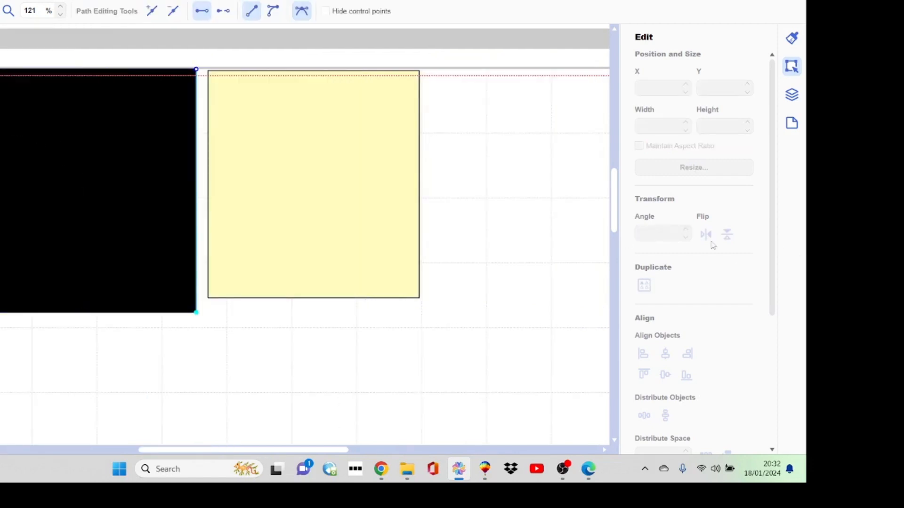
{"action": "left_click", "coordinate": [389, 205]}
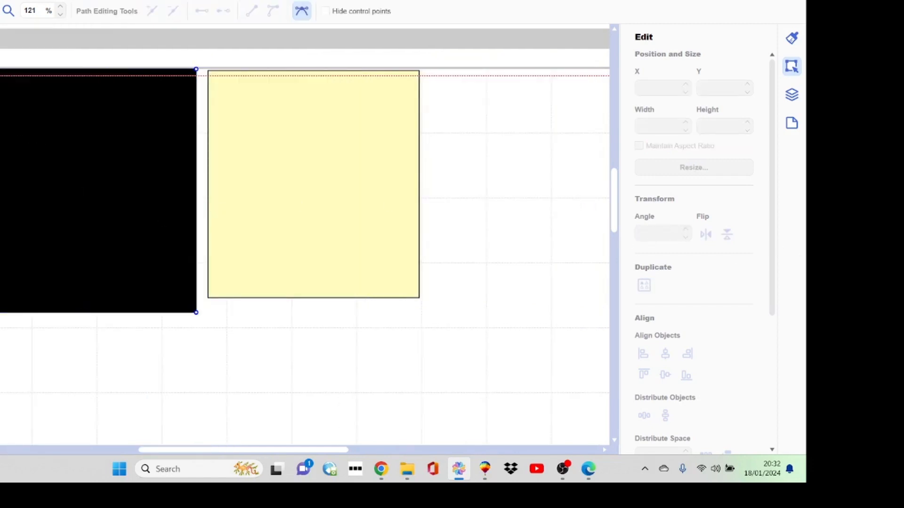
{"action": "left_click", "coordinate": [1, 108]}
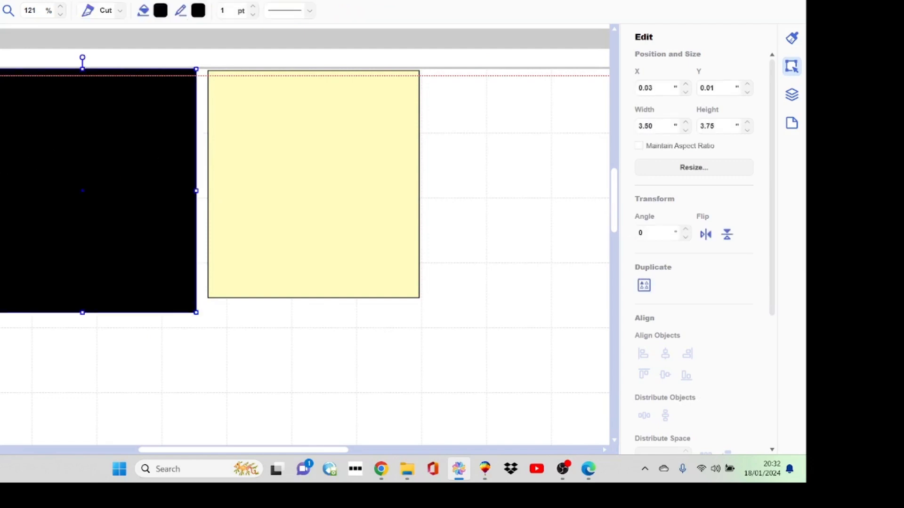
{"action": "left_click", "coordinate": [0, 1]}
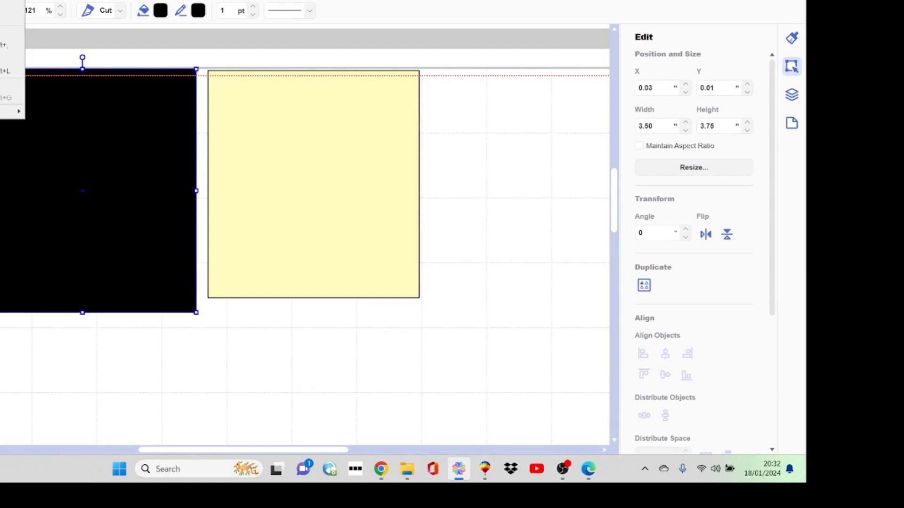
{"action": "left_click", "coordinate": [6, 6]}
{"action": "left_click_drag", "start_coordinate": [138, 224], "coordinate": [125, 458]}
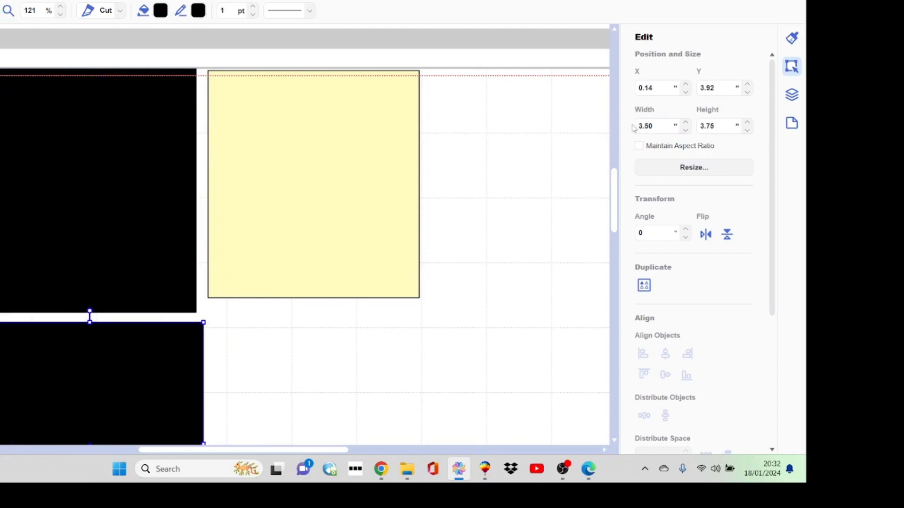
Step: Resize the copied black rectangle to a 2.25" wide by 0.75" high strip
{"action": "left_click_drag", "start_coordinate": [657, 125], "coordinate": [627, 128]}
{"action": "type", "text": "2"}
{"action": "double_click", "coordinate": [718, 124]}
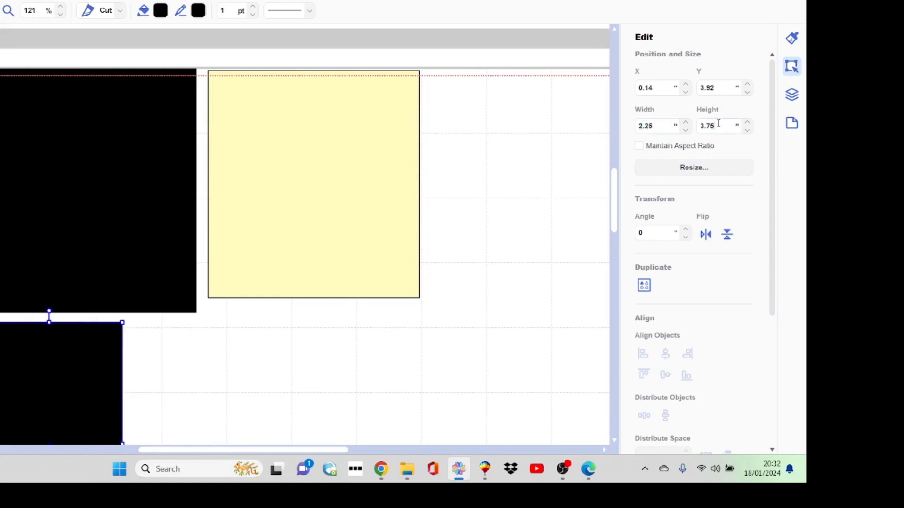
{"action": "type", "text": "."}
{"action": "left_click", "coordinate": [204, 329]}
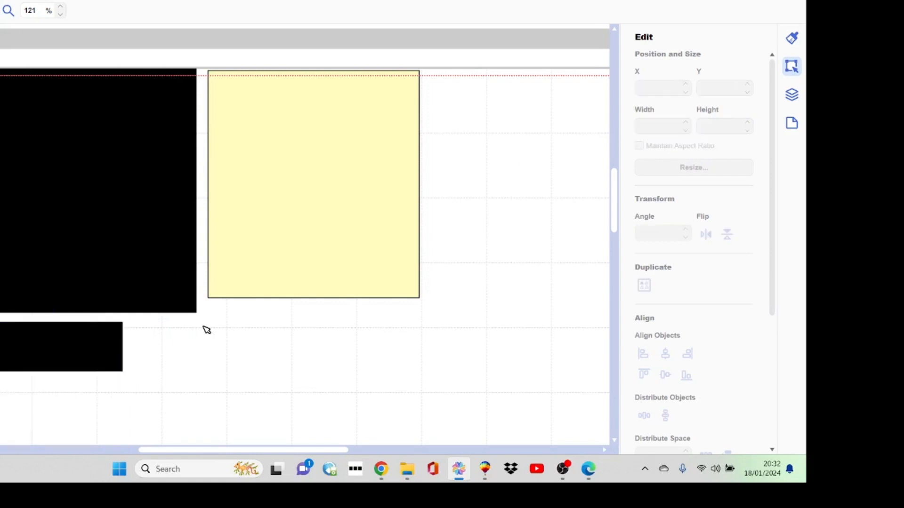
Step: Duplicate the 2.25" black strip and resize the copy to 2.00" wide by 0.50" high
{"action": "left_click", "coordinate": [62, 347]}
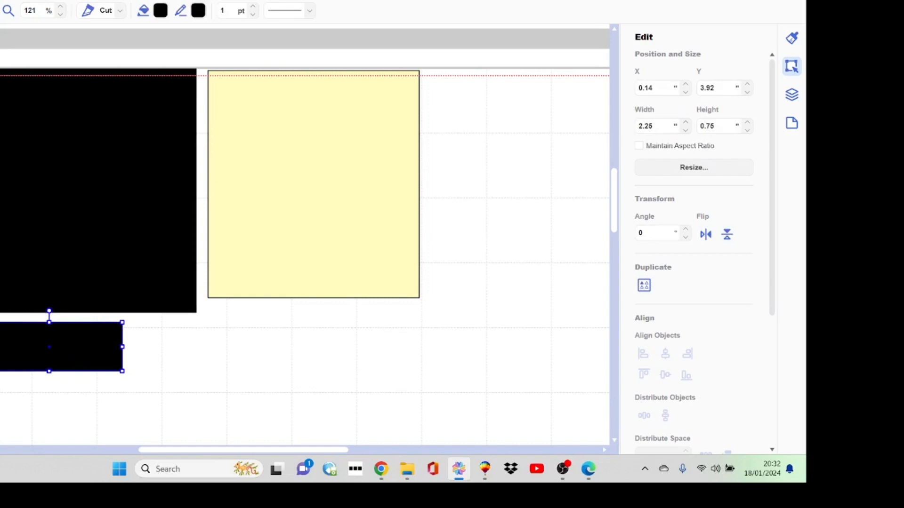
{"action": "left_click", "coordinate": [2, 1]}
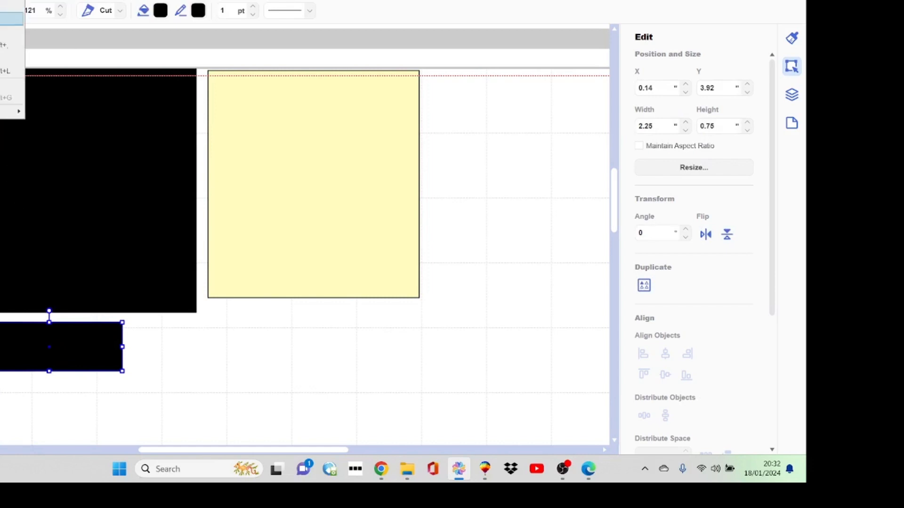
{"action": "left_click", "coordinate": [12, 19]}
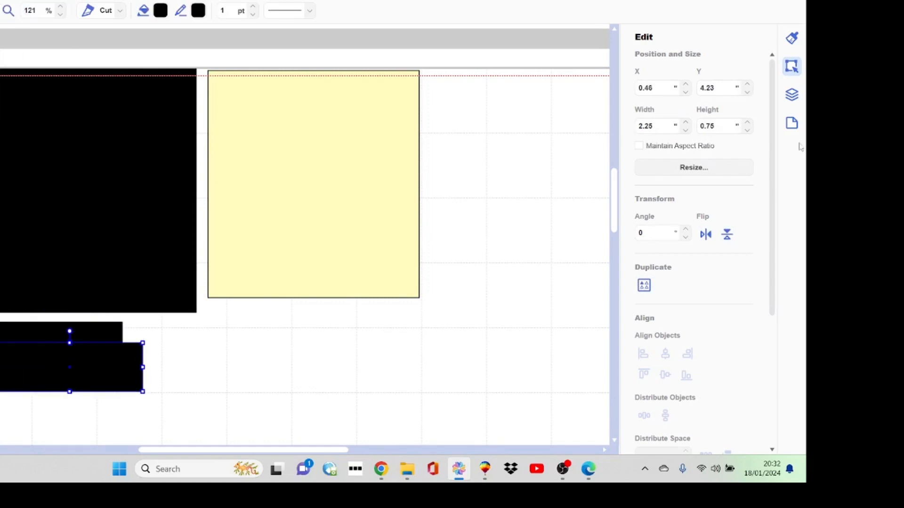
{"action": "left_click", "coordinate": [686, 131]}
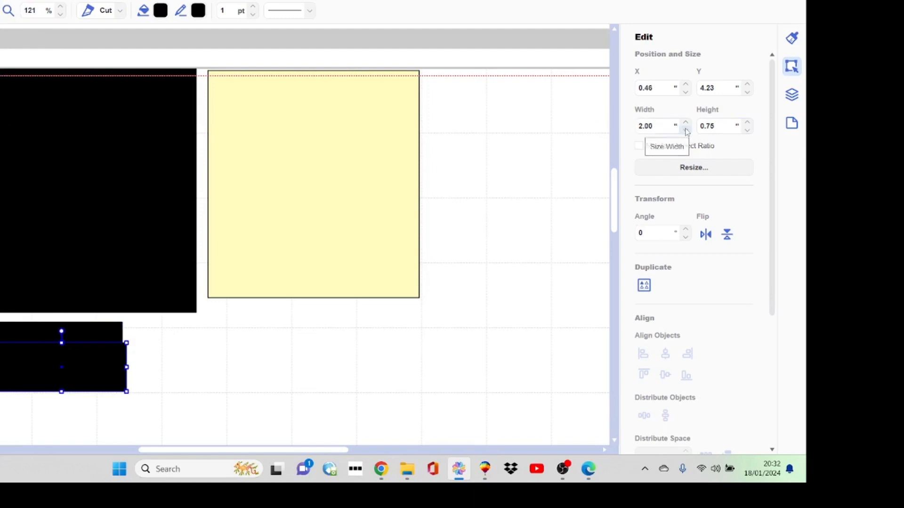
{"action": "left_click", "coordinate": [748, 131]}
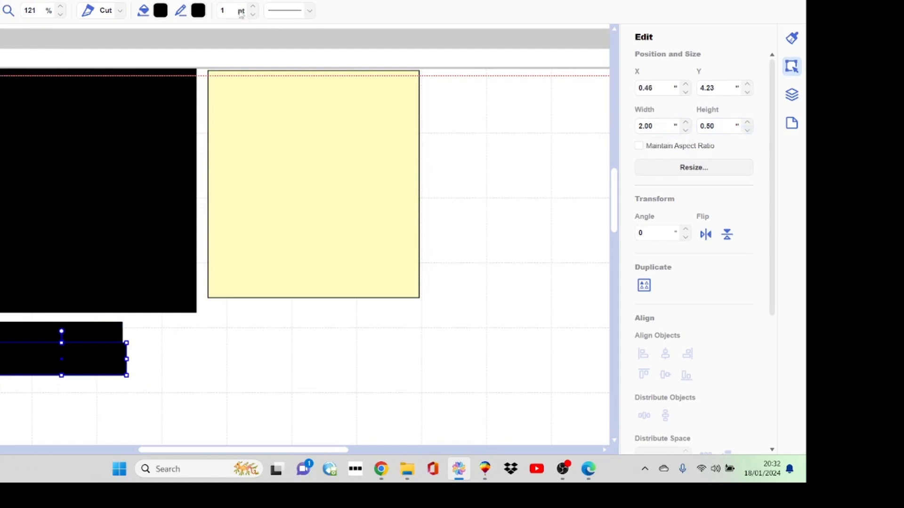
Step: Fill the 2.00" by 0.50" strip with pale yellow #FFFBBF and place it just right of the 2.25" black strip
{"action": "left_click", "coordinate": [166, 11]}
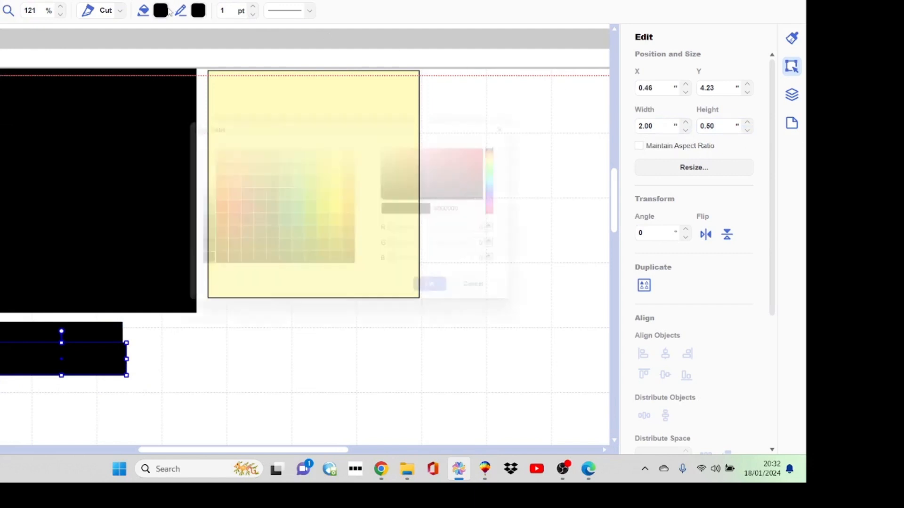
{"action": "left_click", "coordinate": [343, 151]}
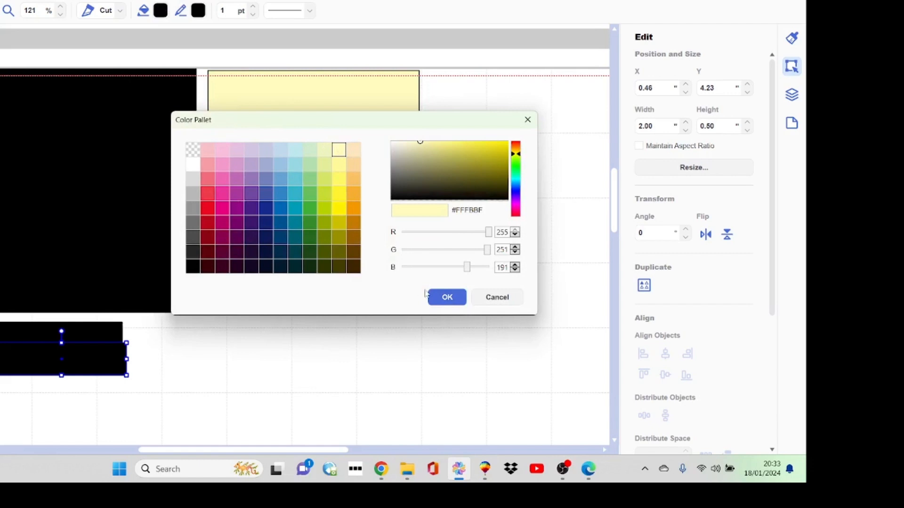
{"action": "left_click", "coordinate": [438, 301]}
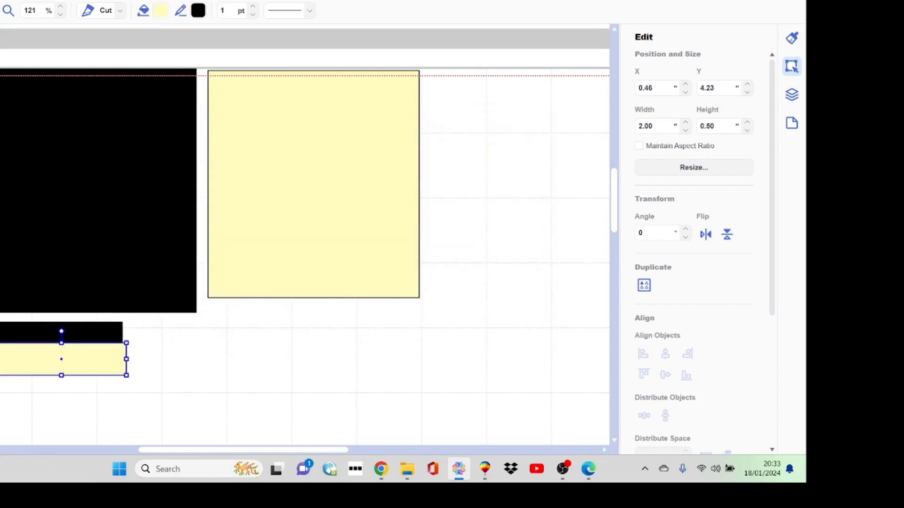
{"action": "left_click_drag", "start_coordinate": [92, 372], "coordinate": [256, 360]}
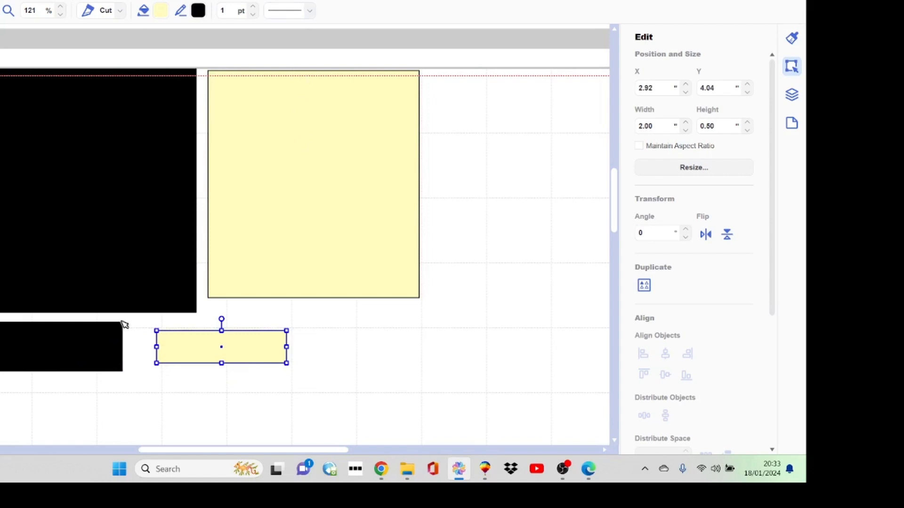
Step: Duplicate the 2.25" black strip, place the copy below it and set the copy's width to 3.50"
{"action": "left_click", "coordinate": [25, 360]}
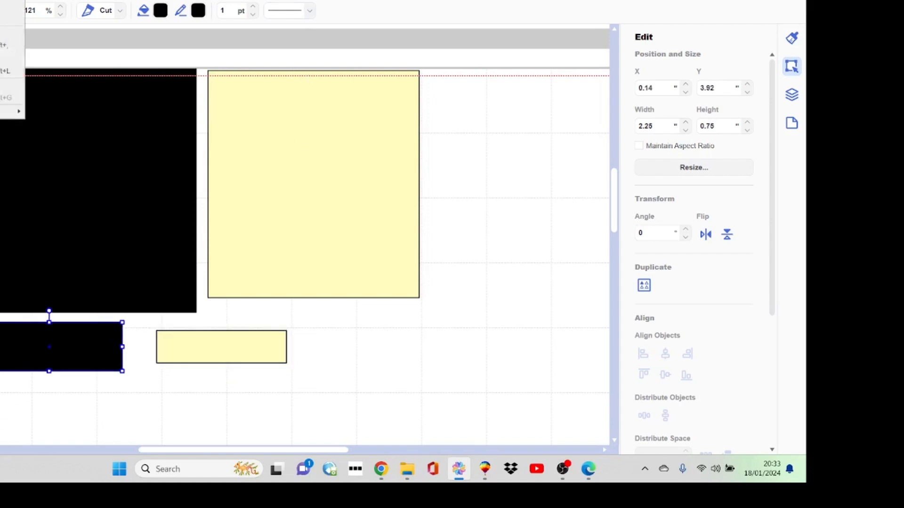
{"action": "left_click", "coordinate": [9, 6]}
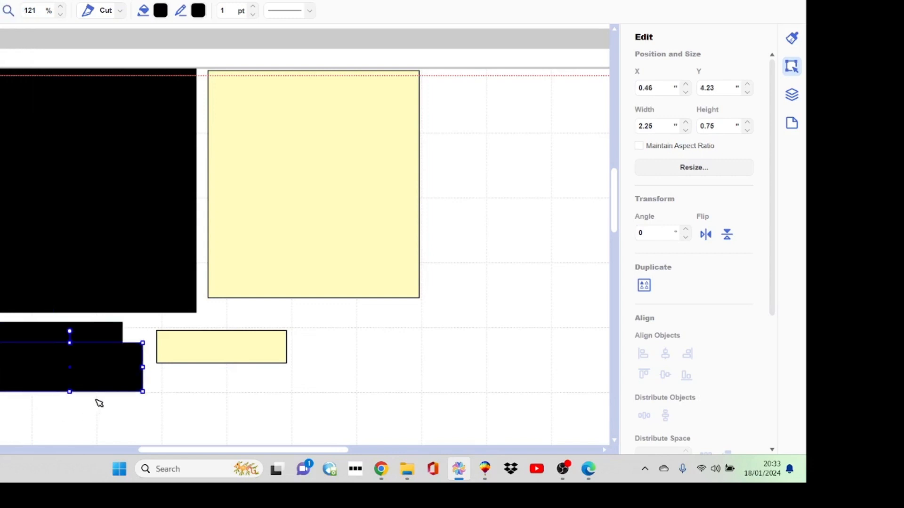
{"action": "left_click_drag", "start_coordinate": [121, 371], "coordinate": [101, 415]}
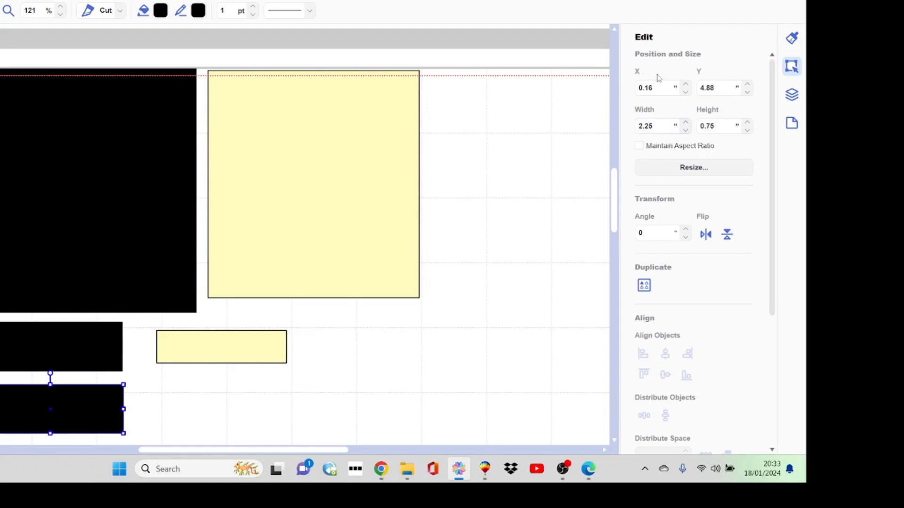
{"action": "double_click", "coordinate": [644, 122]}
{"action": "type", "text": "3"}
{"action": "left_click", "coordinate": [486, 290]}
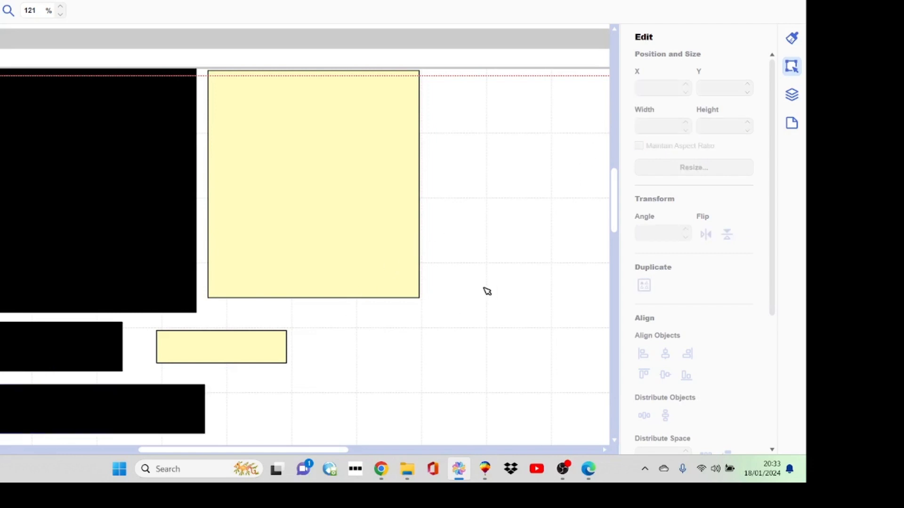
Step: Place a duplicate of the 3.50" black strip to its right and resize it to 3.25" wide by 0.50" high
{"action": "left_click", "coordinate": [197, 400]}
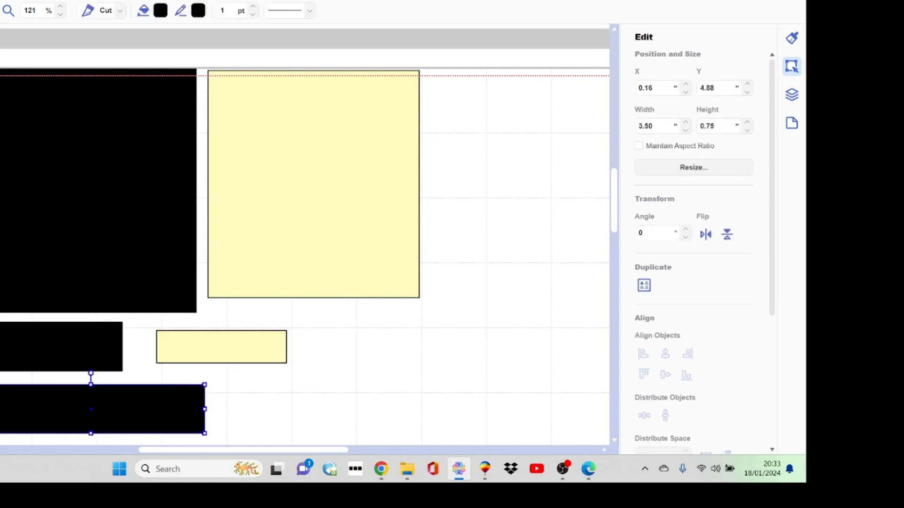
{"action": "left_click", "coordinate": [0, 0]}
{"action": "left_click", "coordinate": [4, 5]}
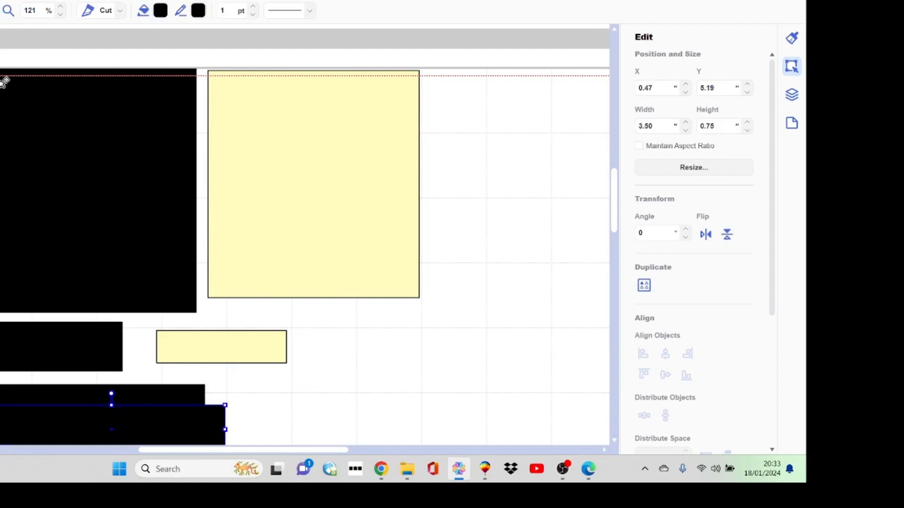
{"action": "left_click_drag", "start_coordinate": [147, 421], "coordinate": [387, 414]}
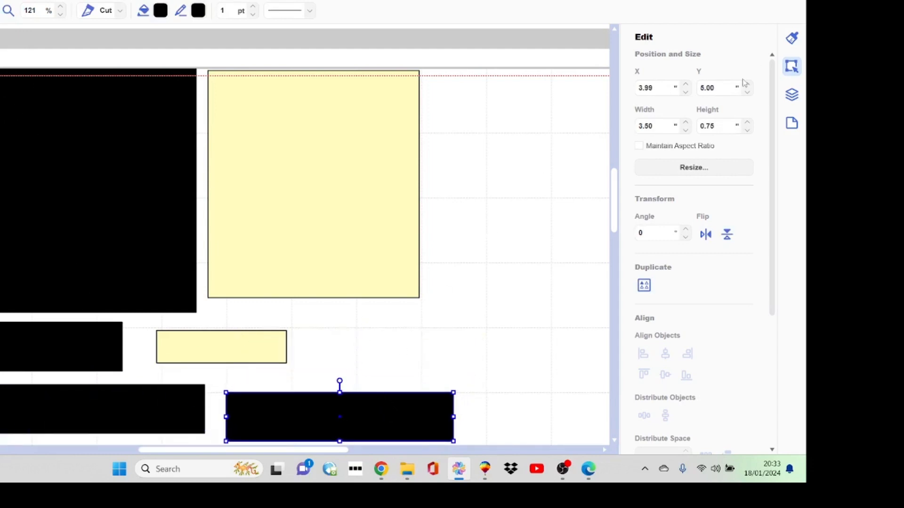
{"action": "left_click", "coordinate": [686, 131]}
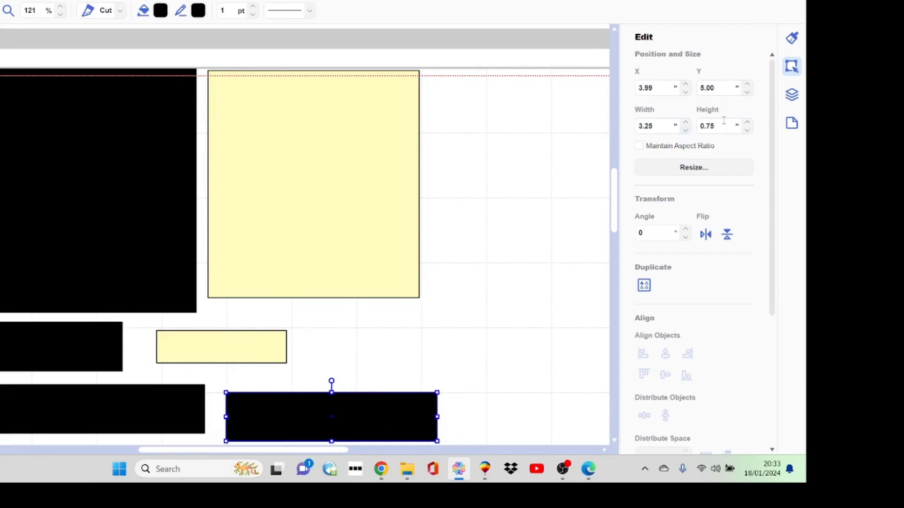
{"action": "left_click", "coordinate": [747, 131]}
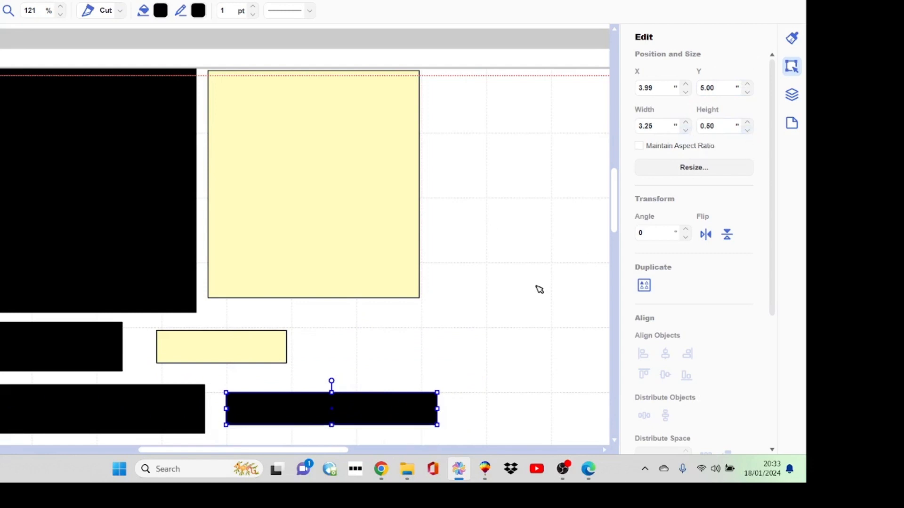
Step: Fill the 3.25" by 0.50" strip with pale yellow #FFFBBF
{"action": "double_click", "coordinate": [315, 409]}
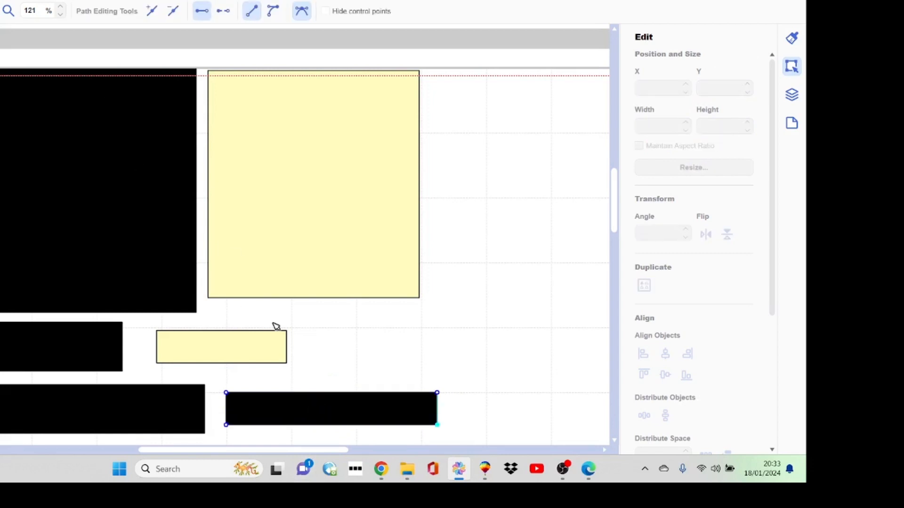
{"action": "left_click", "coordinate": [493, 370]}
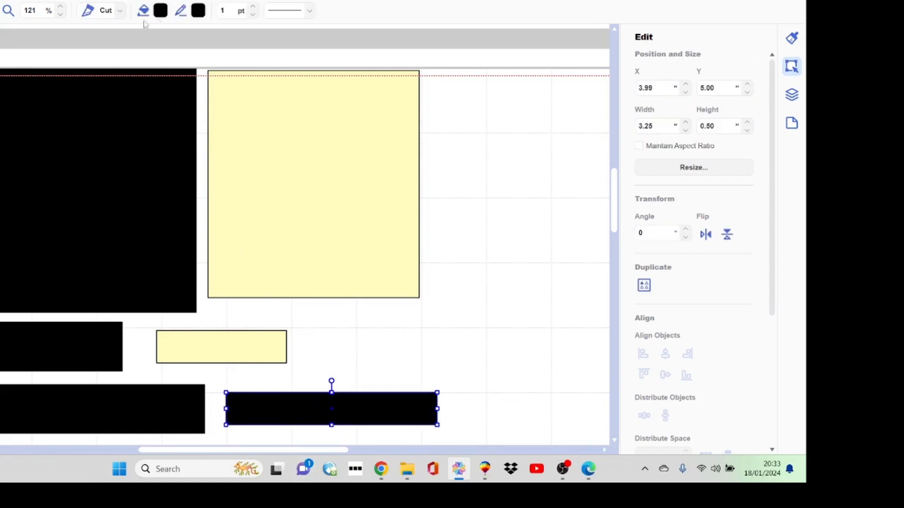
{"action": "left_click", "coordinate": [162, 11]}
{"action": "left_click", "coordinate": [339, 150]}
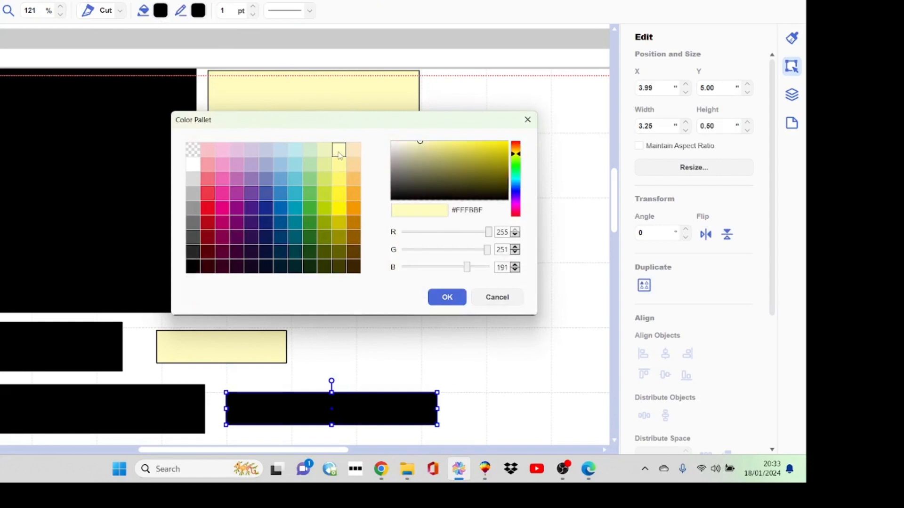
{"action": "left_click", "coordinate": [459, 299]}
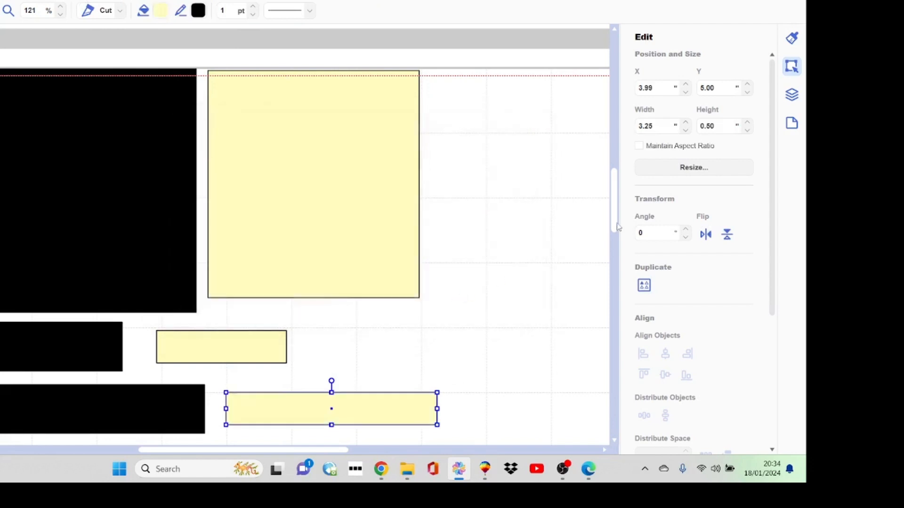
Step: Duplicate the 3.50" black strip and place the copy directly below the original
{"action": "left_click_drag", "start_coordinate": [614, 220], "coordinate": [619, 252]}
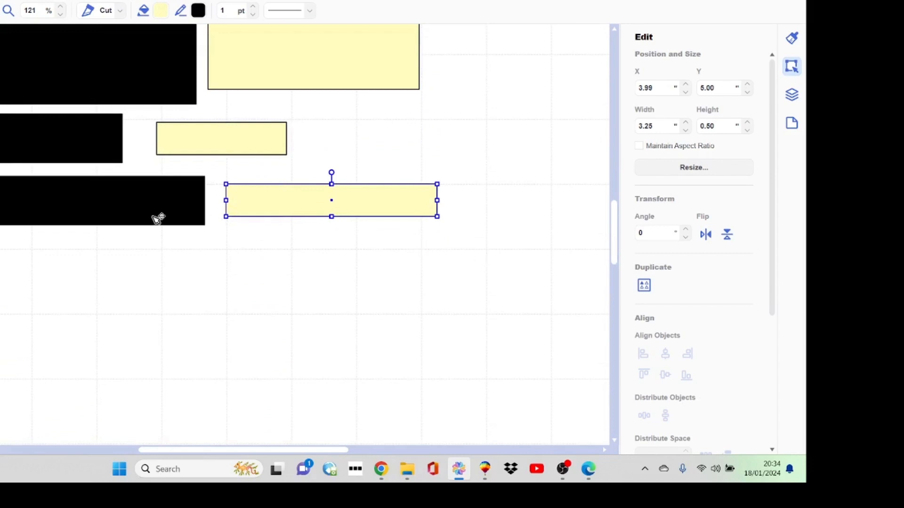
{"action": "left_click", "coordinate": [113, 208]}
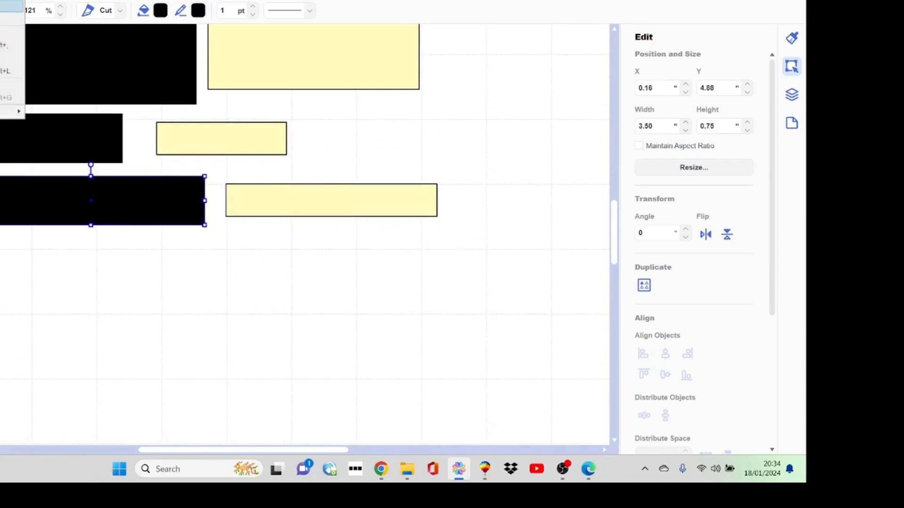
{"action": "left_click", "coordinate": [5, 6]}
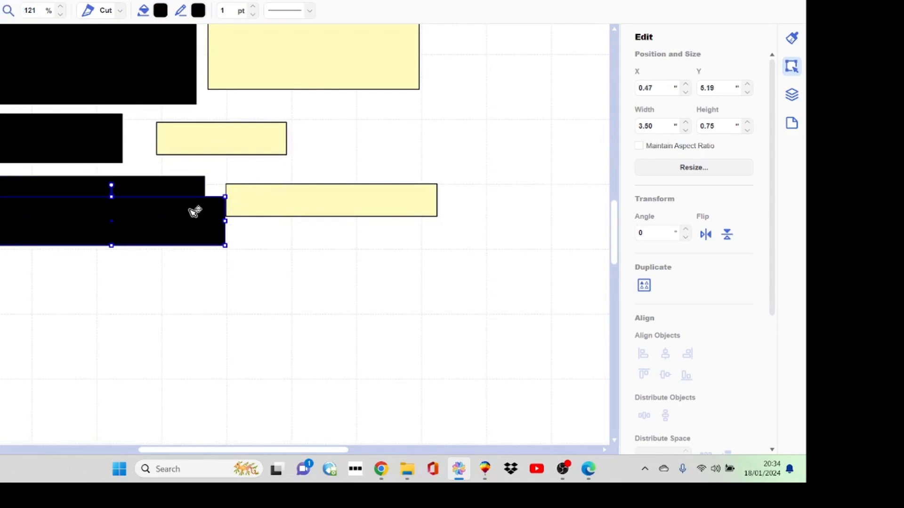
{"action": "left_click_drag", "start_coordinate": [195, 212], "coordinate": [174, 262]}
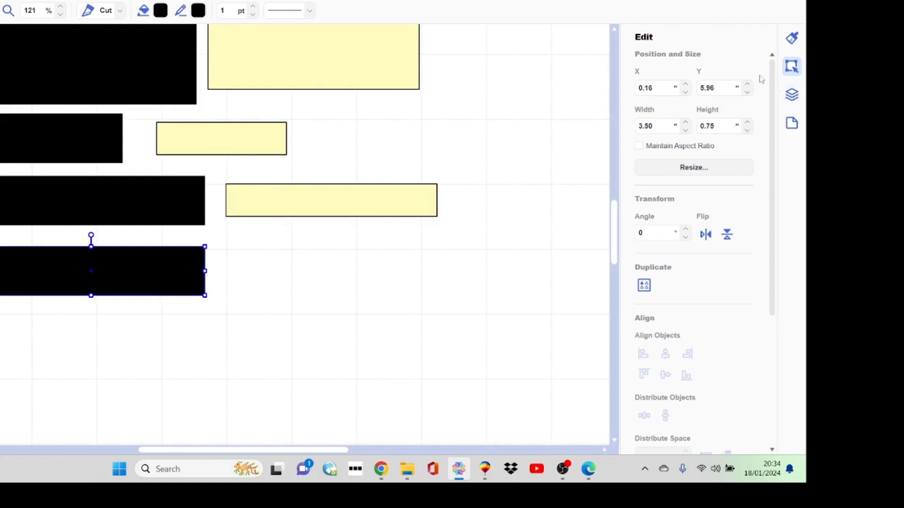
Step: Set the width of the lowest black strip to 1.00", keeping its height at 0.75"
{"action": "left_click_drag", "start_coordinate": [660, 130], "coordinate": [619, 118]}
{"action": "type", "text": "1"}
{"action": "key", "text": "Return"}
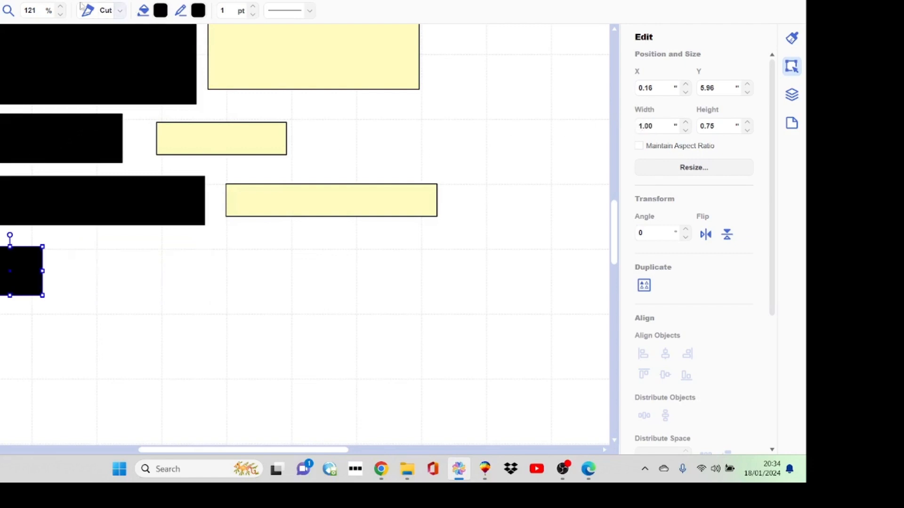
Step: Duplicate the 1.00" black rectangle and resize the copy to 0.75" wide by 0.50" high
{"action": "left_click", "coordinate": [0, 0]}
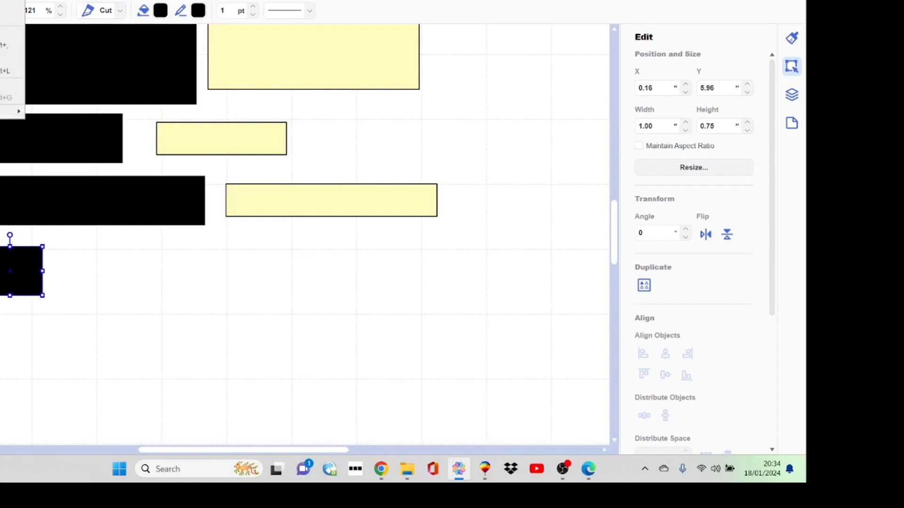
{"action": "left_click", "coordinate": [1, 6]}
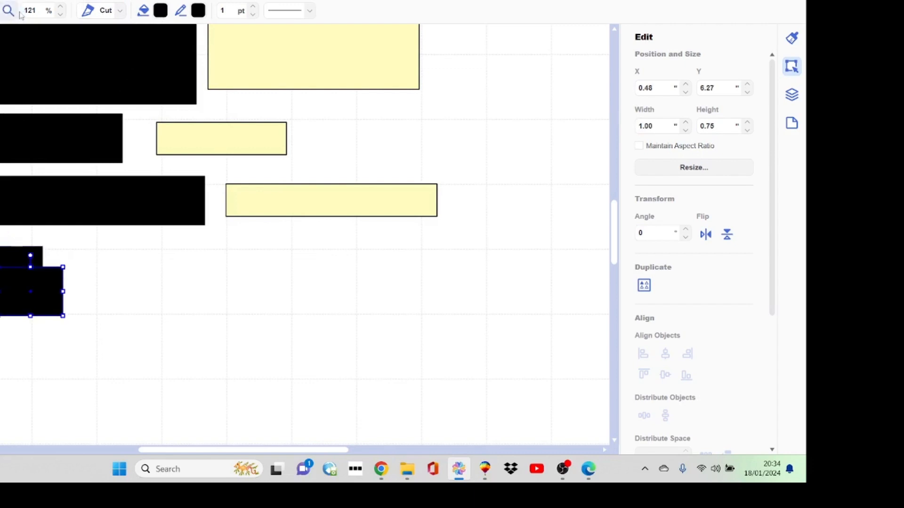
{"action": "left_click", "coordinate": [686, 131]}
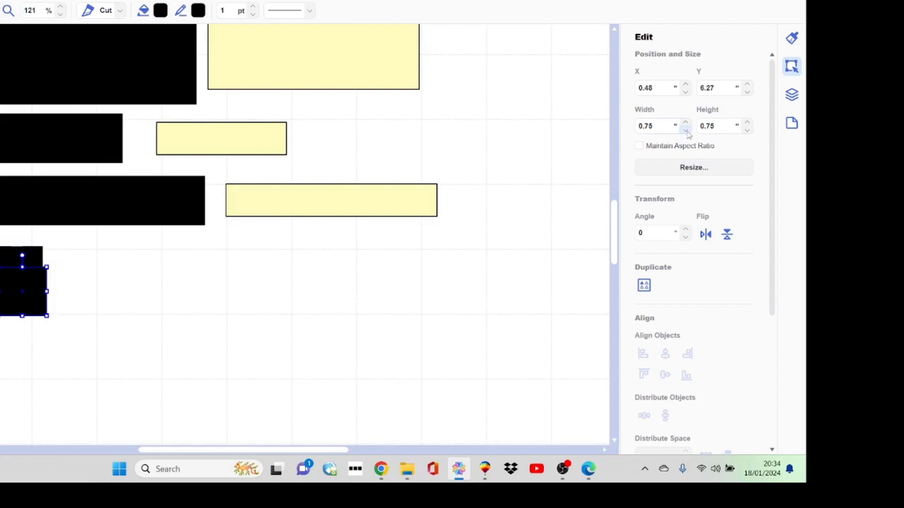
{"action": "left_click", "coordinate": [748, 131]}
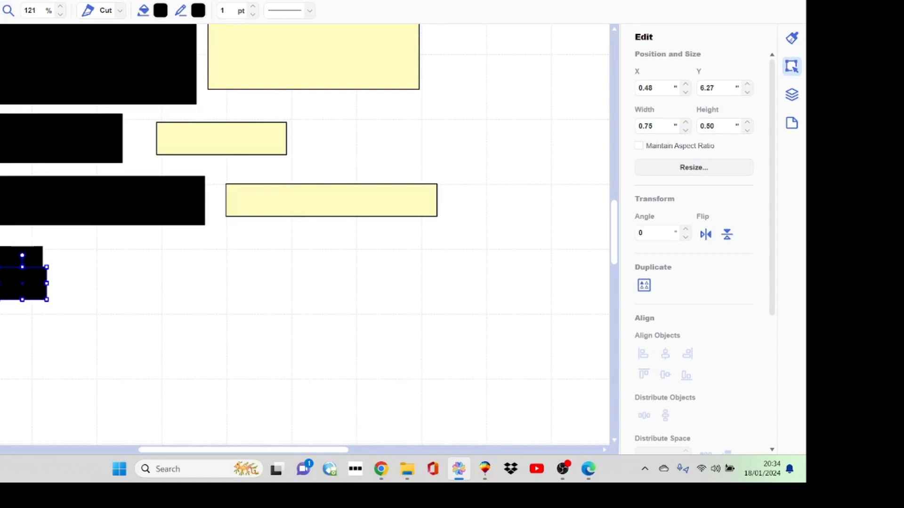
Step: Fill the 0.75" by 0.50" copy with pale yellow and place it just right of the black 1.00" rectangle
{"action": "left_click", "coordinate": [157, 10]}
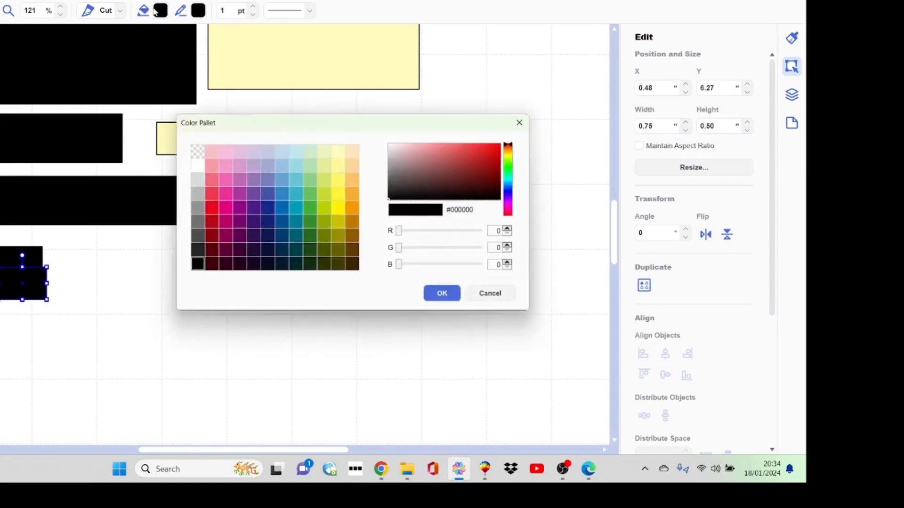
{"action": "left_click", "coordinate": [339, 151]}
{"action": "left_click", "coordinate": [448, 298]}
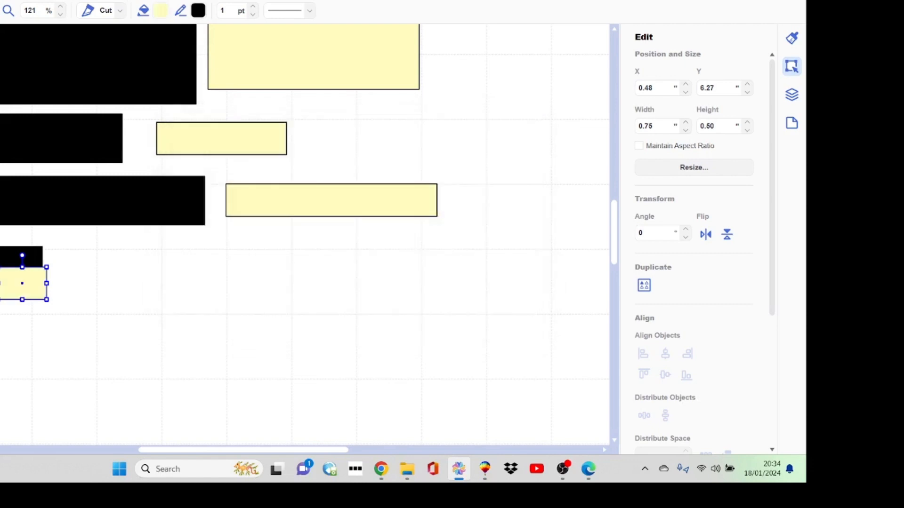
{"action": "left_click_drag", "start_coordinate": [44, 274], "coordinate": [113, 269]}
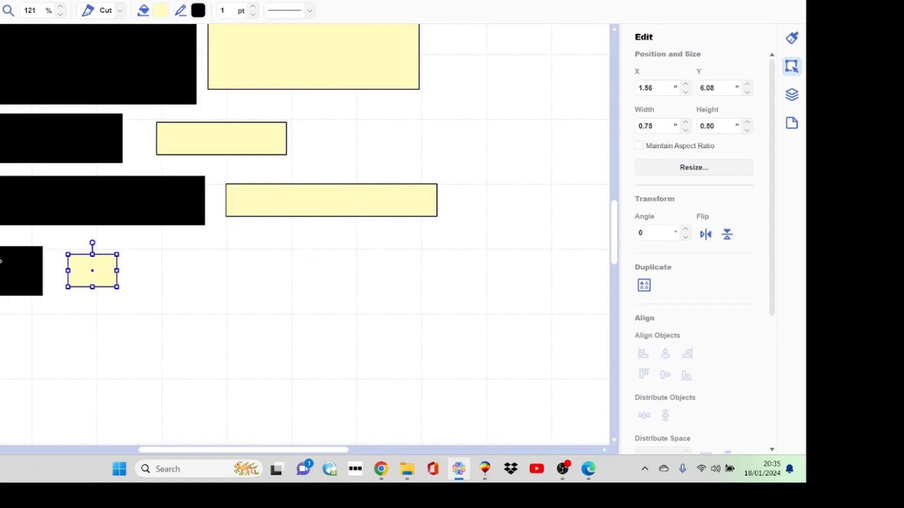
Step: Duplicate the 1.00" by 0.75" black rectangle, place the copy below it and set the copy's height to 3.75"
{"action": "left_click", "coordinate": [2, 261]}
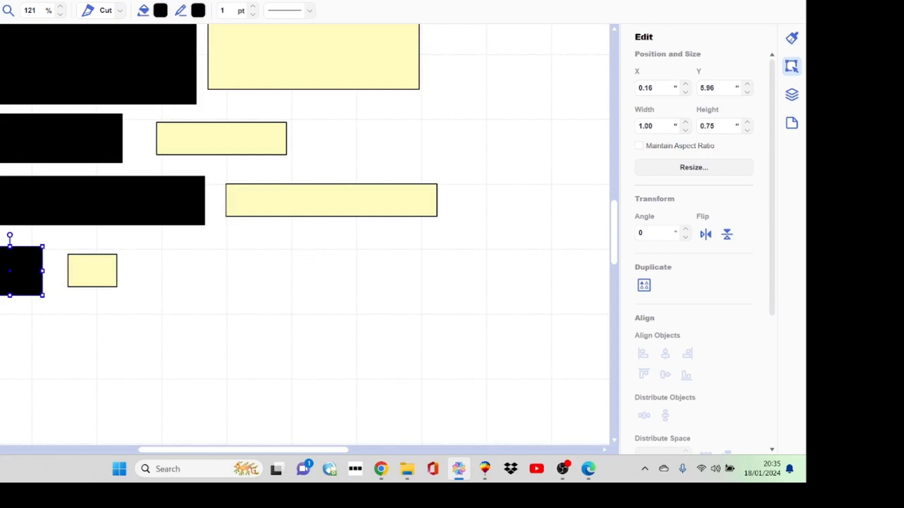
{"action": "left_click", "coordinate": [0, 0]}
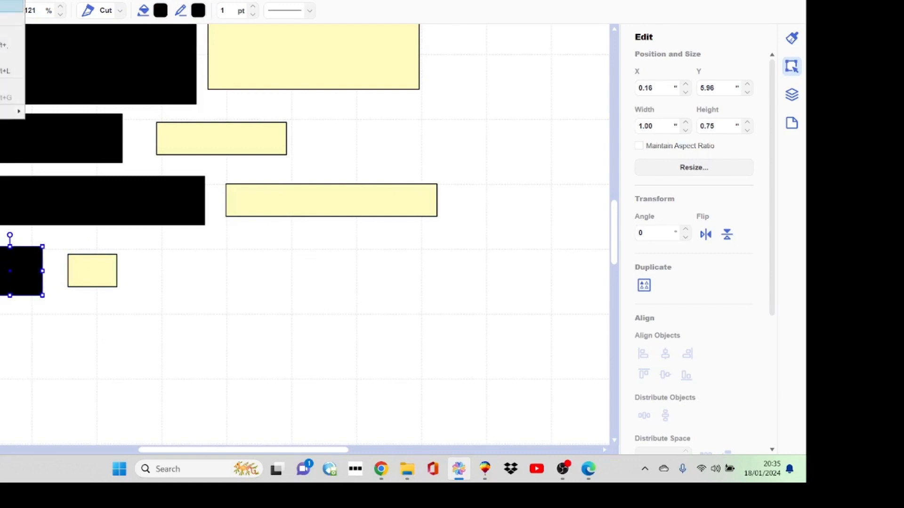
{"action": "left_click", "coordinate": [2, 5]}
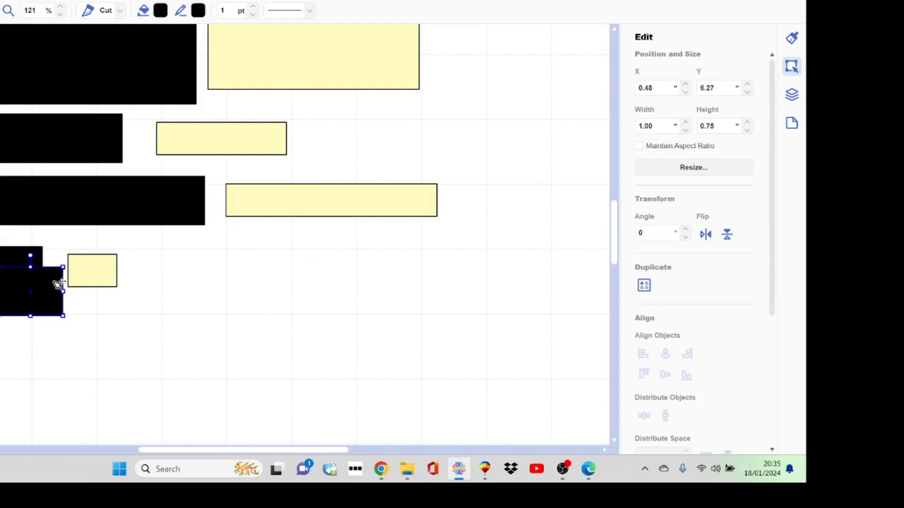
{"action": "left_click_drag", "start_coordinate": [55, 281], "coordinate": [49, 340]}
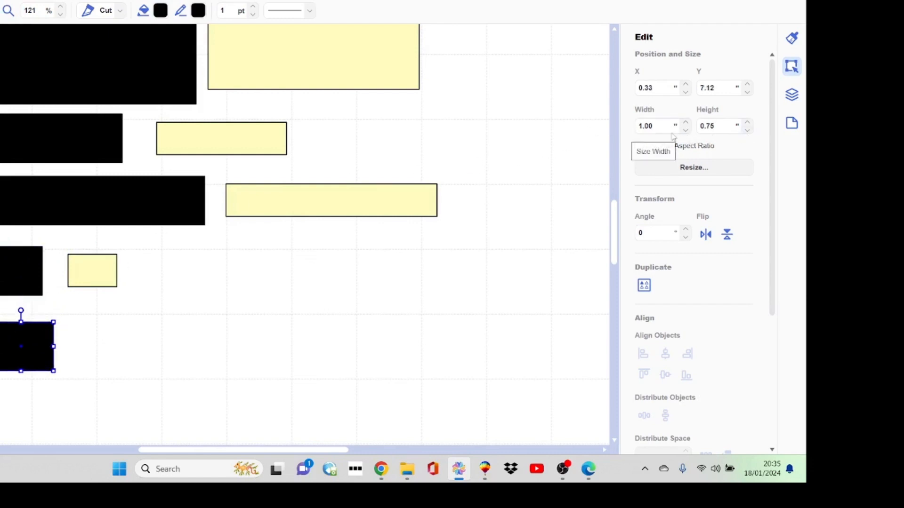
{"action": "left_click", "coordinate": [727, 127]}
{"action": "type", "text": "3"}
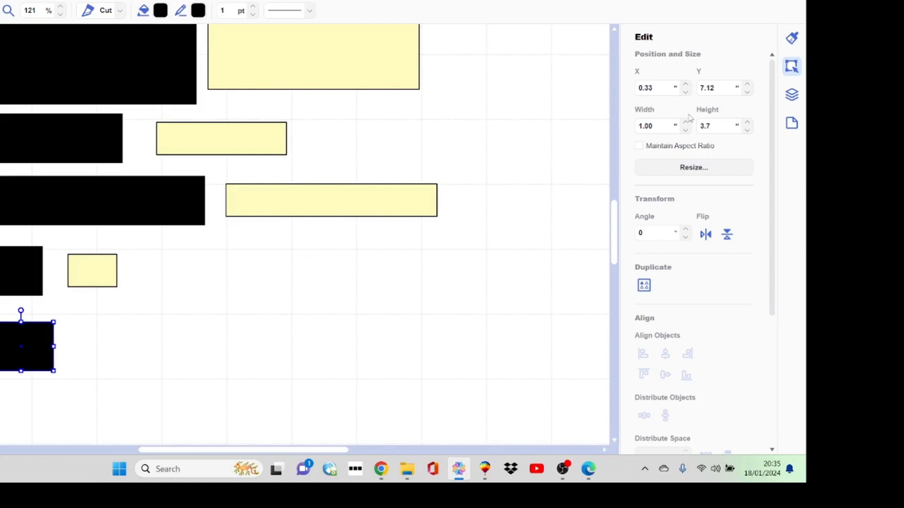
{"action": "key", "text": "Return"}
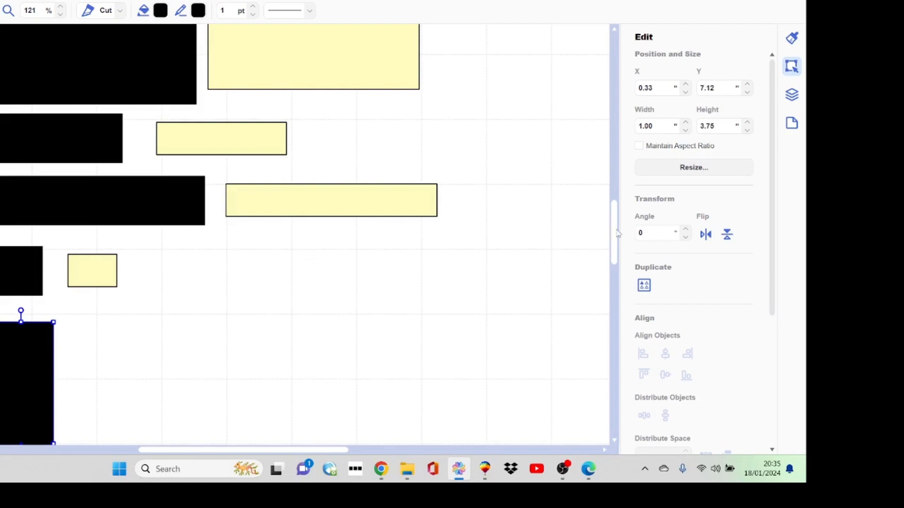
Step: Duplicate the 1.00" by 3.75" black rectangle and resize the copy to 0.75" wide by 3.50" high
{"action": "scroll", "coordinate": [616, 234], "scroll_direction": "up", "scroll_amount": 1}
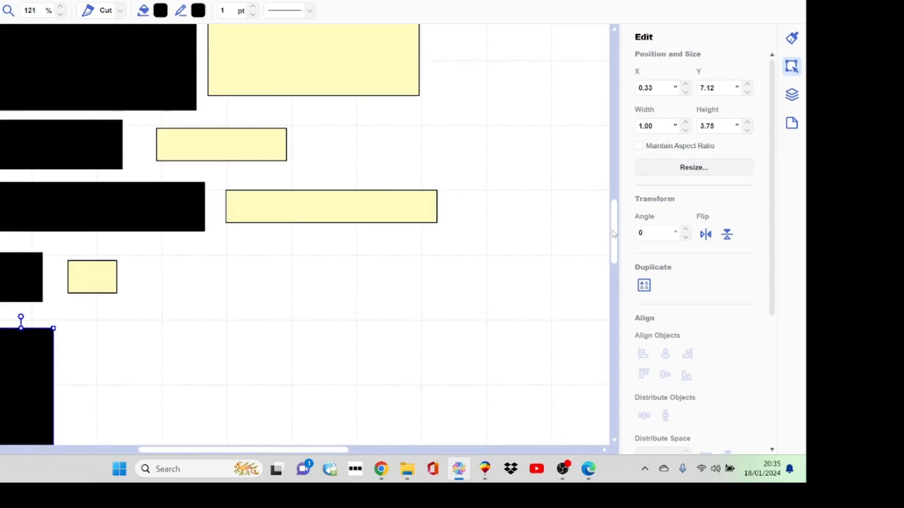
{"action": "left_click_drag", "start_coordinate": [614, 234], "coordinate": [624, 258]}
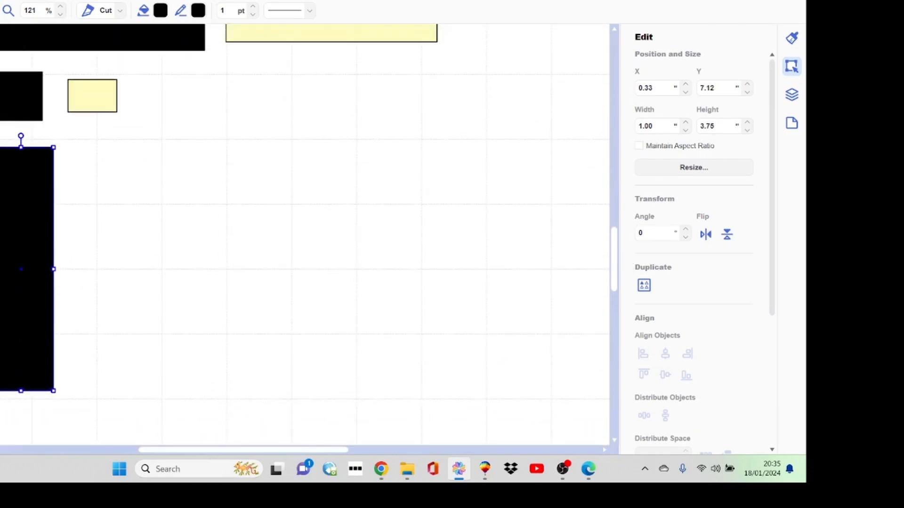
{"action": "key", "text": "ctrl+d"}
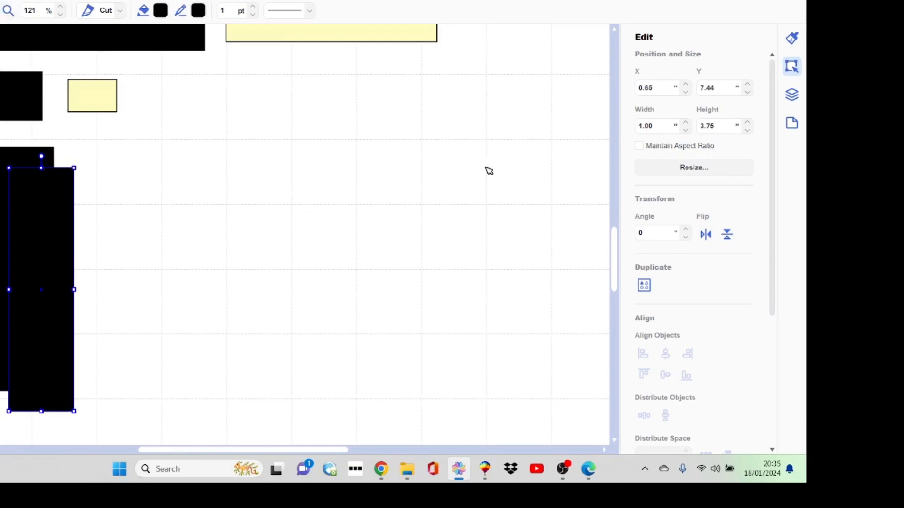
{"action": "left_click", "coordinate": [686, 132]}
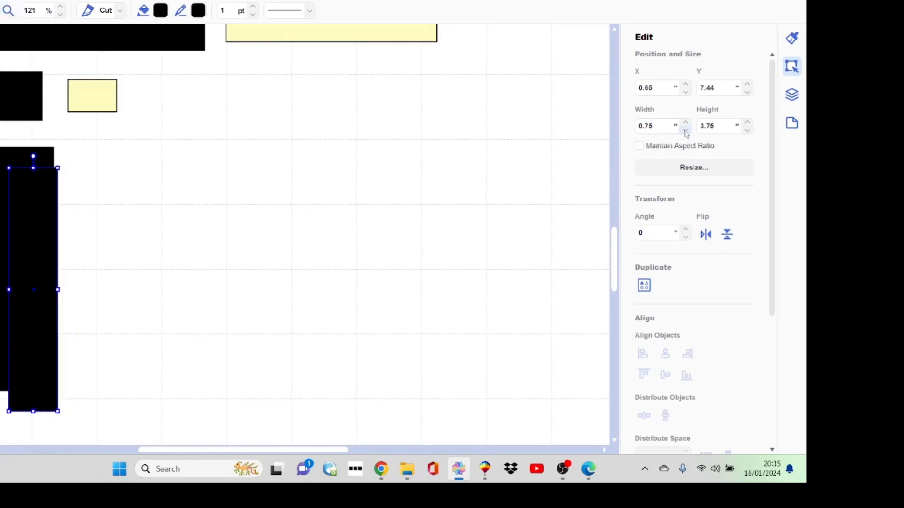
{"action": "left_click", "coordinate": [747, 130]}
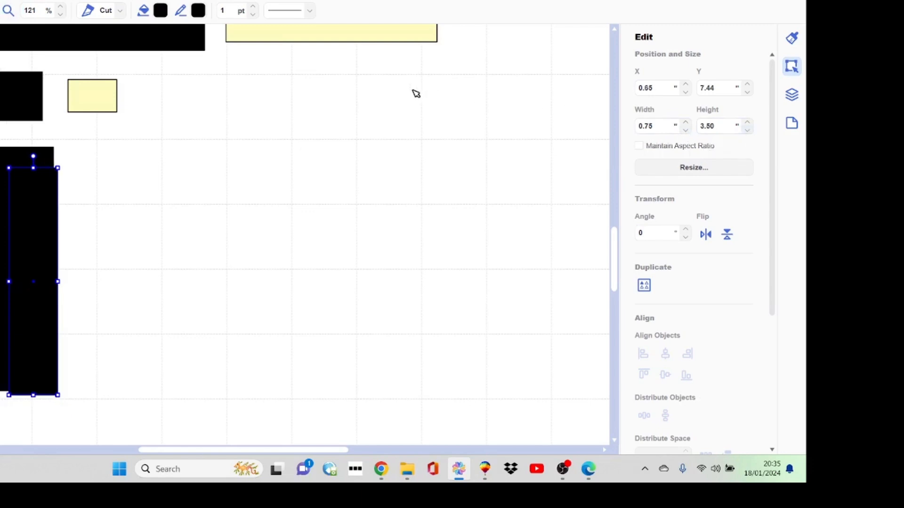
Step: Fill the 0.75" by 3.50" copy with pale yellow #FFFBBF and place it right of the tall black rectangle
{"action": "left_click", "coordinate": [166, 14]}
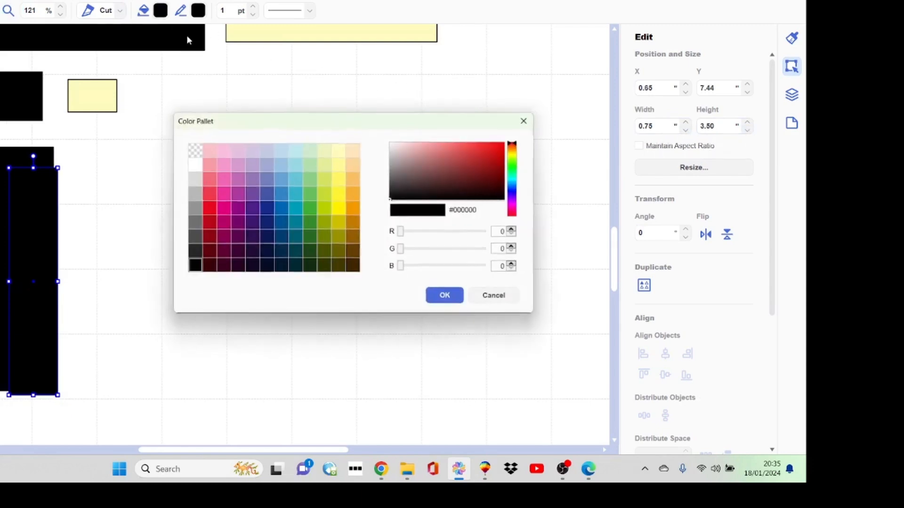
{"action": "left_click", "coordinate": [339, 150]}
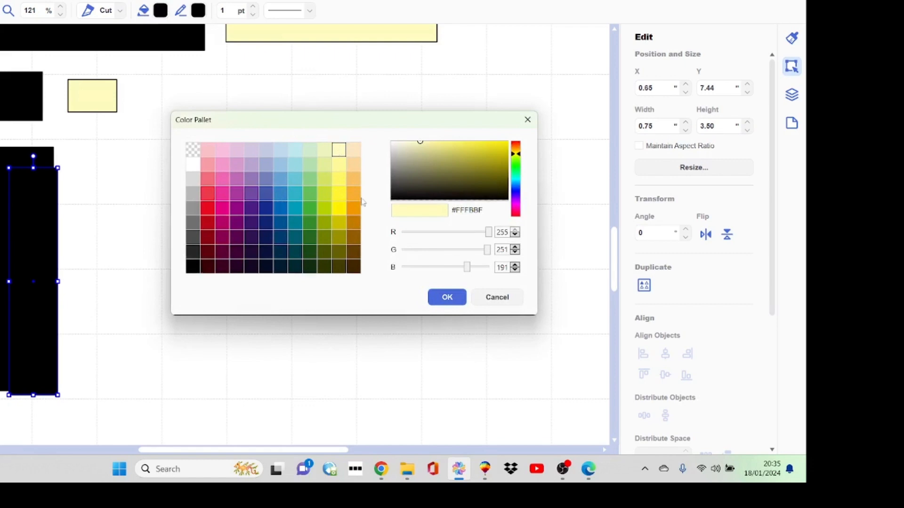
{"action": "left_click", "coordinate": [447, 297]}
{"action": "left_click", "coordinate": [181, 294]}
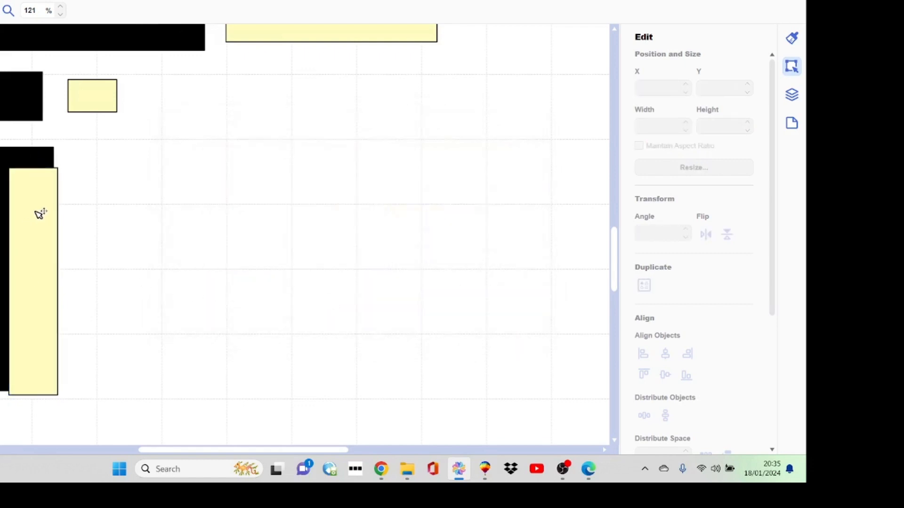
{"action": "left_click_drag", "start_coordinate": [41, 214], "coordinate": [96, 198]}
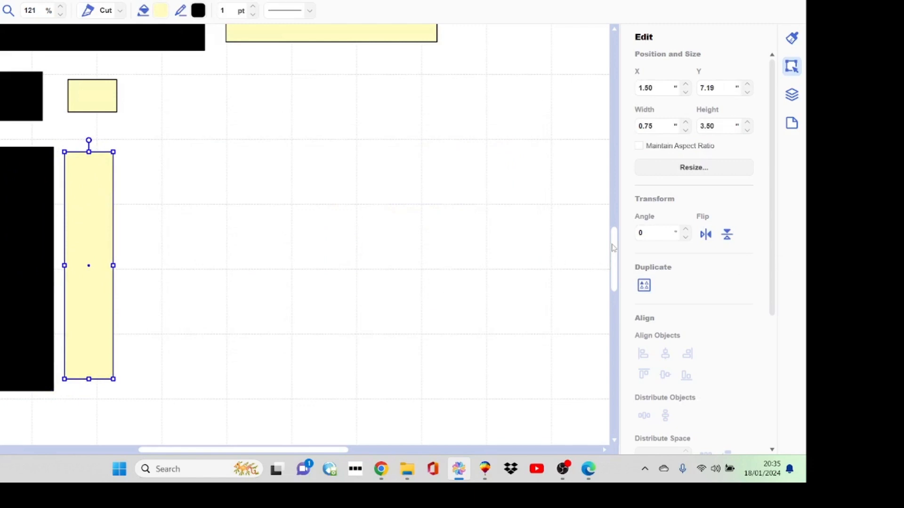
Step: Move the teal card base onto the mat beneath the rectangles, at about X 0.17" and Y 0.51"
{"action": "left_click_drag", "start_coordinate": [614, 247], "coordinate": [614, 184]}
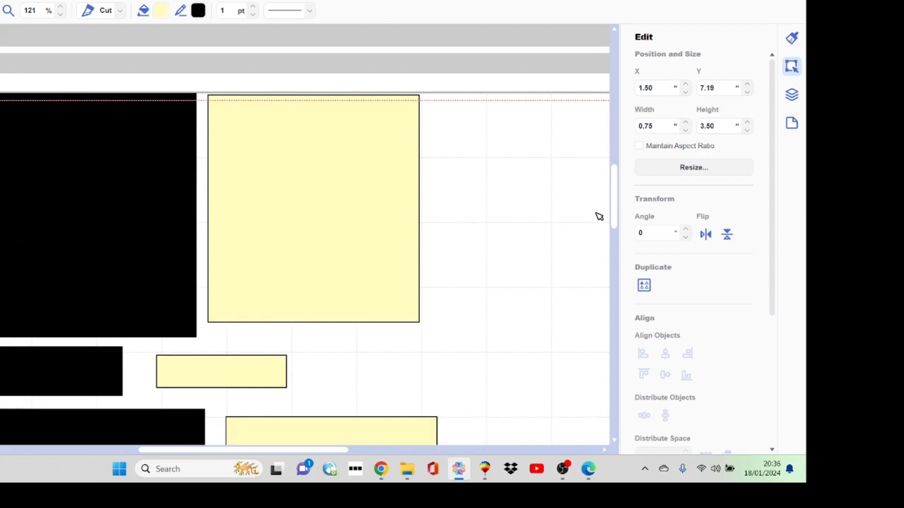
{"action": "left_click_drag", "start_coordinate": [616, 214], "coordinate": [615, 258]}
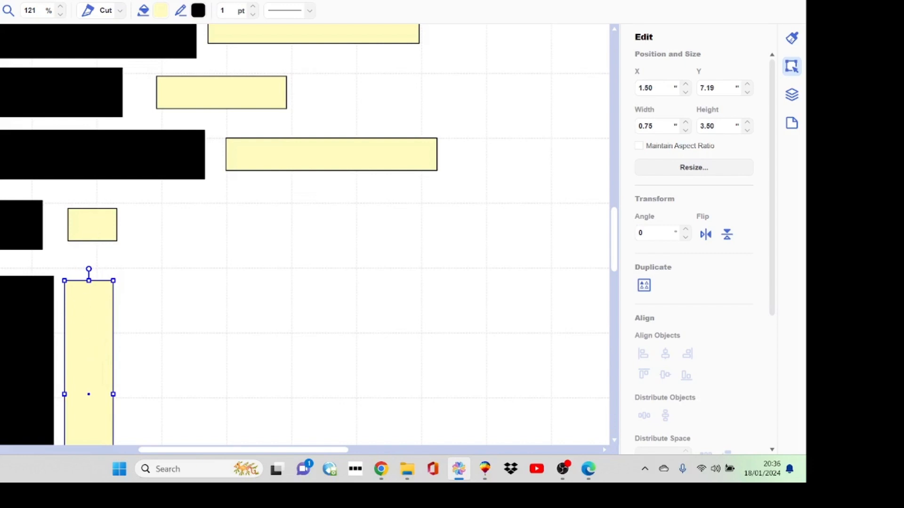
{"action": "left_click", "coordinate": [0, 0]}
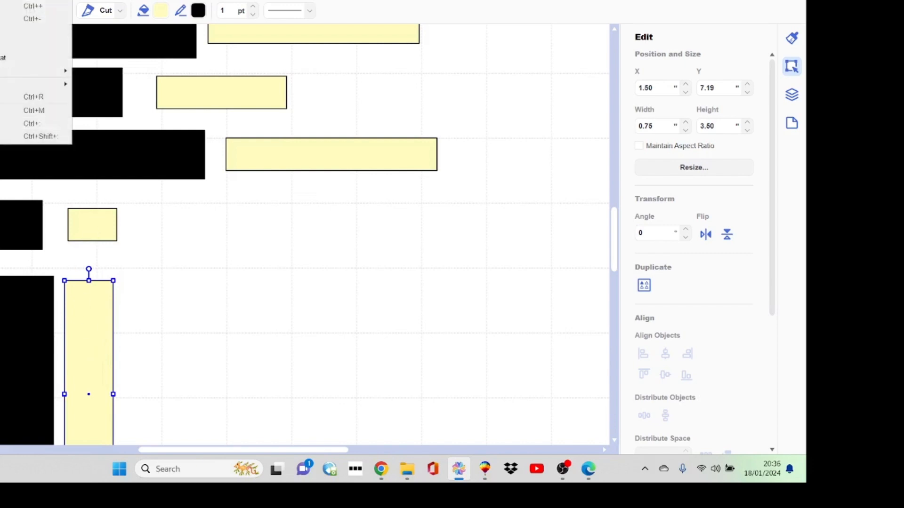
{"action": "left_click", "coordinate": [4, 34]}
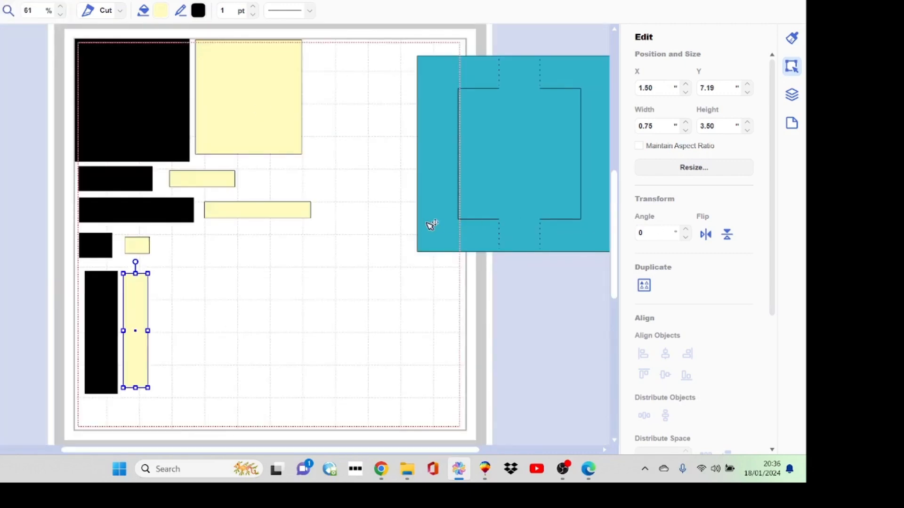
{"action": "left_click_drag", "start_coordinate": [584, 162], "coordinate": [249, 160]}
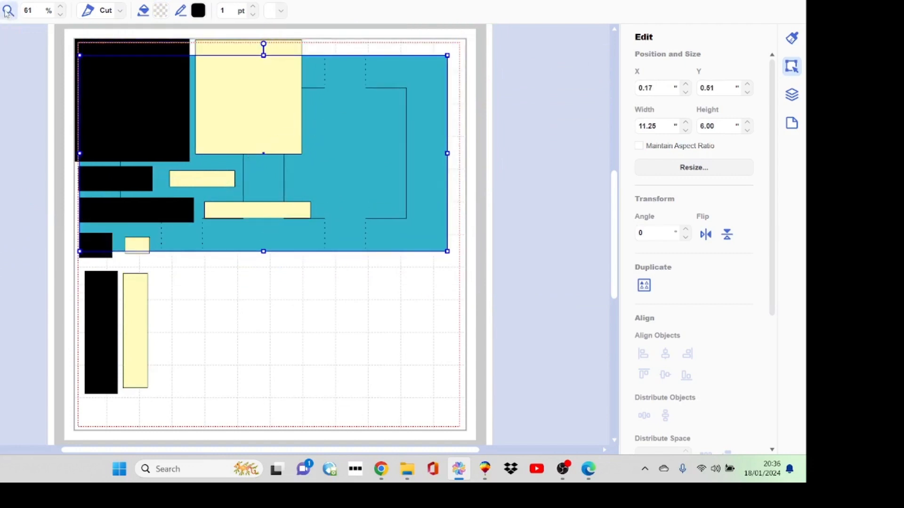
Step: Place the 3.50" by 3.75" black rectangle inside the card's left cut-out panel and lay the 3.25" by 3.50" yellow rectangle over it
{"action": "left_click_drag", "start_coordinate": [66, 34], "coordinate": [339, 256]}
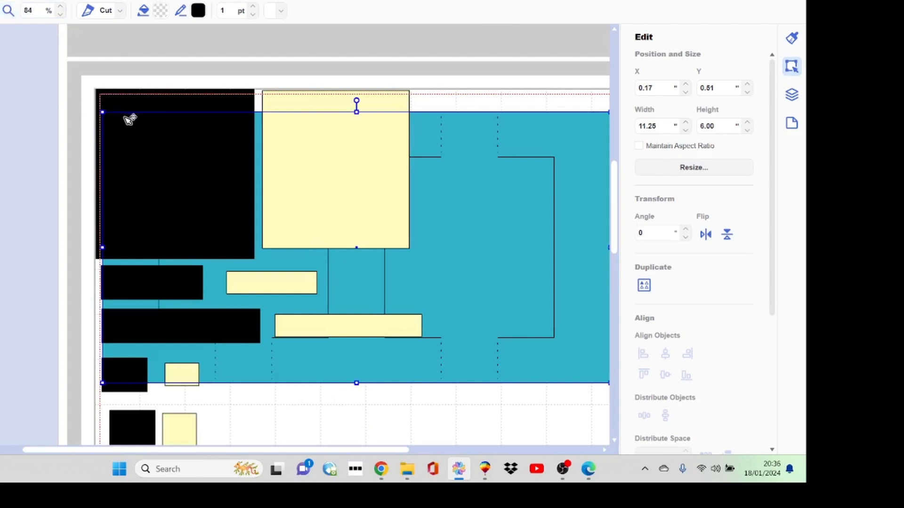
{"action": "left_click_drag", "start_coordinate": [151, 143], "coordinate": [216, 213]}
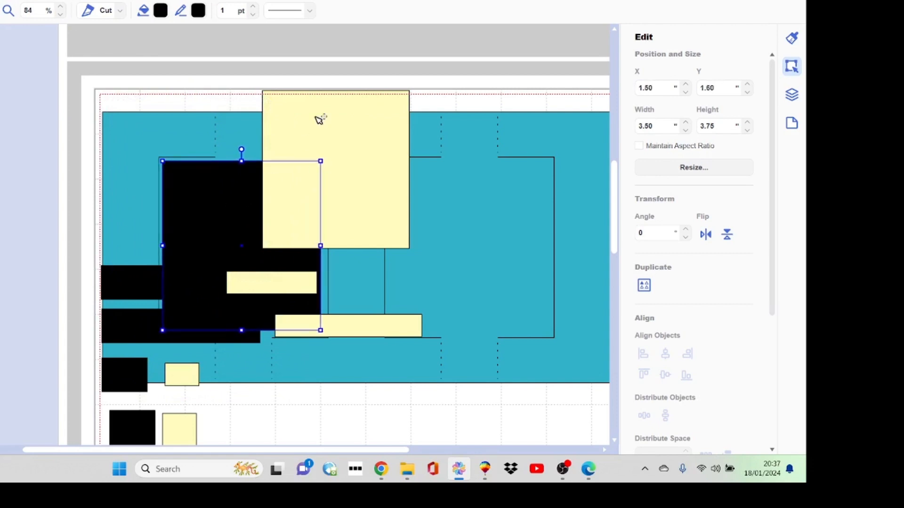
{"action": "left_click_drag", "start_coordinate": [338, 112], "coordinate": [243, 189]}
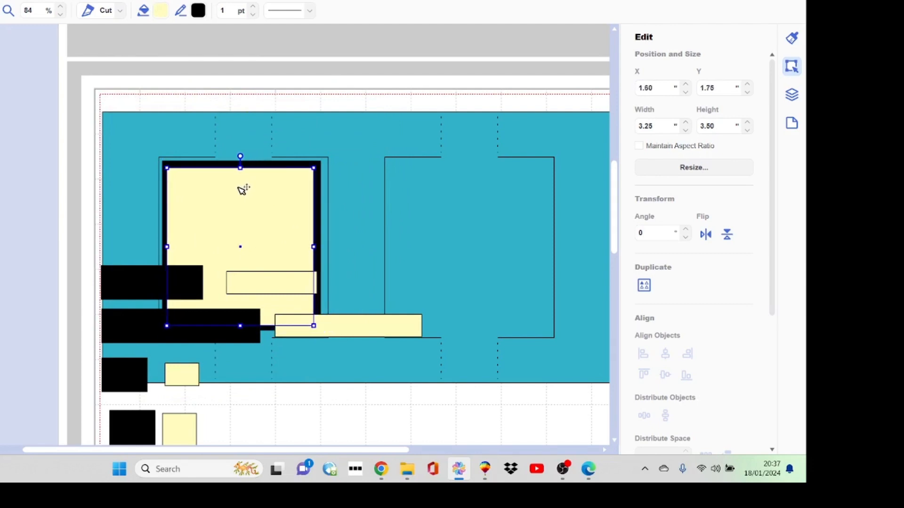
{"action": "left_click", "coordinate": [118, 315]}
{"action": "right_click", "coordinate": [117, 316]}
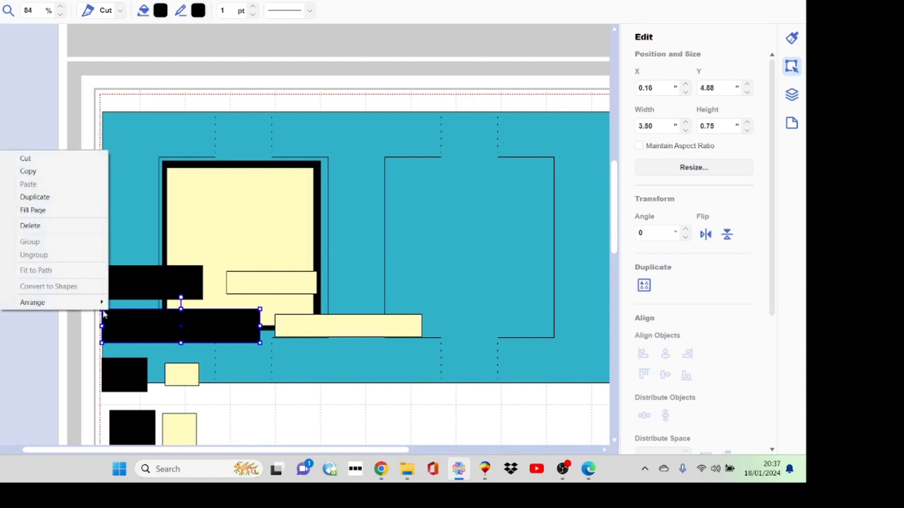
{"action": "left_click", "coordinate": [148, 260]}
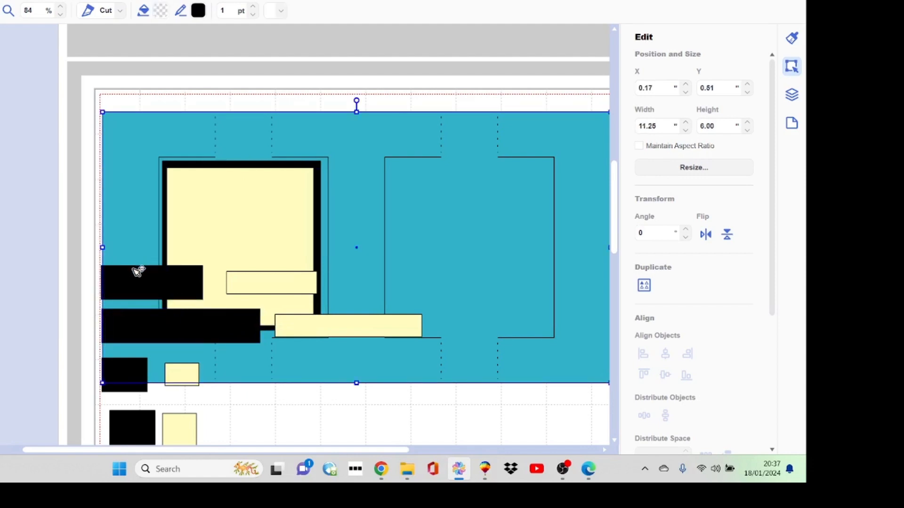
Step: Move the 2.25" black strip to the card's upper-left corner and lay the 2.00" by 0.50" yellow strip over it
{"action": "left_click_drag", "start_coordinate": [147, 280], "coordinate": [153, 129]}
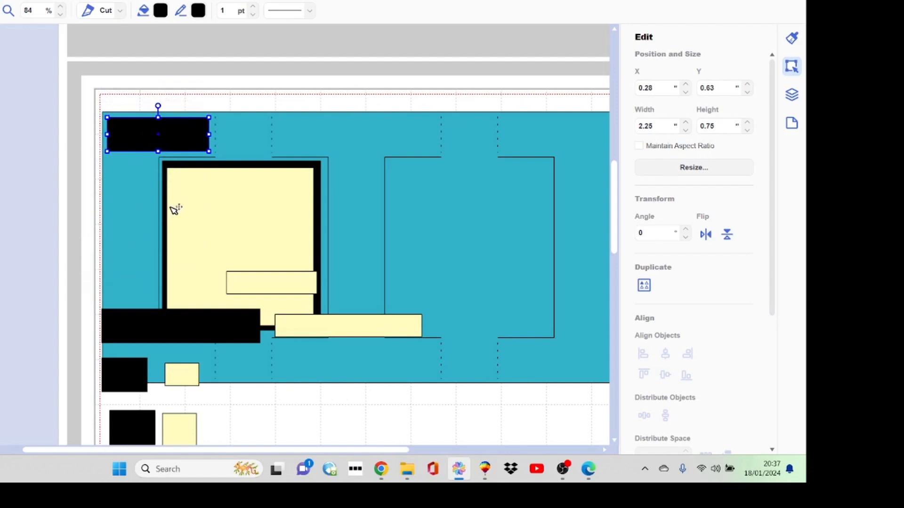
{"action": "left_click", "coordinate": [267, 279]}
{"action": "left_click_drag", "start_coordinate": [268, 278], "coordinate": [154, 133]}
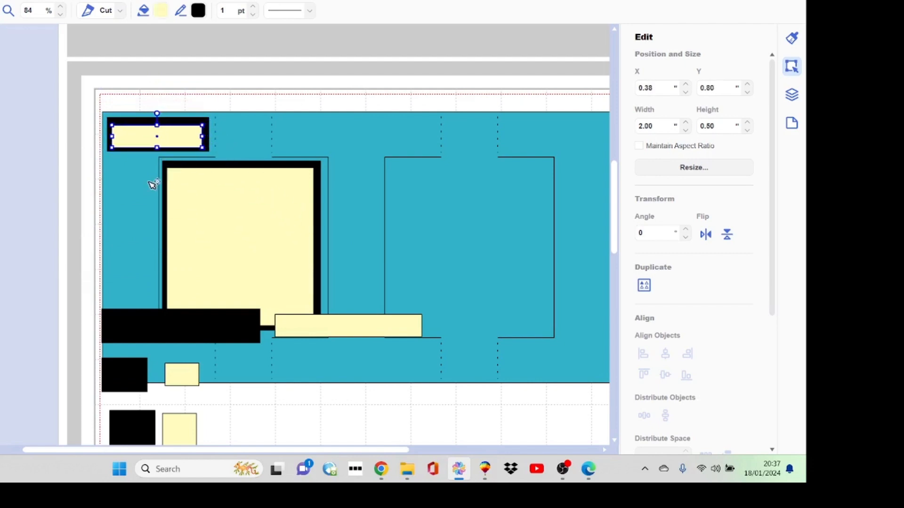
Step: Stack the tall yellow rectangle on the tall black one at the card's left edge, and the 3.25" strip on the 3.50" strip along the upper edge
{"action": "left_click_drag", "start_coordinate": [148, 438], "coordinate": [150, 194]}
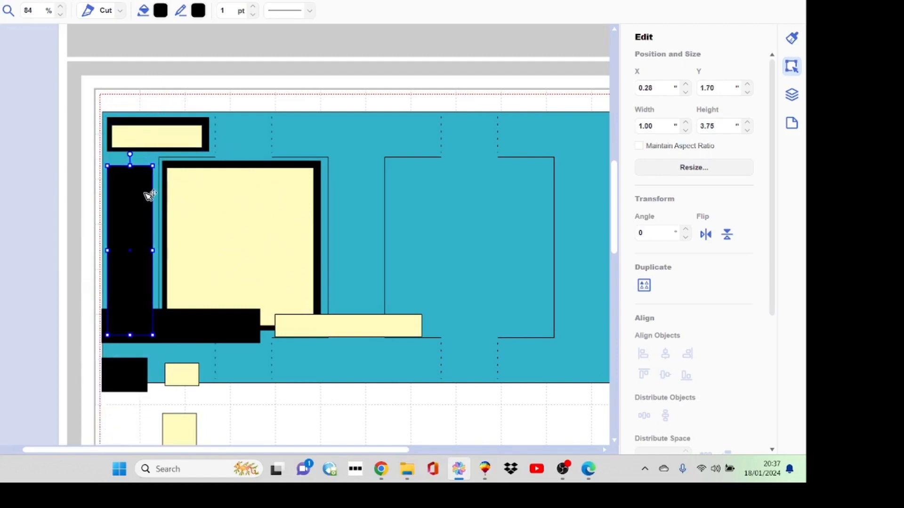
{"action": "left_click_drag", "start_coordinate": [179, 425], "coordinate": [129, 192]}
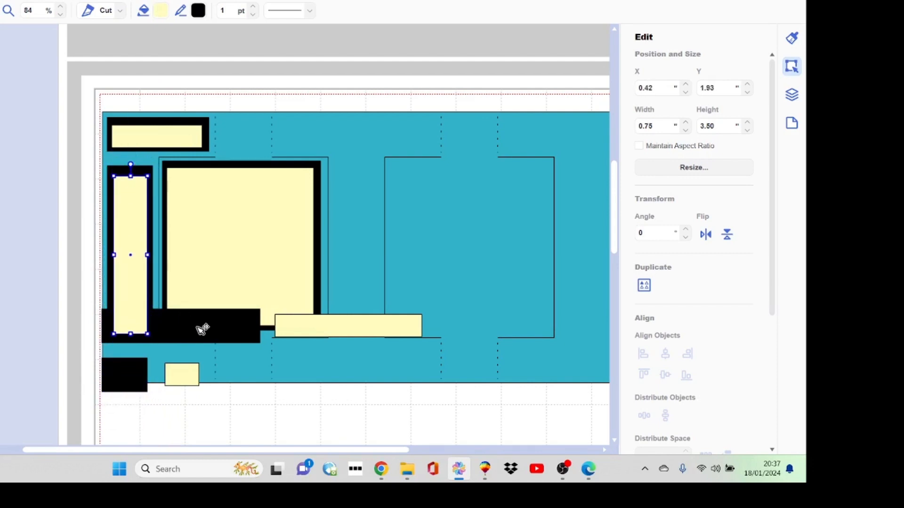
{"action": "left_click_drag", "start_coordinate": [202, 330], "coordinate": [380, 140]}
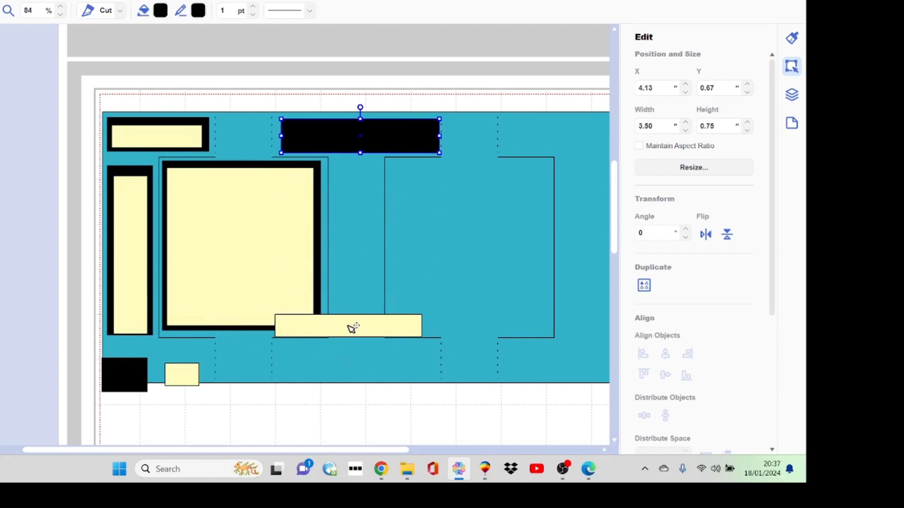
{"action": "left_click_drag", "start_coordinate": [351, 327], "coordinate": [363, 138]}
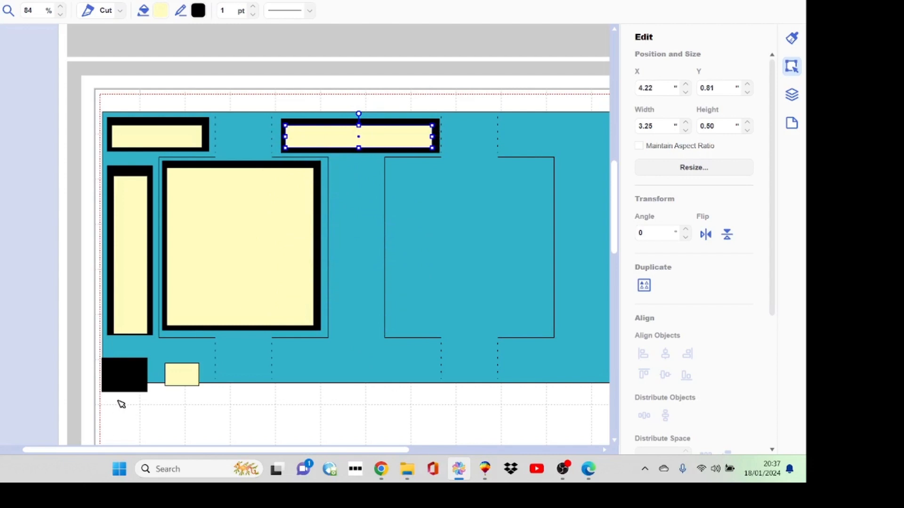
Step: Place the 1.00" by 0.75" black rectangle between the fold lines above the left cut-out panel and lay the 0.75" by 0.50" yellow rectangle over it
{"action": "left_click_drag", "start_coordinate": [128, 376], "coordinate": [249, 135]}
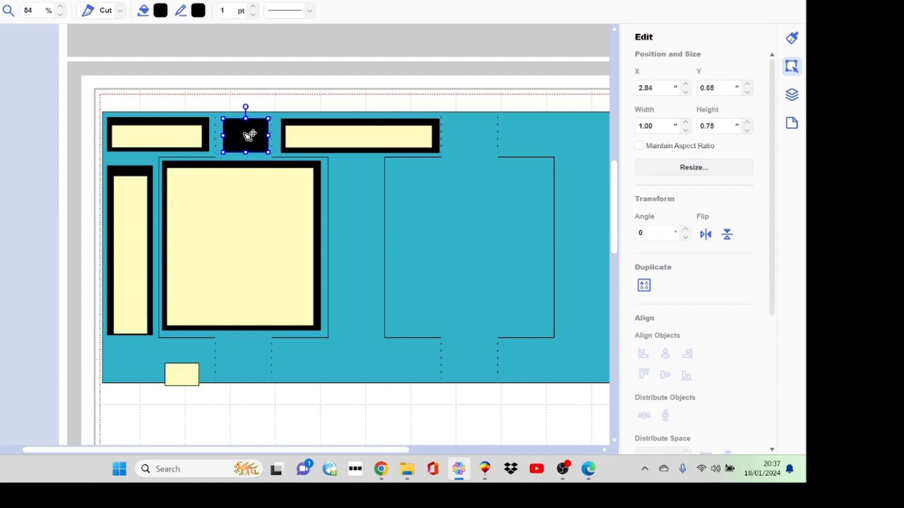
{"action": "left_click_drag", "start_coordinate": [188, 376], "coordinate": [256, 142]}
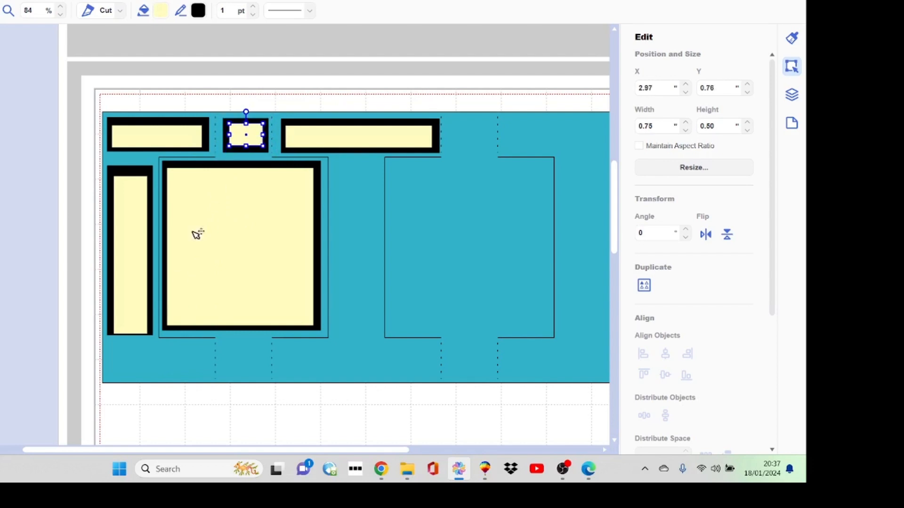
{"action": "left_click", "coordinate": [64, 416]}
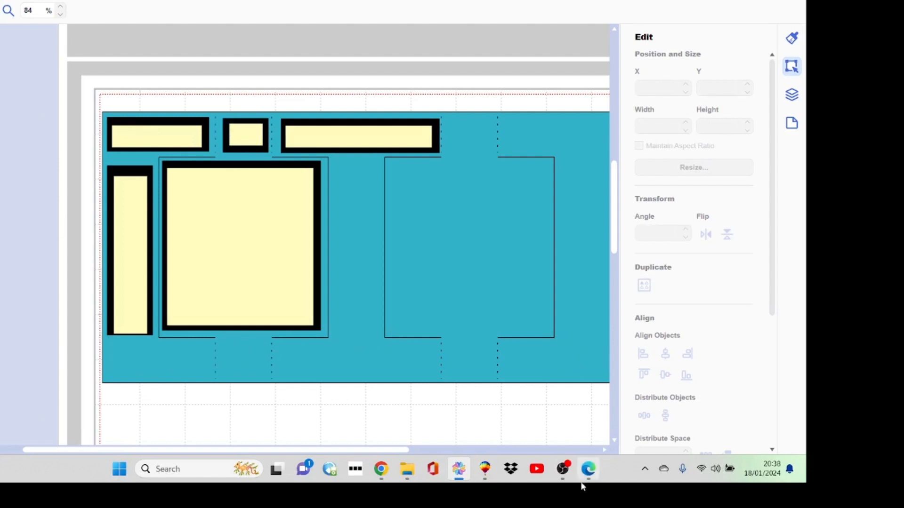
Step: Try to group the teal card base with all the black and yellow mat layers
{"action": "left_click", "coordinate": [600, 451]}
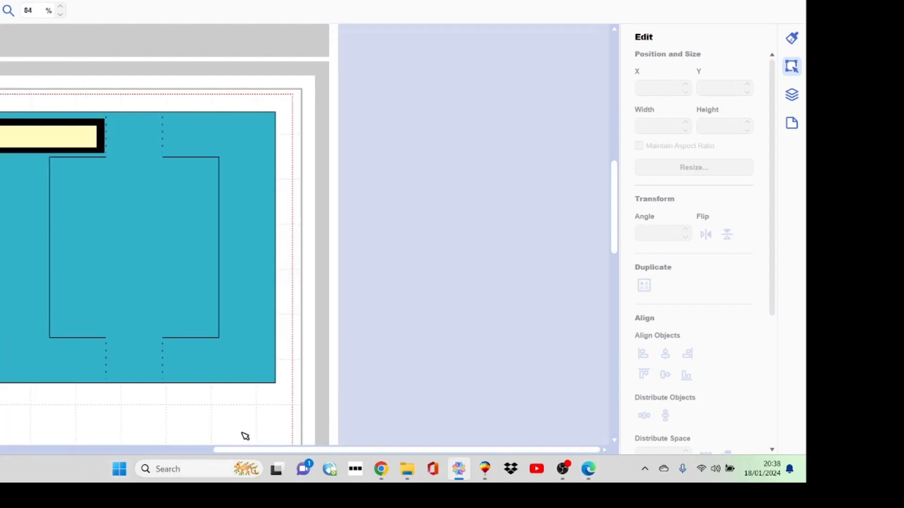
{"action": "left_click_drag", "start_coordinate": [243, 453], "coordinate": [115, 477]}
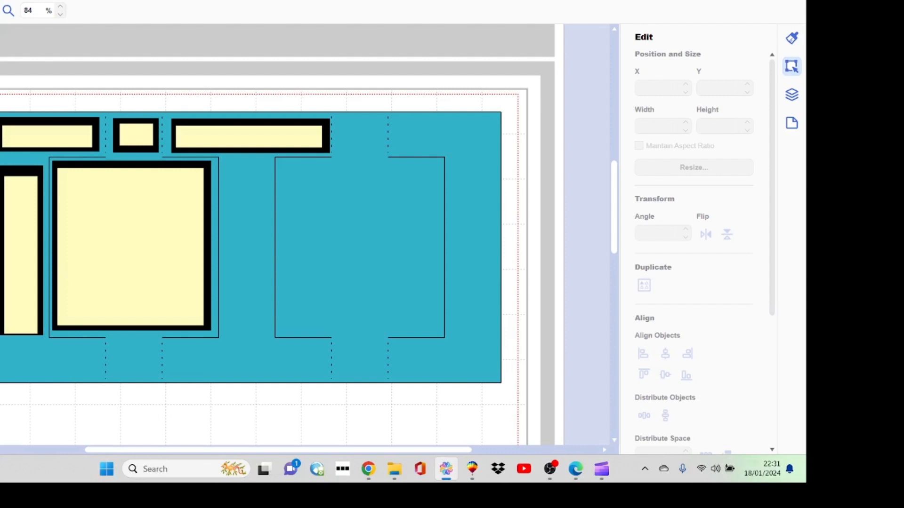
{"action": "key", "text": "ctrl+a"}
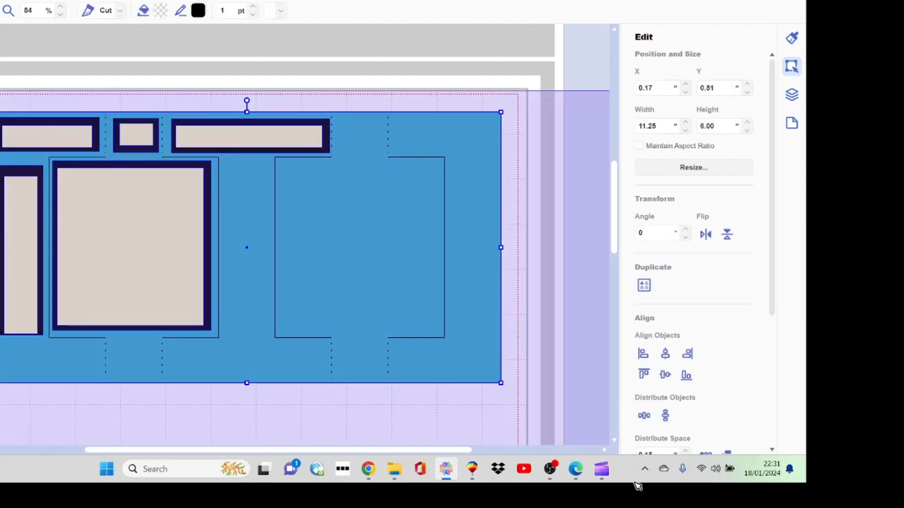
{"action": "left_click_drag", "start_coordinate": [638, 486], "coordinate": [535, 423]}
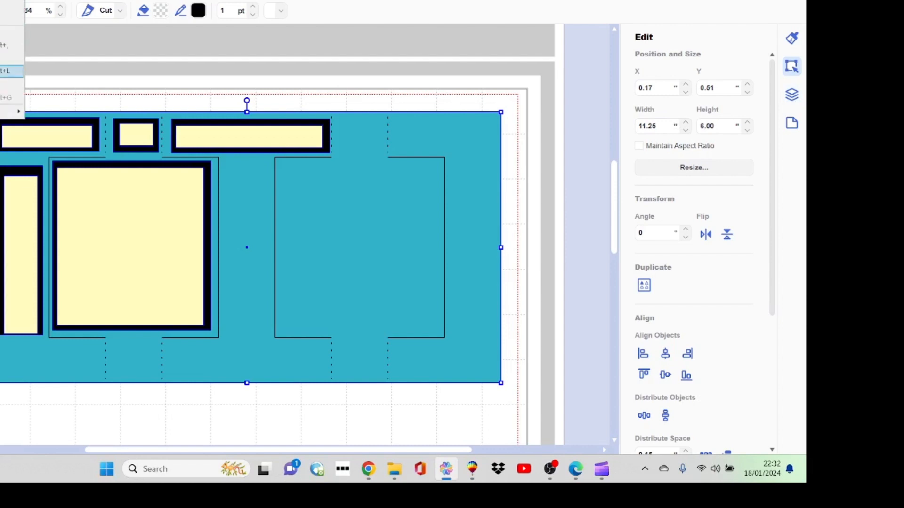
{"action": "left_click", "coordinate": [12, 97]}
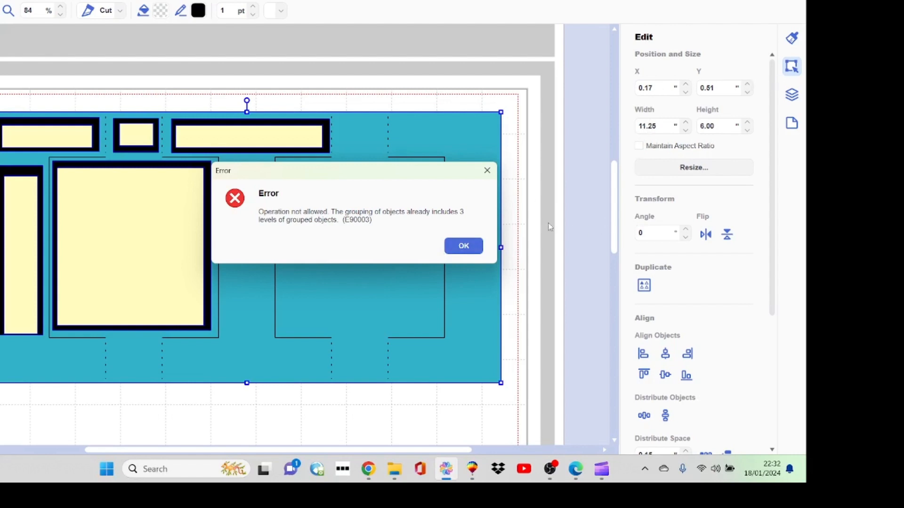
{"action": "left_click", "coordinate": [468, 246]}
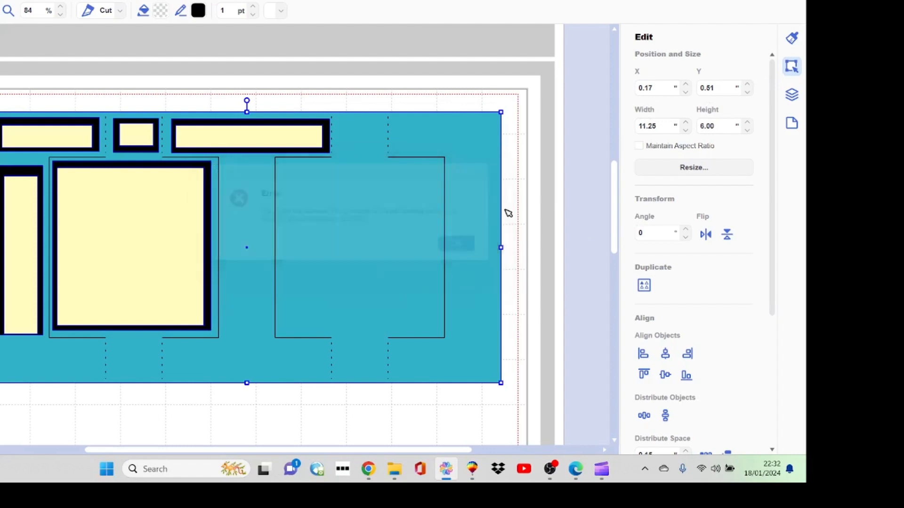
Step: Ungroup the nested group that holds the right cut-out panel's cut and fold lines
{"action": "left_click", "coordinate": [792, 101]}
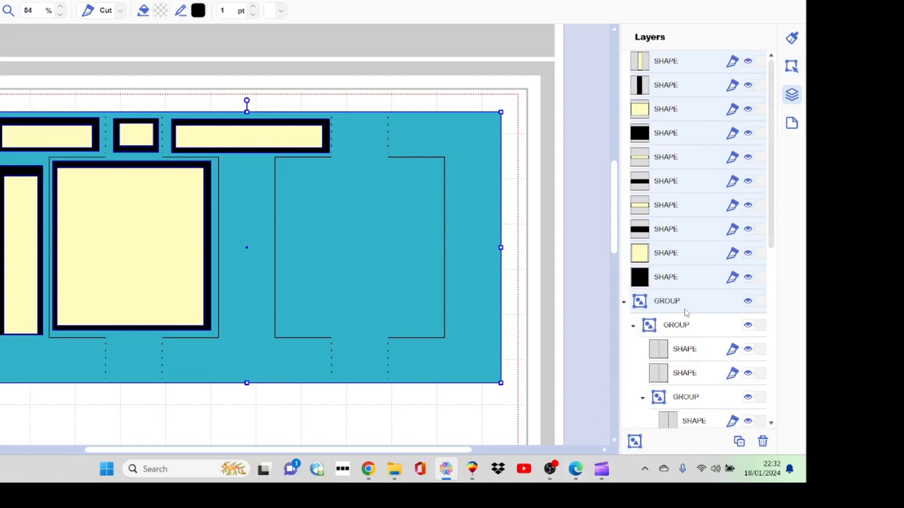
{"action": "left_click", "coordinate": [704, 329]}
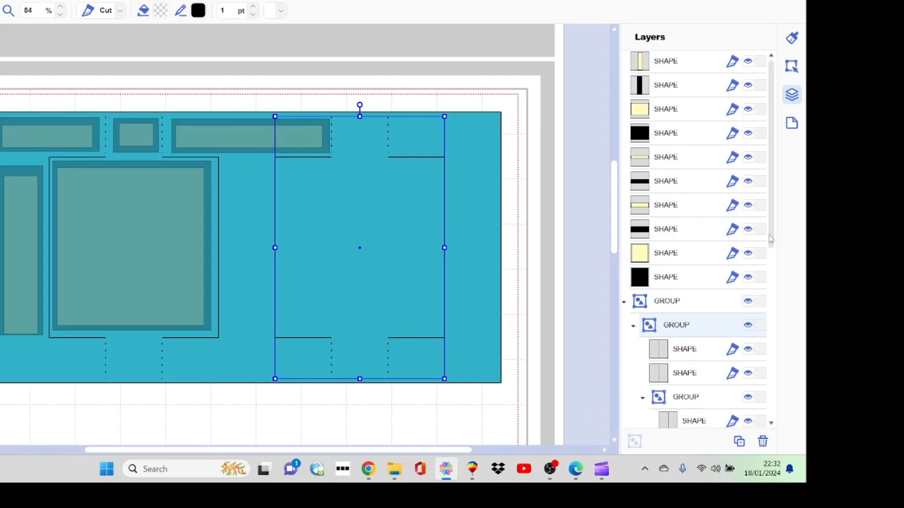
{"action": "left_click_drag", "start_coordinate": [771, 238], "coordinate": [770, 301]}
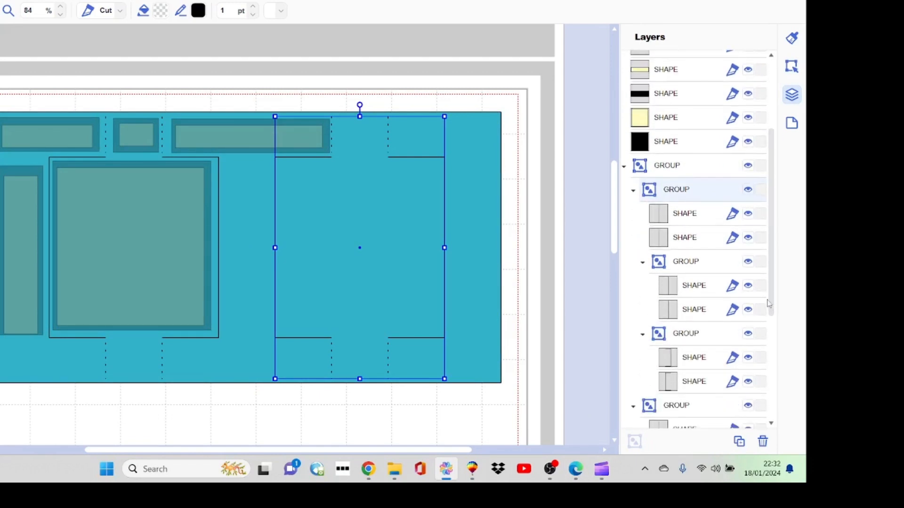
{"action": "left_click", "coordinate": [634, 263]}
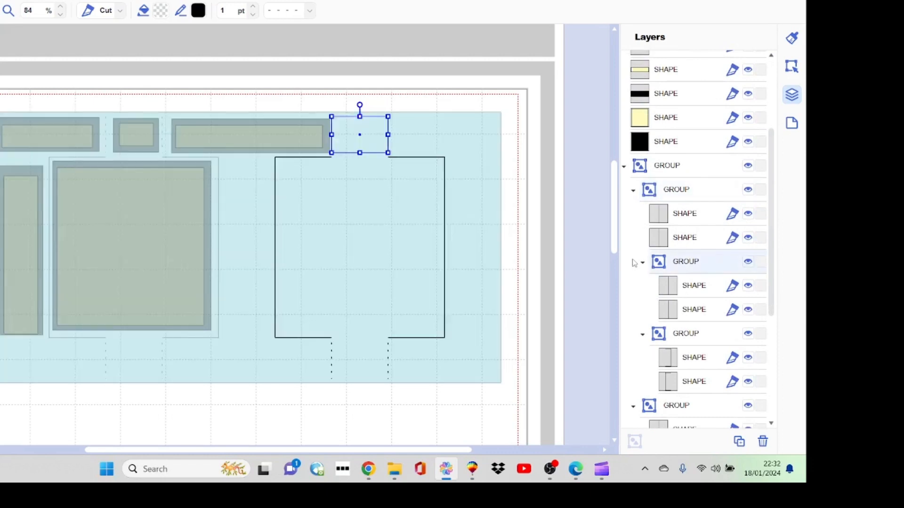
{"action": "left_click", "coordinate": [691, 188]}
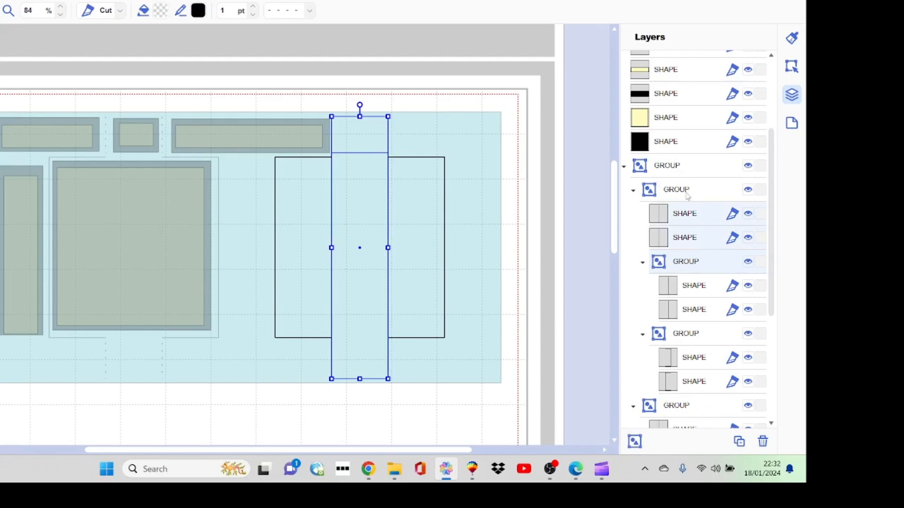
{"action": "left_click", "coordinate": [687, 194]}
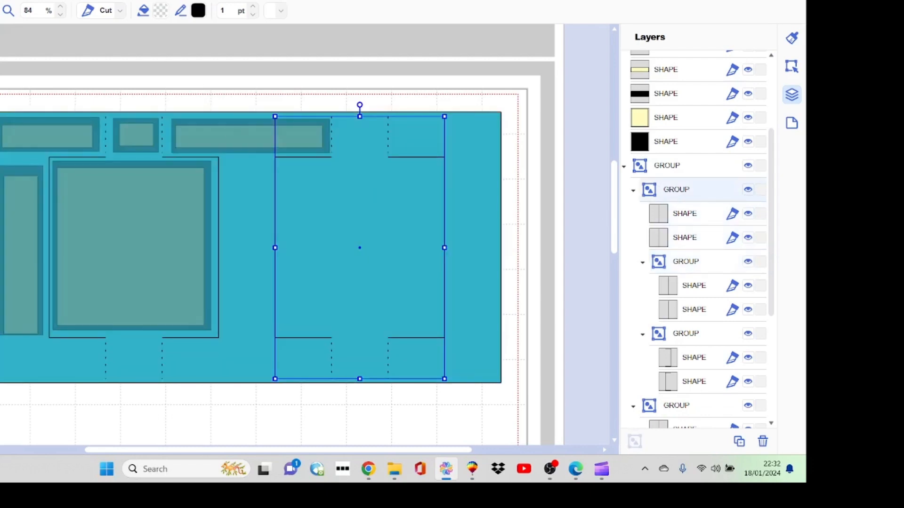
{"action": "left_click", "coordinate": [0, 0]}
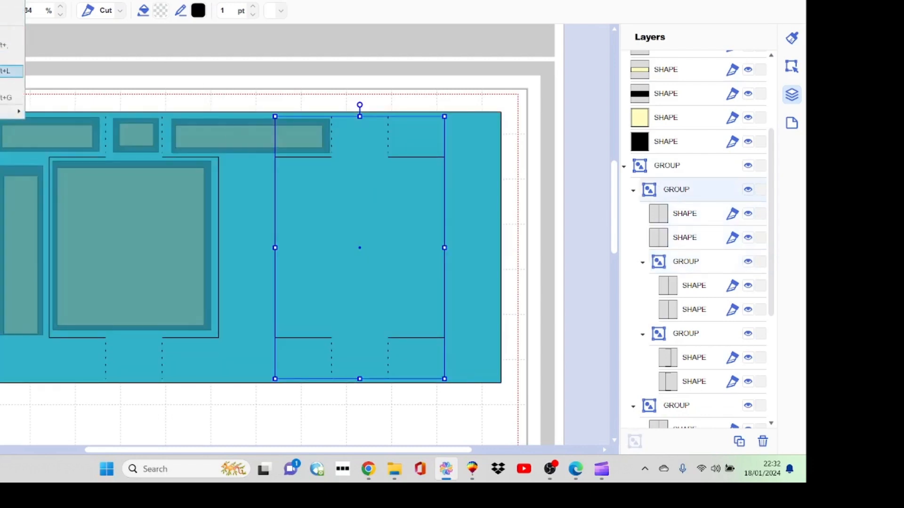
{"action": "left_click", "coordinate": [3, 97]}
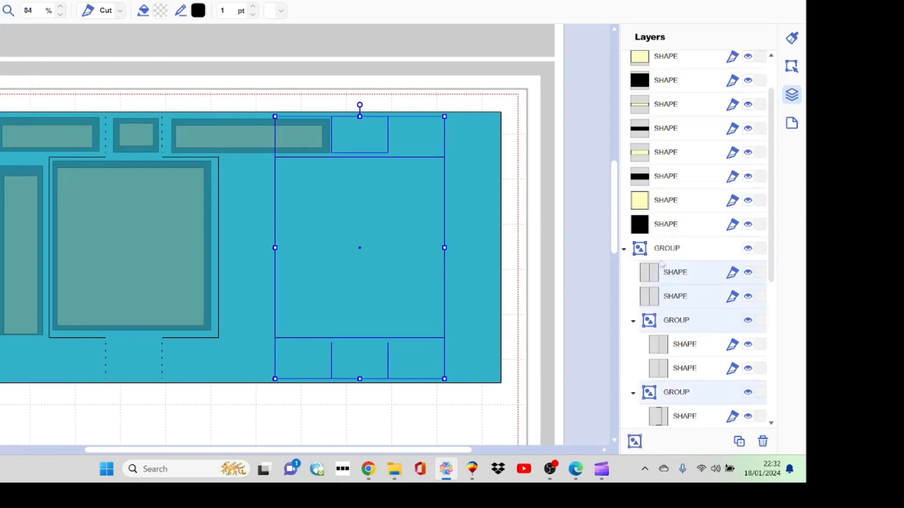
Step: Ungroup the outer group of the 11.25" by 6.00" teal card base
{"action": "left_click", "coordinate": [700, 250]}
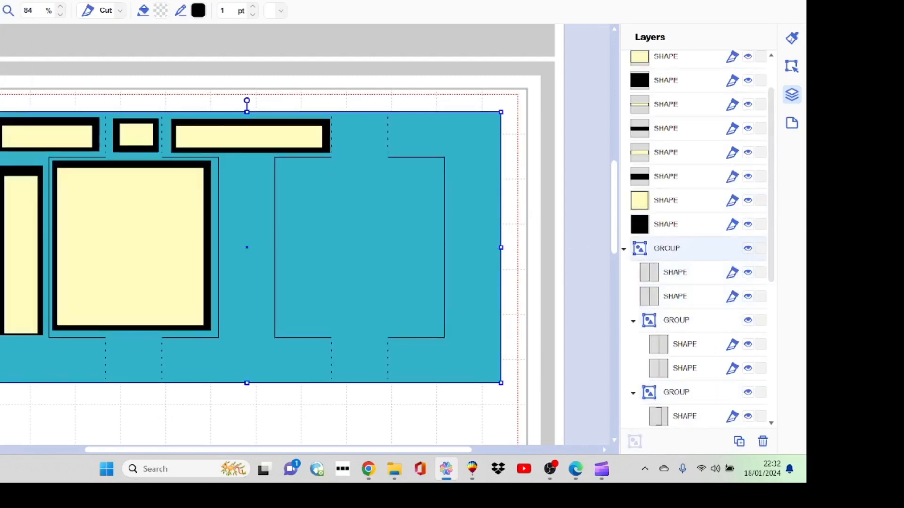
{"action": "left_click", "coordinate": [0, 0]}
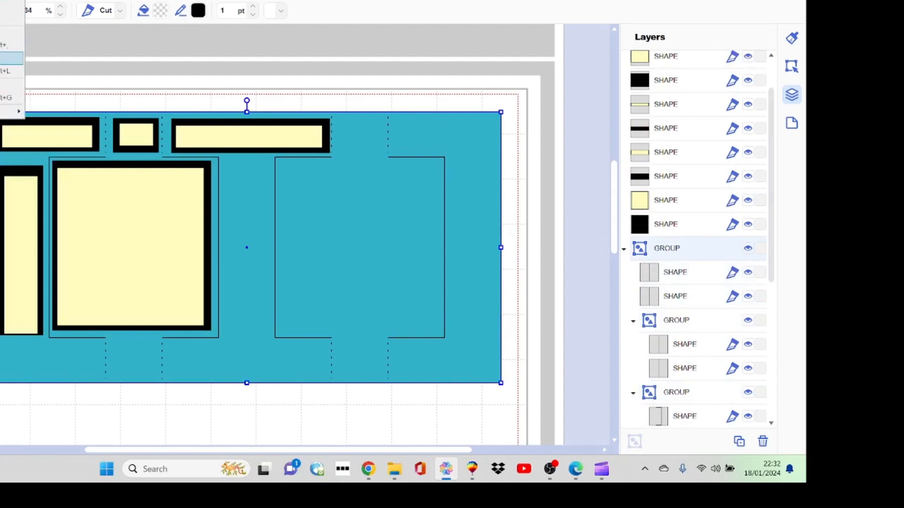
{"action": "left_click", "coordinate": [3, 97]}
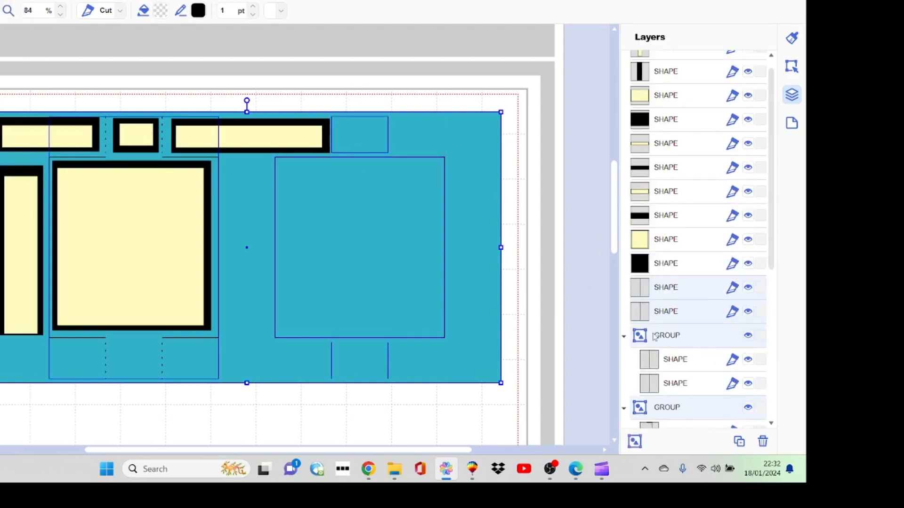
Step: Ungroup the pair of dashed fold lines above the right cut-out panel
{"action": "left_click", "coordinate": [654, 336]}
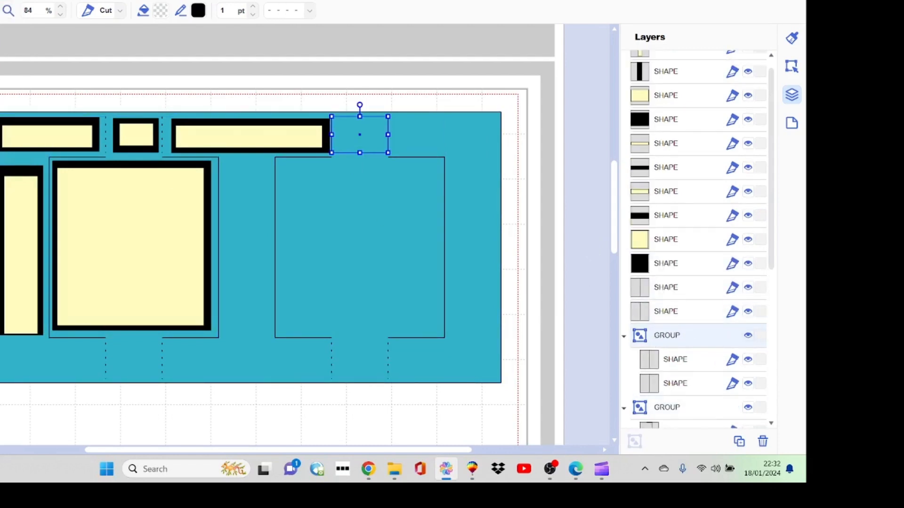
{"action": "left_click", "coordinate": [0, 0]}
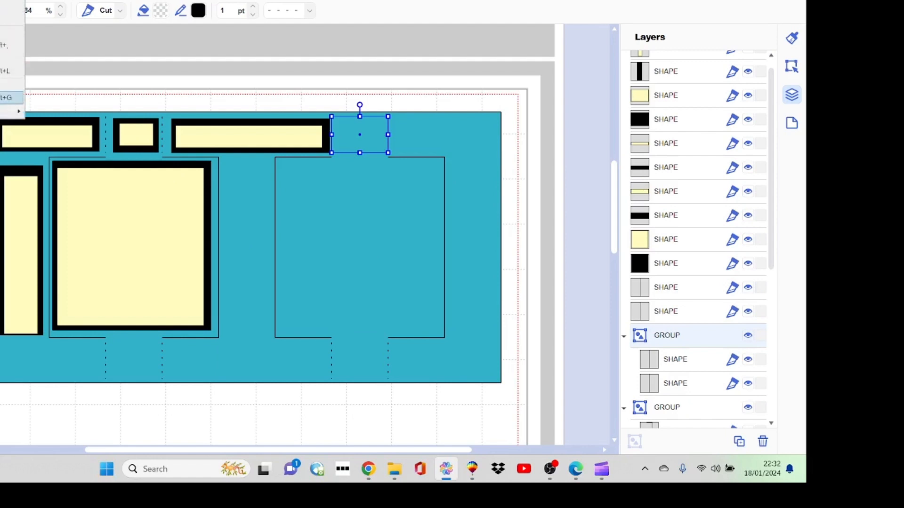
{"action": "left_click", "coordinate": [3, 97]}
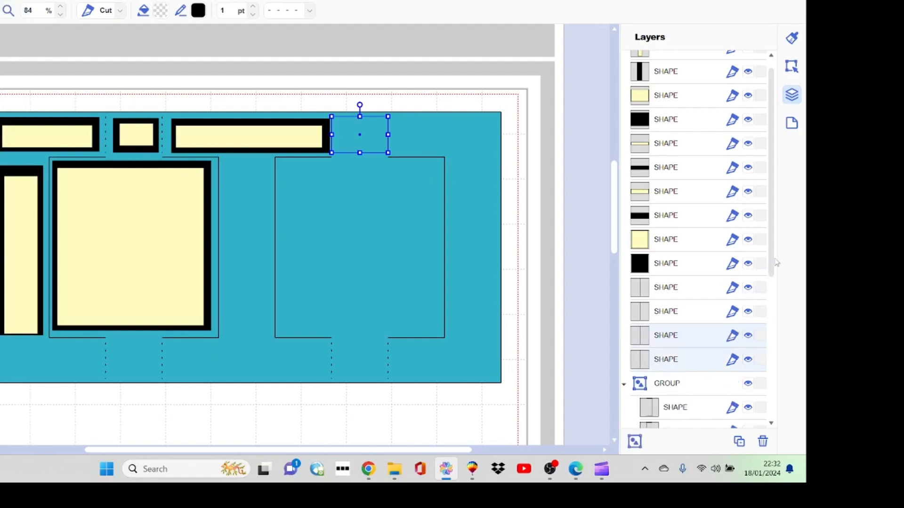
Step: Ungroup the pair of solid cut lines that outline the right cut-out panel
{"action": "left_click_drag", "start_coordinate": [774, 267], "coordinate": [782, 396]}
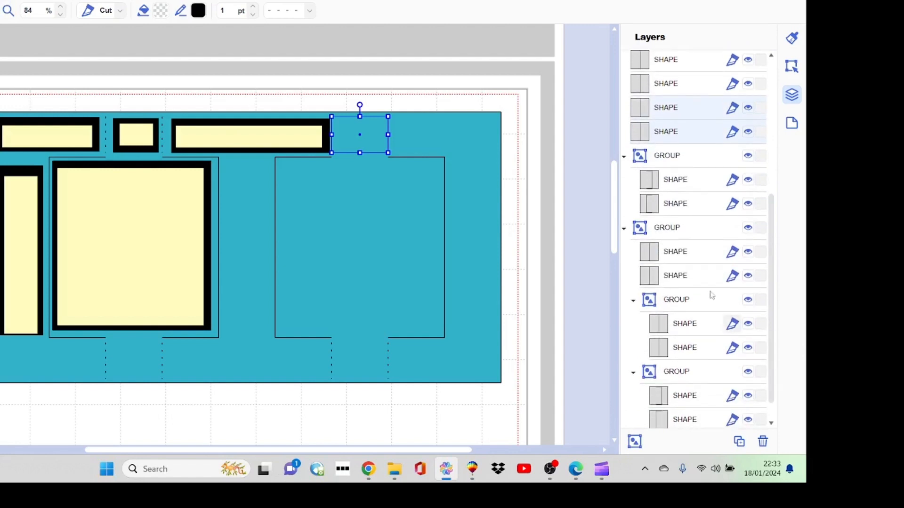
{"action": "left_click", "coordinate": [710, 155]}
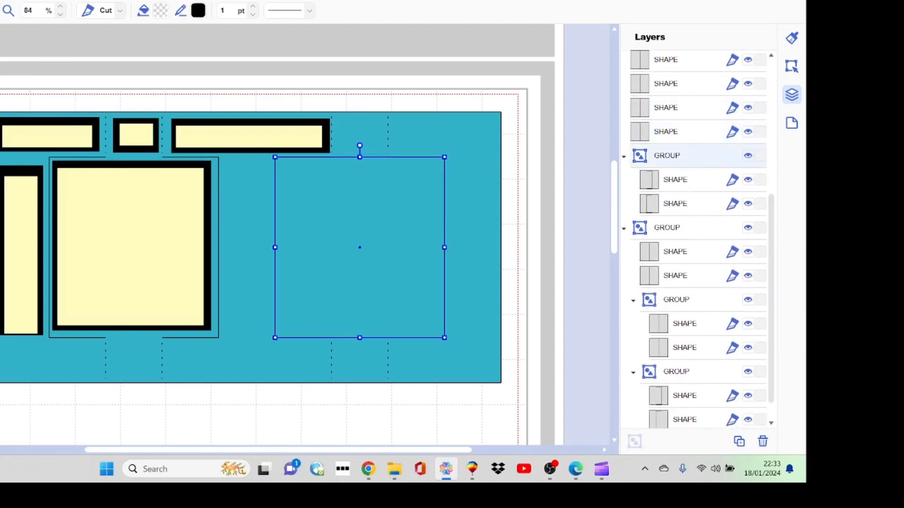
{"action": "left_click", "coordinate": [0, 0]}
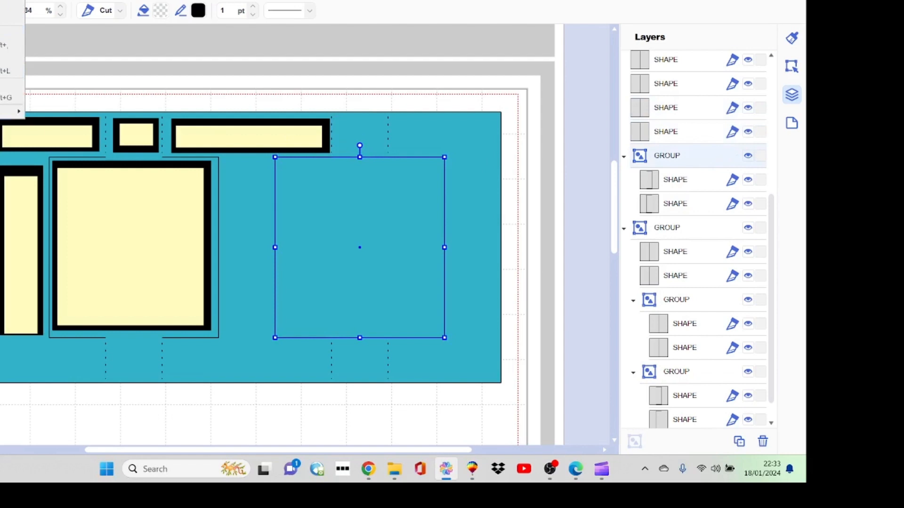
{"action": "left_click", "coordinate": [2, 97]}
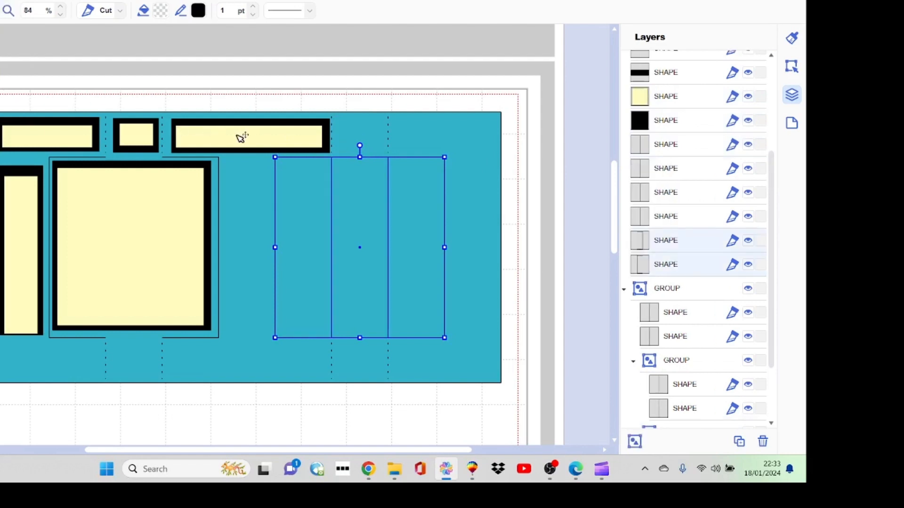
Step: Ungroup the group that holds the left cut-out panel's cut and fold lines
{"action": "left_click", "coordinate": [704, 286]}
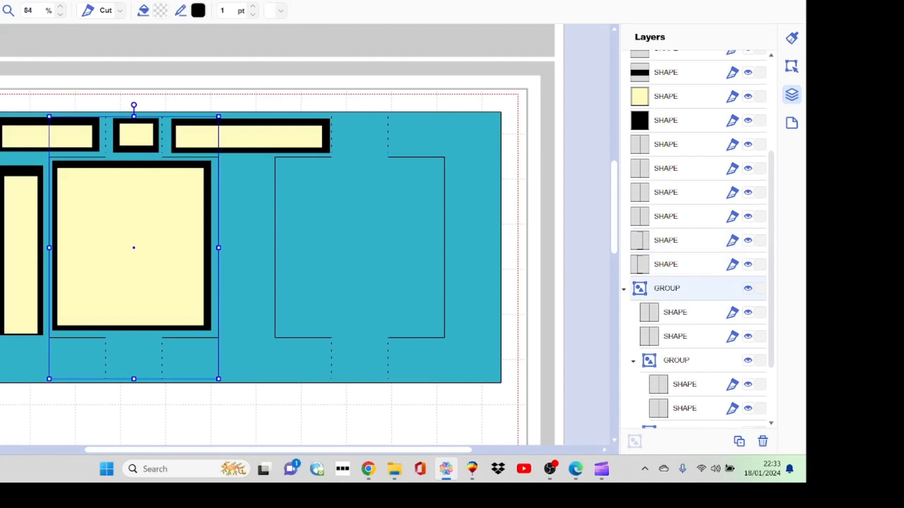
{"action": "left_click", "coordinate": [1, 1]}
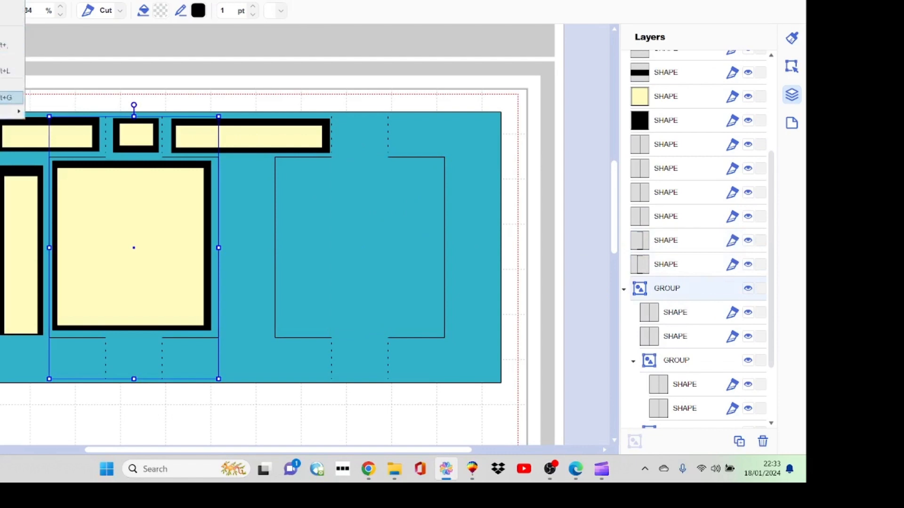
{"action": "left_click", "coordinate": [5, 97]}
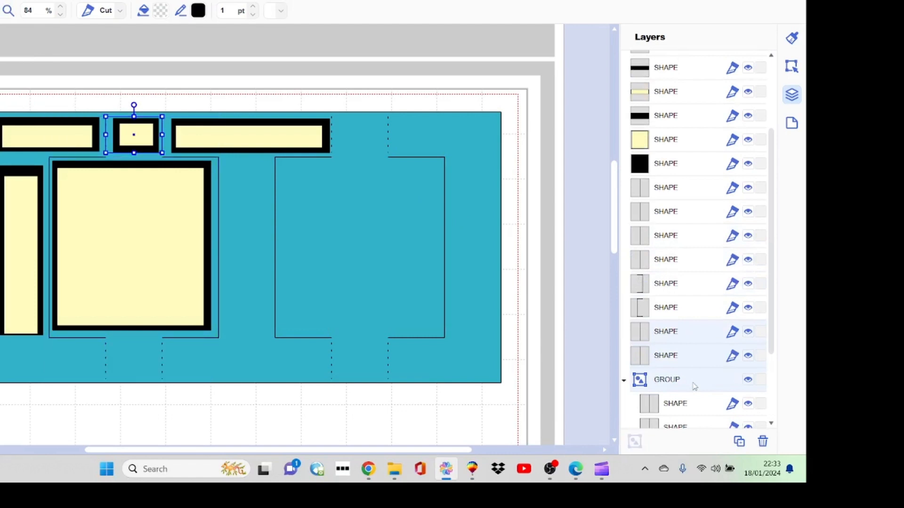
Step: Ungroup the pair of dashed fold lines above the left cut-out panel
{"action": "left_click", "coordinate": [694, 386]}
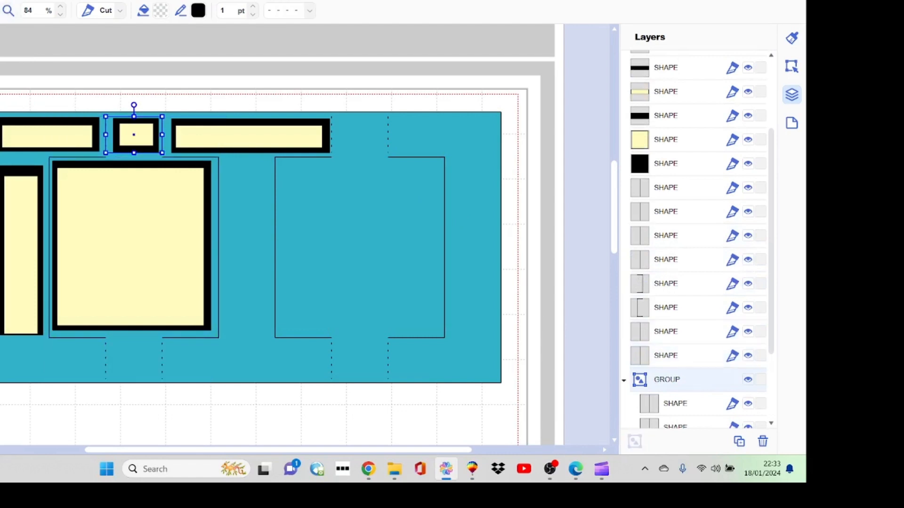
{"action": "left_click", "coordinate": [1, 1]}
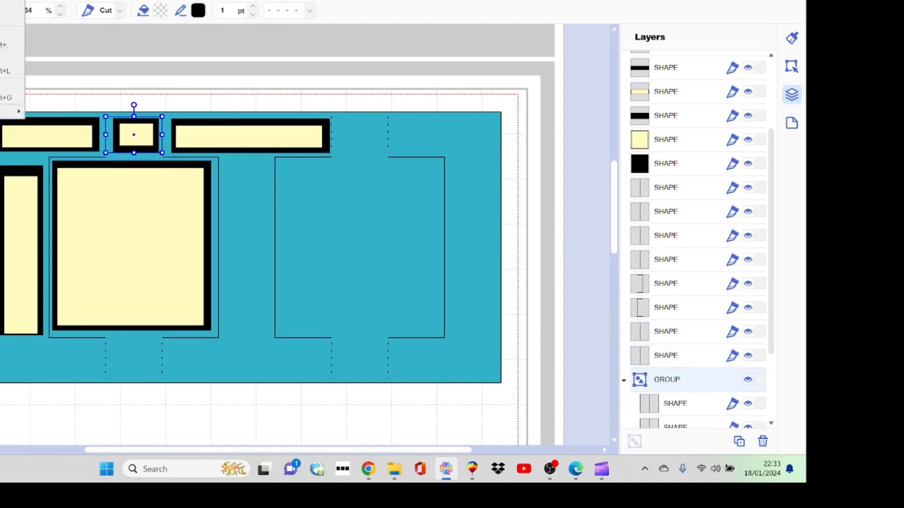
{"action": "left_click", "coordinate": [4, 98]}
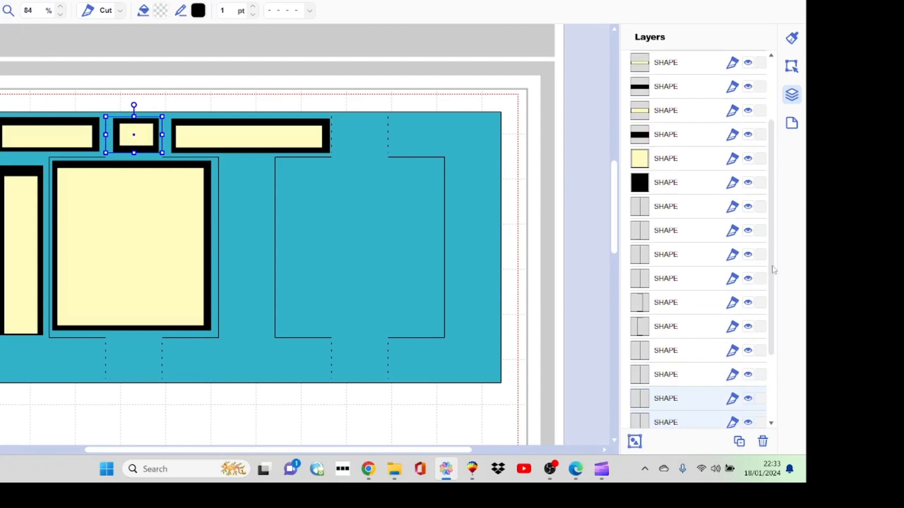
Step: Ungroup the pair of solid cut lines that outline the left cut-out panel and clear the selection
{"action": "scroll", "coordinate": [777, 298], "scroll_direction": "down", "scroll_amount": 3}
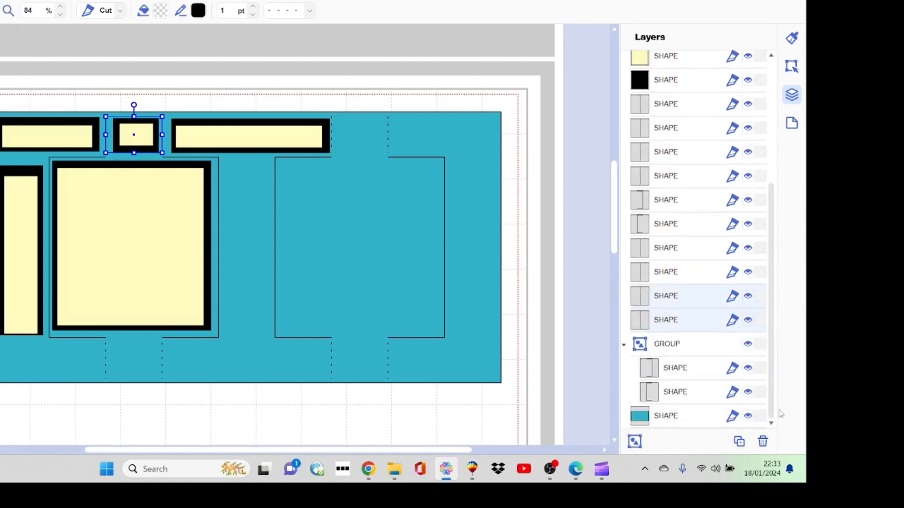
{"action": "left_click", "coordinate": [684, 346]}
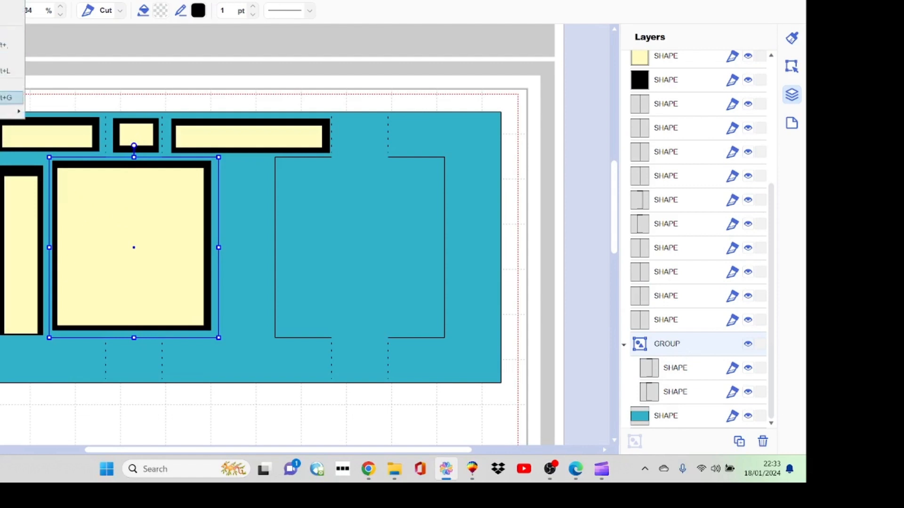
{"action": "key", "text": "ctrl+shift+g"}
{"action": "key", "text": "Escape"}
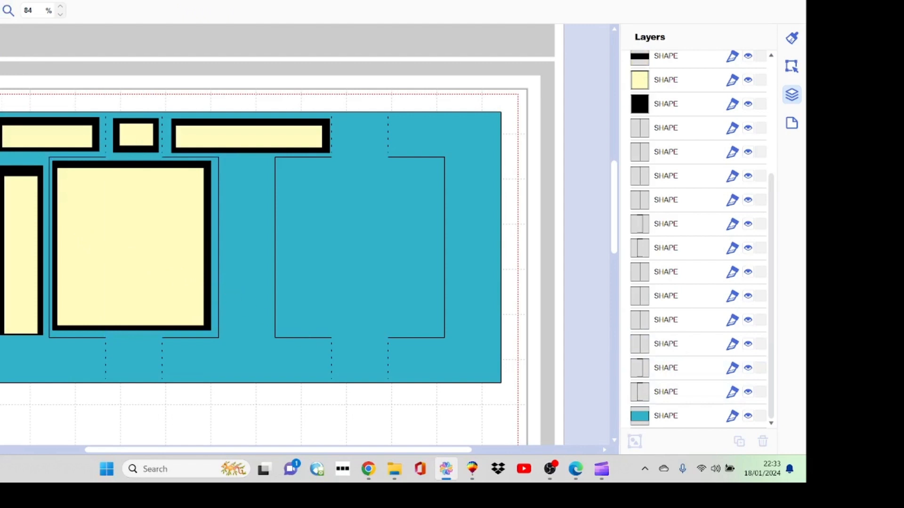
Step: Group the teal base with all its mats, cut lines and fold lines, and show the group's position and size settings
{"action": "left_click_drag", "start_coordinate": [1, 64], "coordinate": [524, 409]}
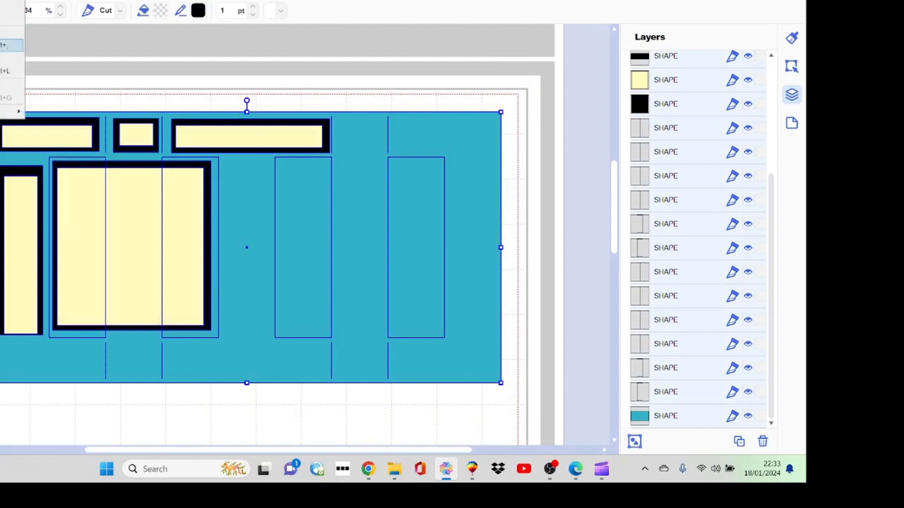
{"action": "left_click", "coordinate": [11, 85]}
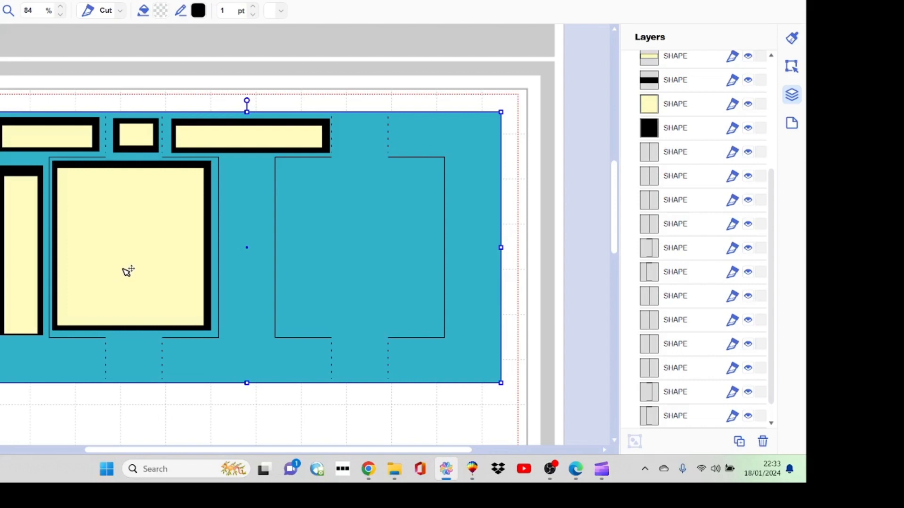
{"action": "left_click", "coordinate": [793, 67]}
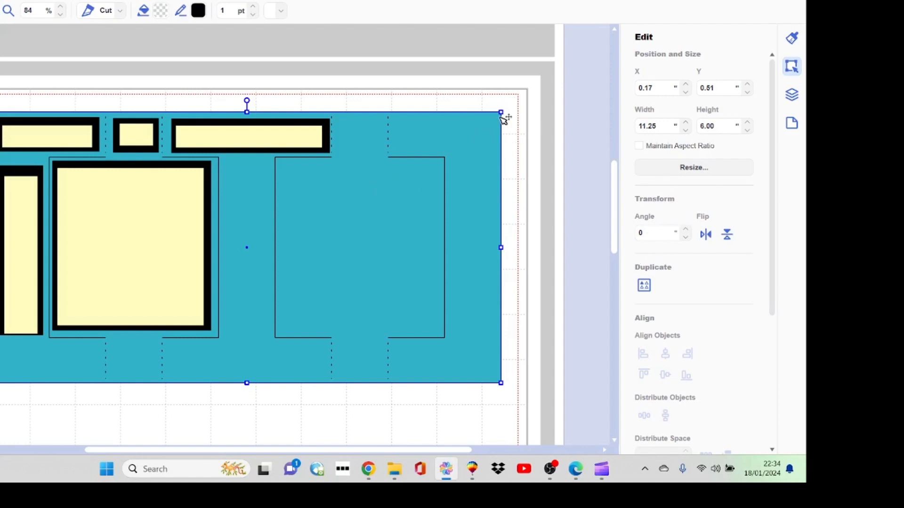
Step: Try shrinking the grouped card freehand from its corner to about 10.53" by 5.62", and undo the freehand resizing
{"action": "left_click_drag", "start_coordinate": [501, 113], "coordinate": [460, 134]}
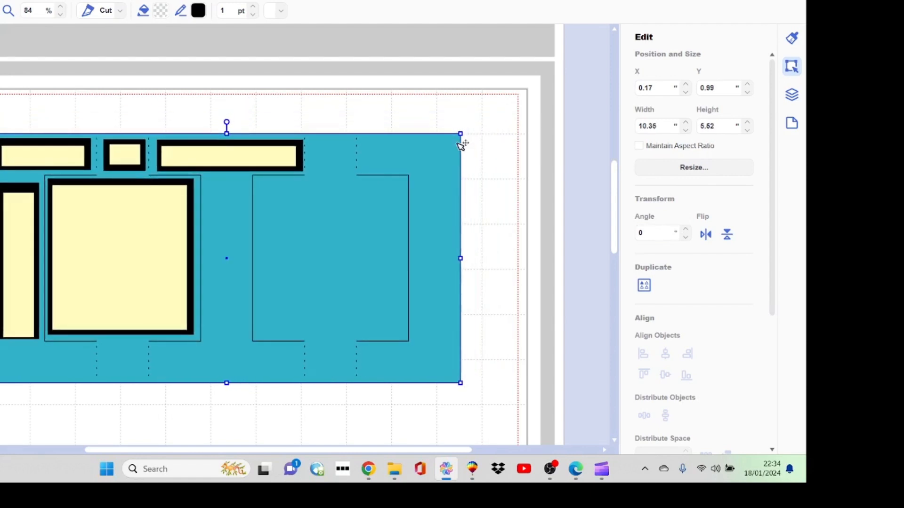
{"action": "mouse_move", "coordinate": [460, 133]}
{"action": "left_mouse_down"}
{"action": "mouse_move", "coordinate": [441, 144]}
{"action": "mouse_move", "coordinate": [475, 126]}
{"action": "left_mouse_up"}
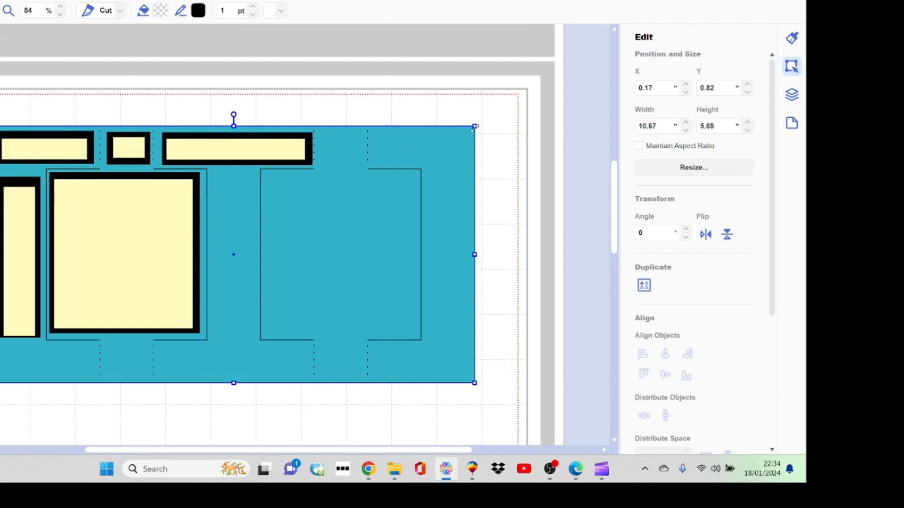
{"action": "left_click_drag", "start_coordinate": [474, 127], "coordinate": [468, 132]}
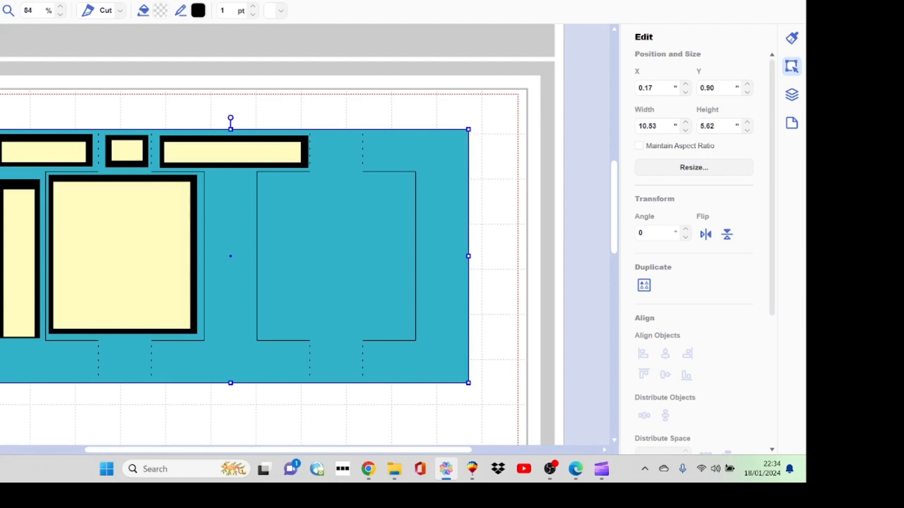
{"action": "key", "text": "ctrl+z"}
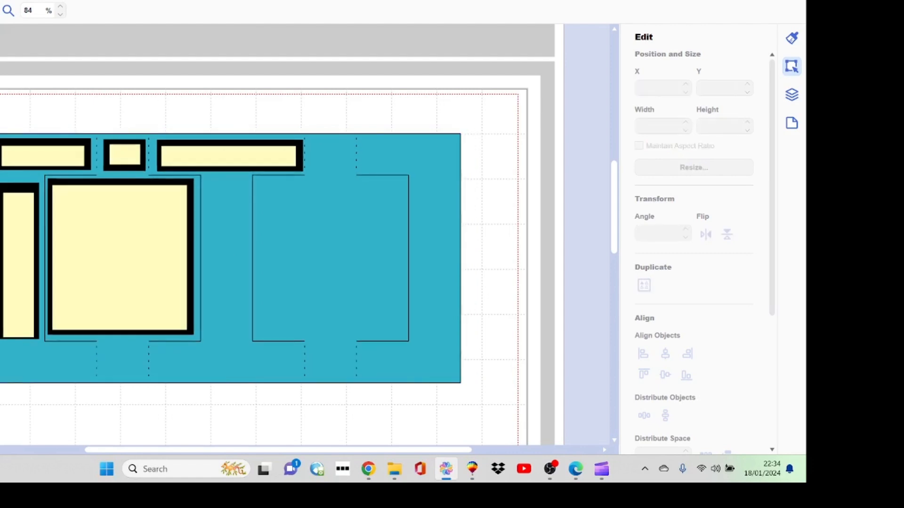
{"action": "left_click", "coordinate": [280, 184]}
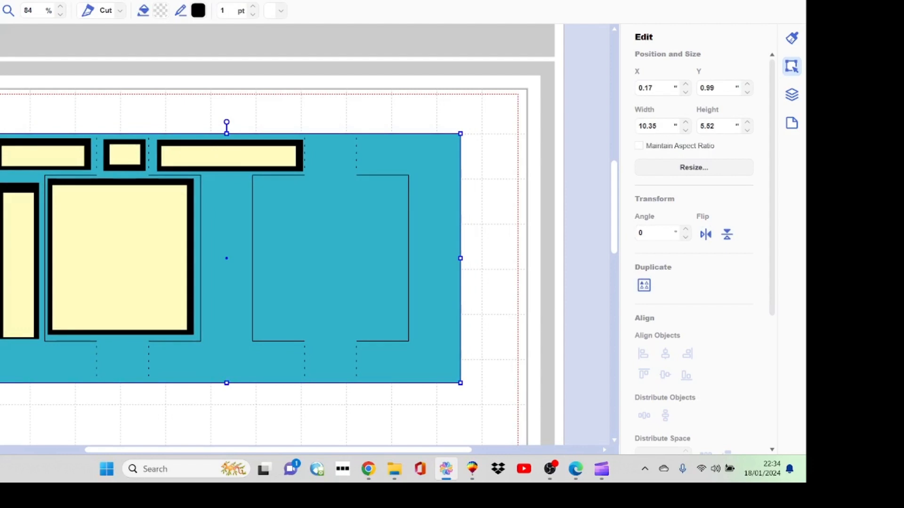
{"action": "key", "text": "ctrl+y"}
{"action": "left_click", "coordinate": [380, 156]}
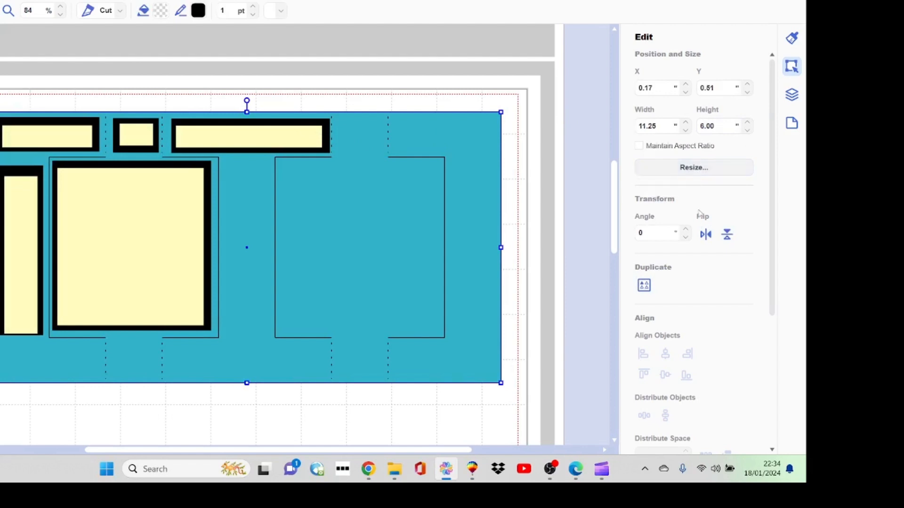
Step: Try scaling the grouped card to 97% with the aspect ratio maintained, and undo the scaling
{"action": "left_click", "coordinate": [694, 168]}
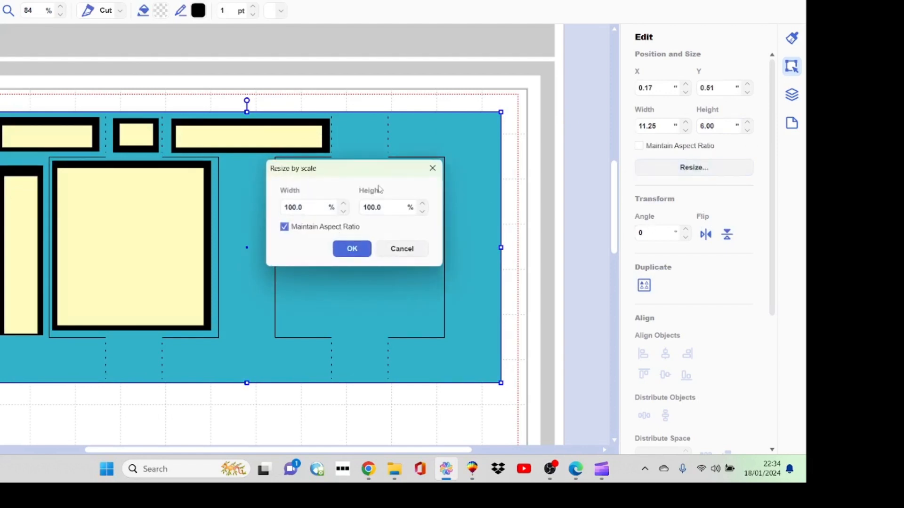
{"action": "left_click", "coordinate": [346, 215]}
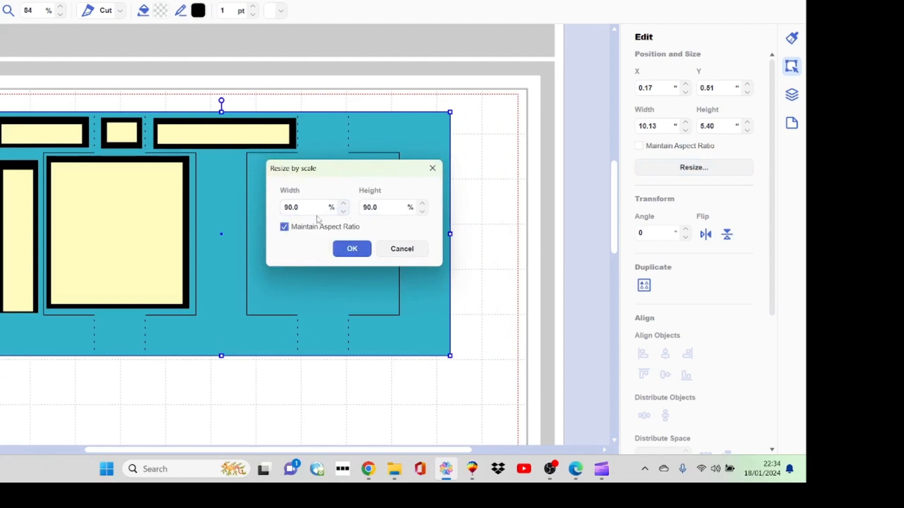
{"action": "left_click_drag", "start_coordinate": [299, 209], "coordinate": [287, 209]}
{"action": "type", "text": "97"}
{"action": "key", "text": "Tab"}
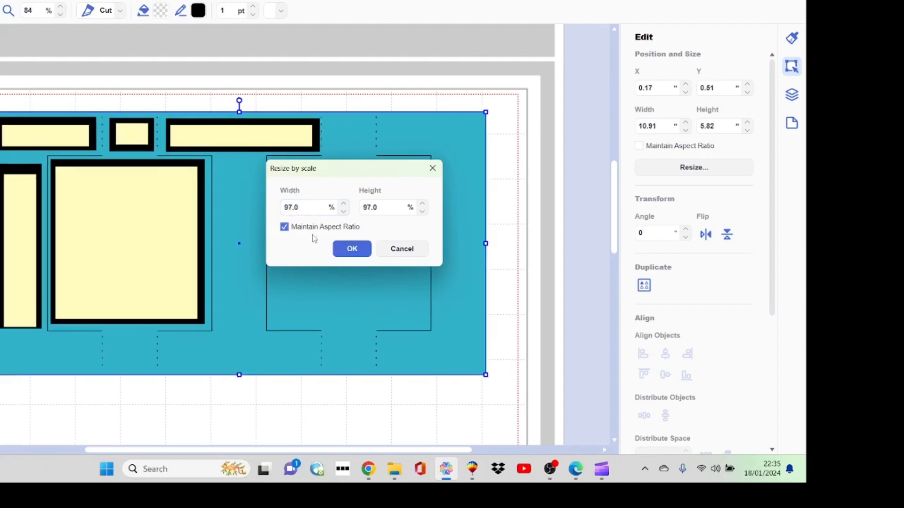
{"action": "left_click", "coordinate": [346, 250]}
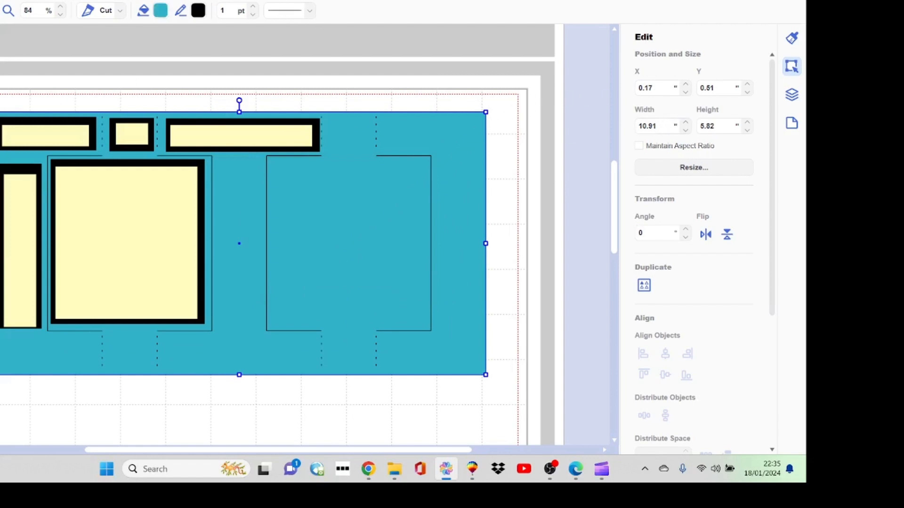
{"action": "key", "text": "ctrl+z"}
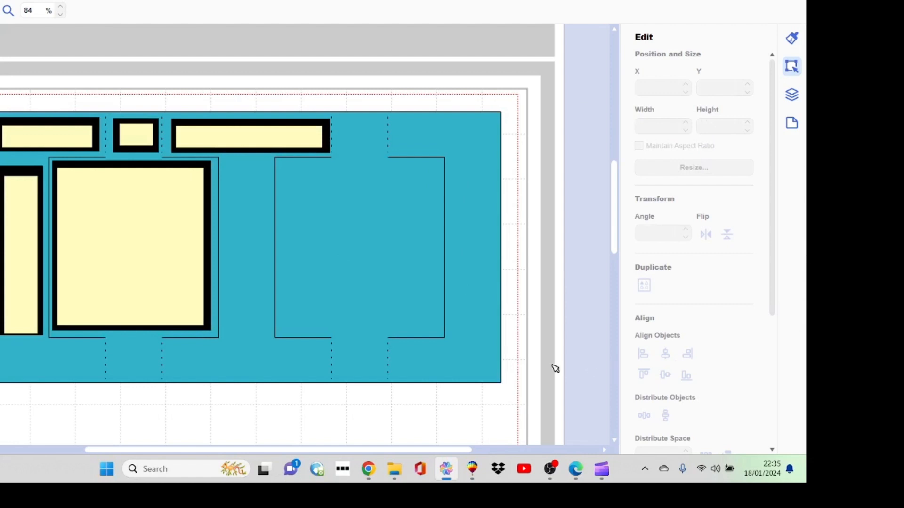
{"action": "left_click", "coordinate": [409, 254]}
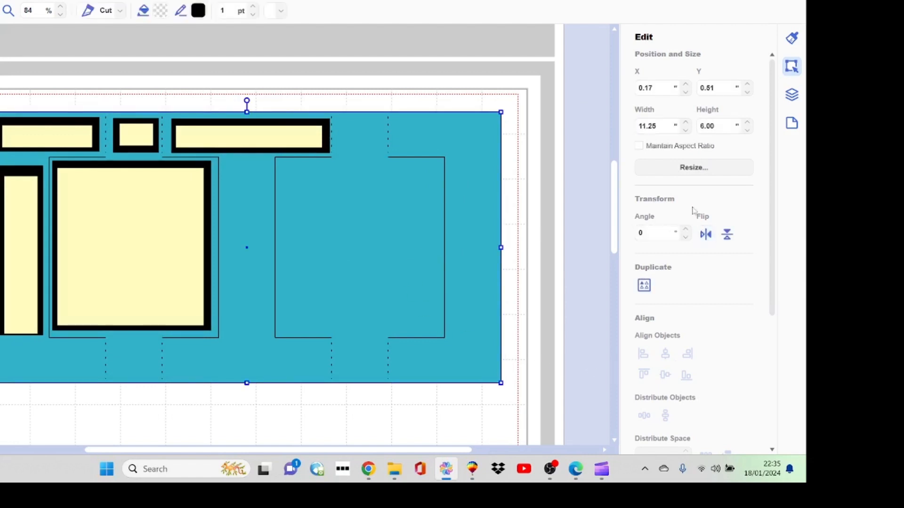
Step: Try scaling the grouped card to 96% with the aspect ratio maintained, and undo the scaling
{"action": "left_click", "coordinate": [690, 173]}
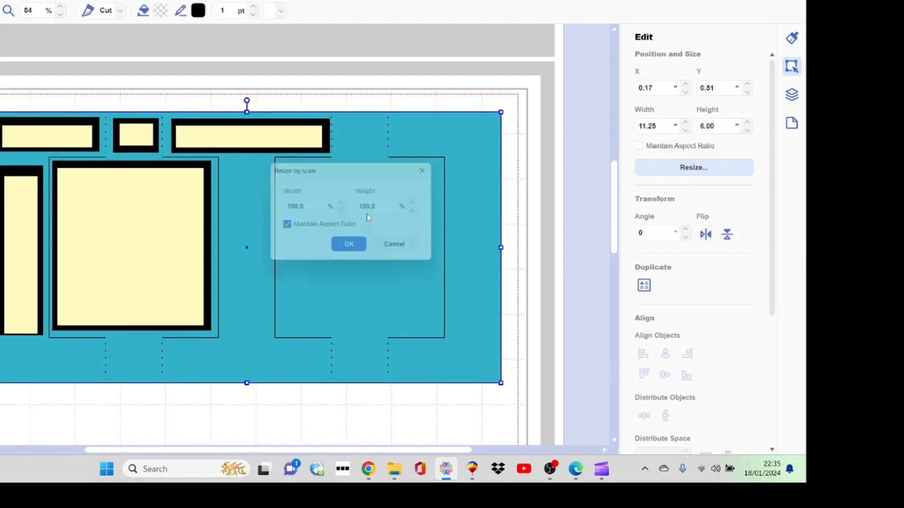
{"action": "double_click", "coordinate": [313, 206]}
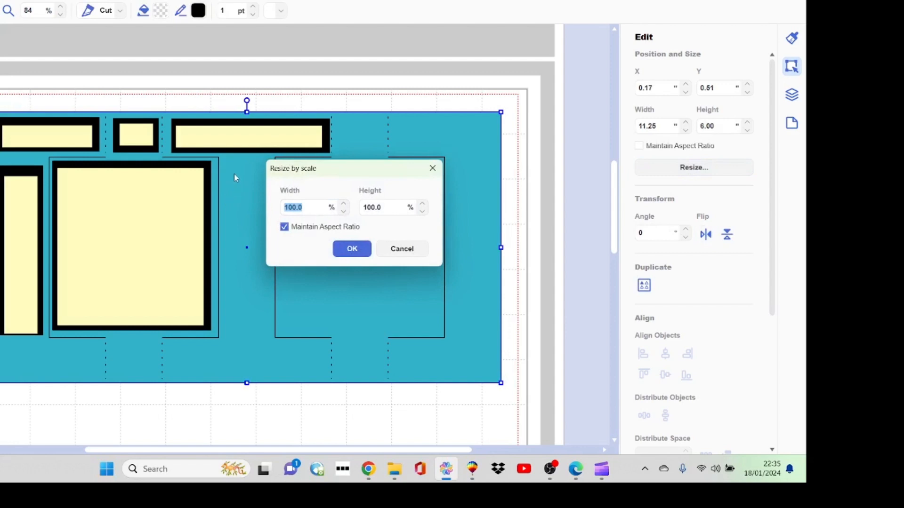
{"action": "type", "text": "96"}
{"action": "left_click", "coordinate": [340, 249]}
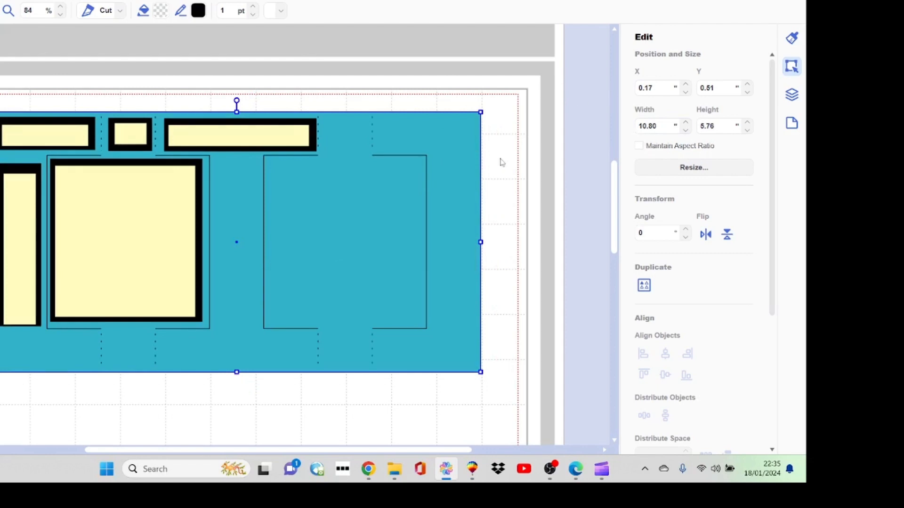
{"action": "key", "text": "ctrl+z"}
{"action": "left_click", "coordinate": [463, 169]}
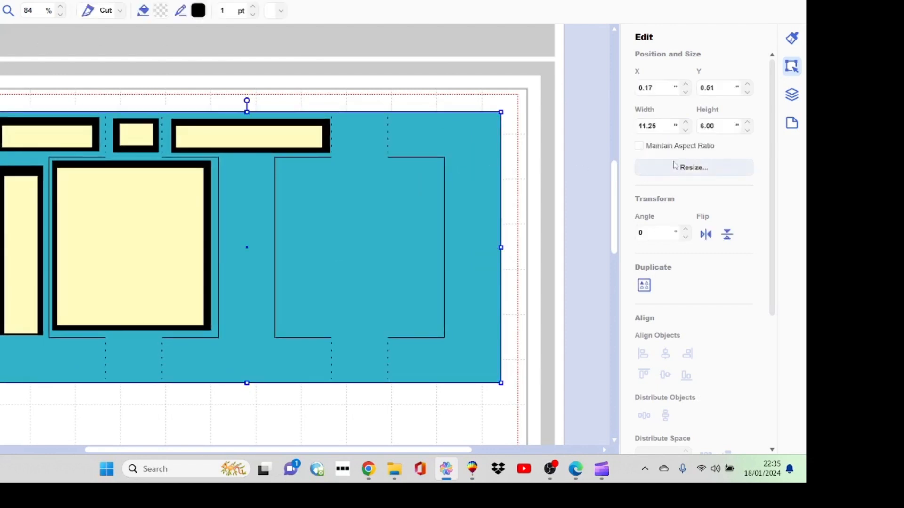
Step: Scale the grouped card to 93% in width and height with the aspect ratio maintained
{"action": "left_click", "coordinate": [639, 172]}
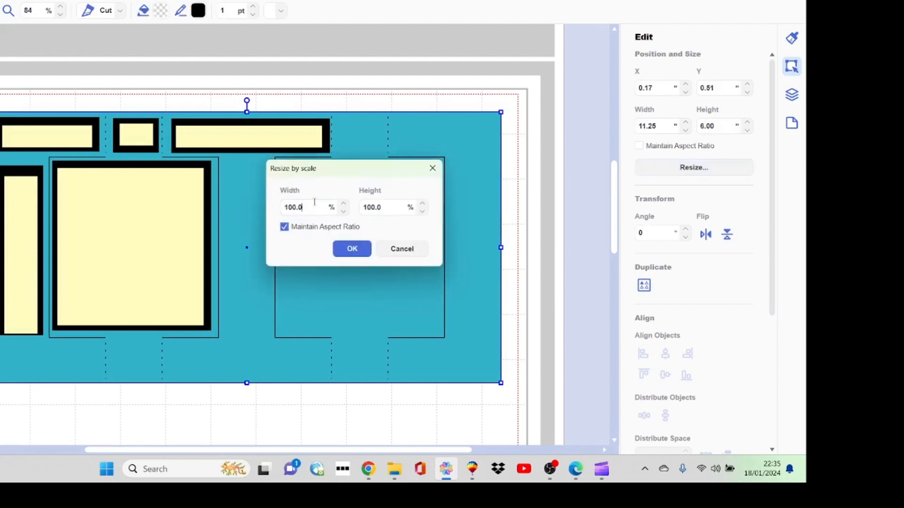
{"action": "left_click_drag", "start_coordinate": [315, 202], "coordinate": [275, 196]}
{"action": "type", "text": "93"}
{"action": "left_click", "coordinate": [349, 248]}
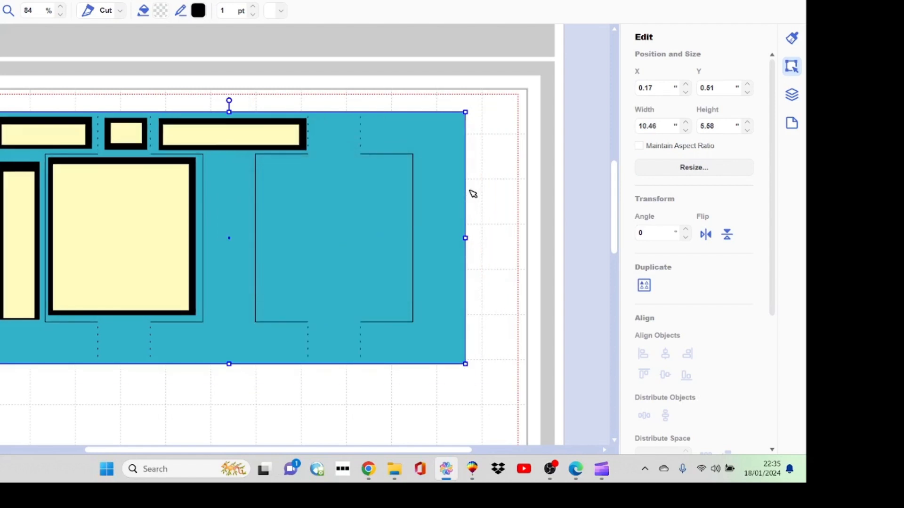
Step: Enlarge the grouped card freehand from its corner to about 10.76" by 5.74"
{"action": "left_click", "coordinate": [472, 193]}
{"action": "left_click", "coordinate": [384, 218]}
{"action": "left_click_drag", "start_coordinate": [468, 111], "coordinate": [479, 106]}
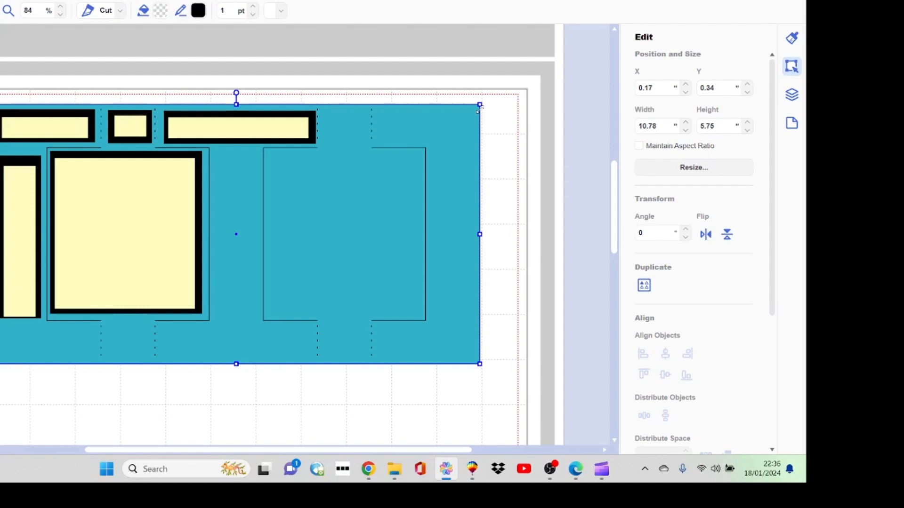
{"action": "left_click_drag", "start_coordinate": [480, 107], "coordinate": [479, 107]}
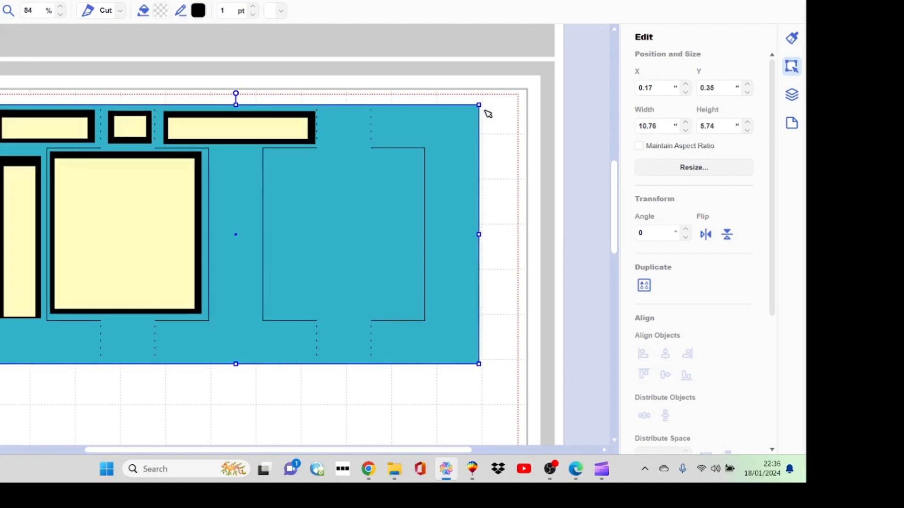
Step: Ungroup the resized card and check that the cream strip of the long upper mat can be selected on its own
{"action": "left_click", "coordinate": [518, 115]}
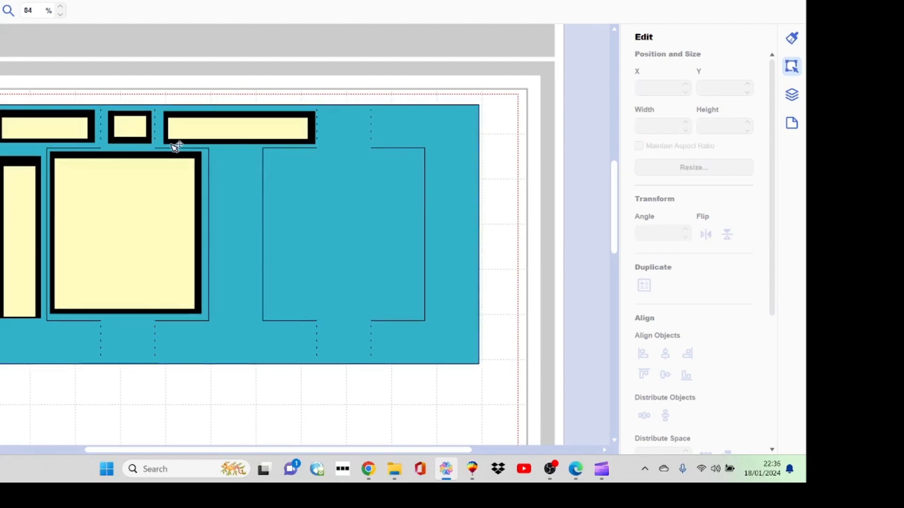
{"action": "left_click", "coordinate": [183, 137]}
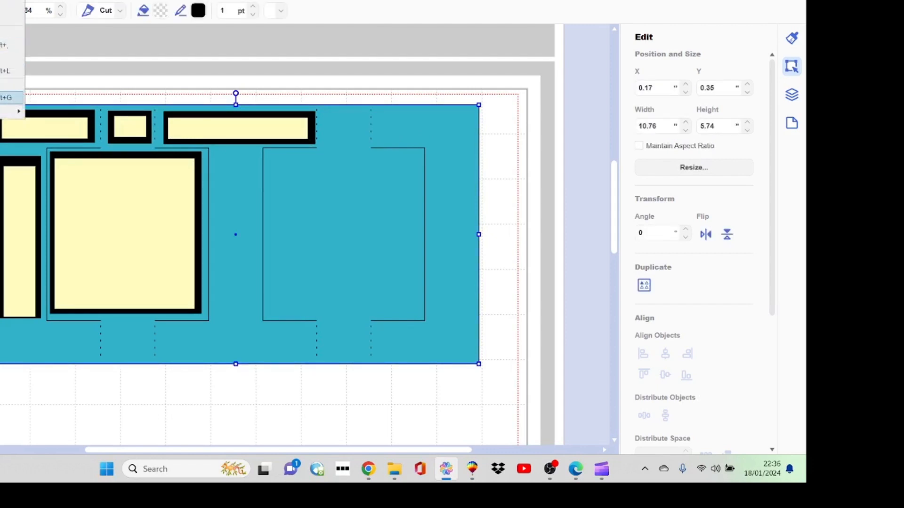
{"action": "left_click", "coordinate": [5, 97]}
{"action": "left_click", "coordinate": [171, 49]}
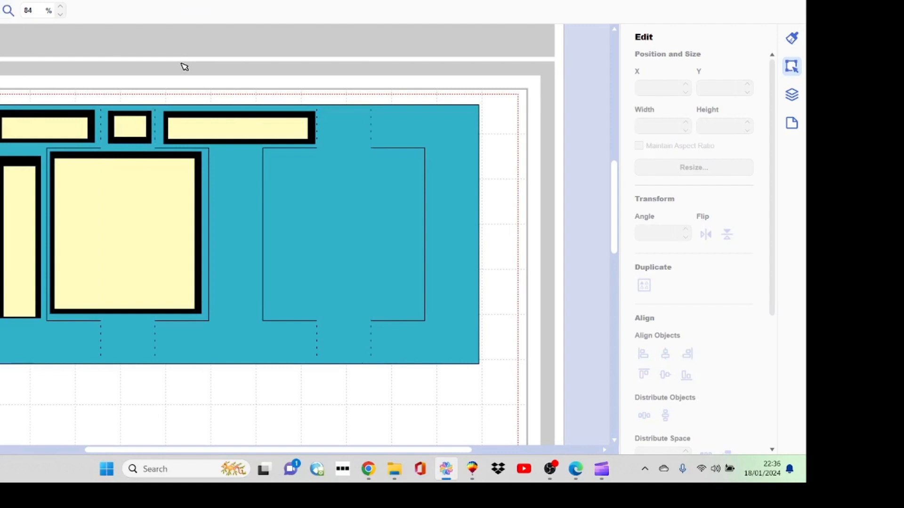
{"action": "left_click", "coordinate": [245, 130]}
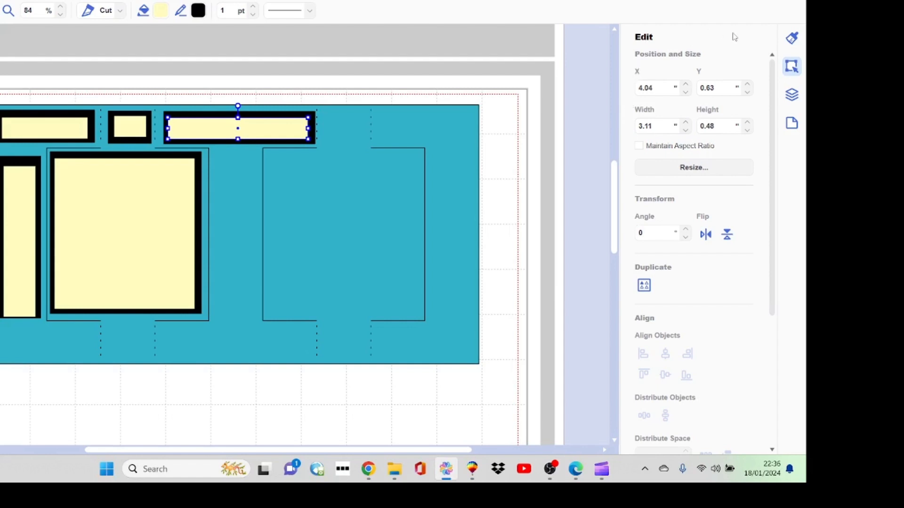
{"action": "left_click", "coordinate": [442, 57]}
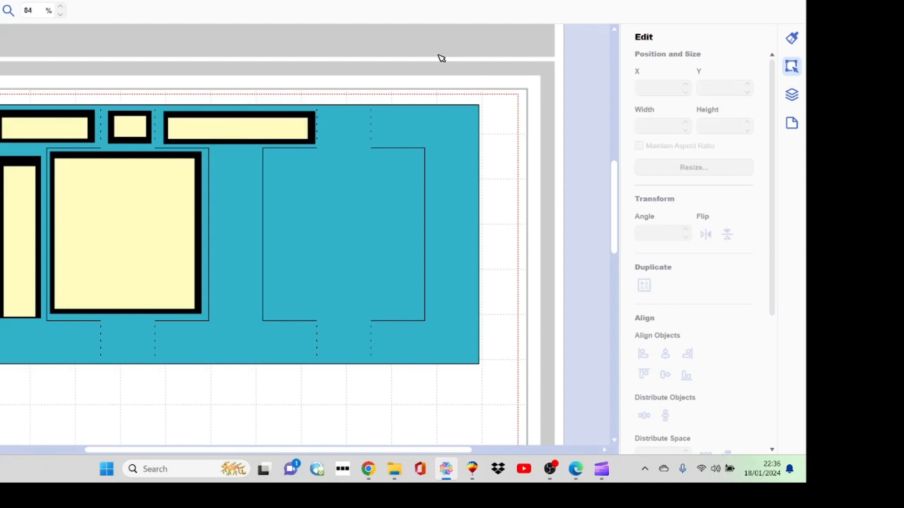